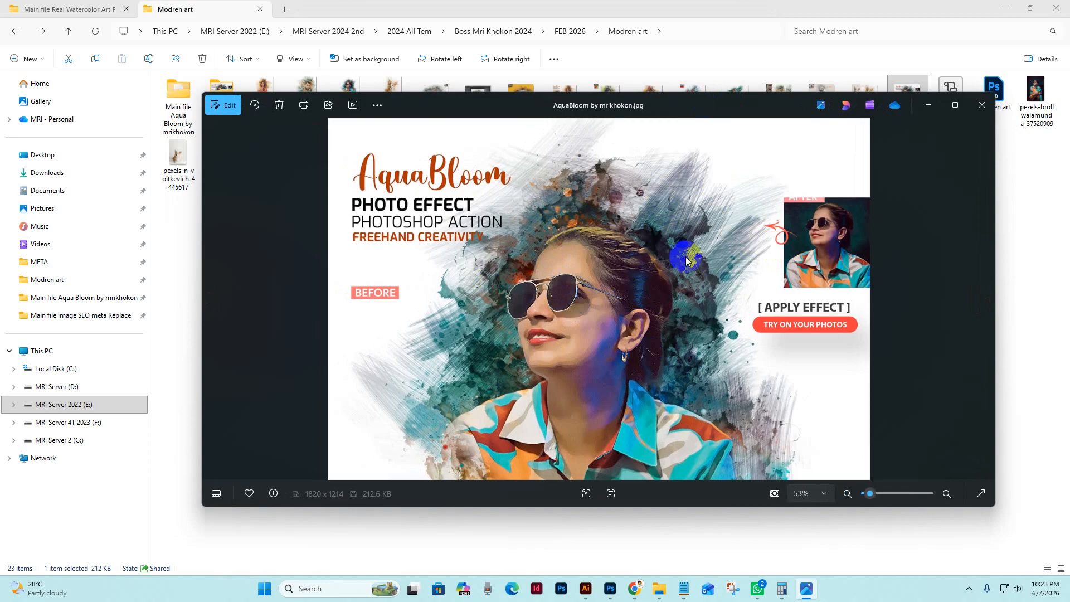
Browse backward through the AquaBloom before-and-after previews from the sunglasses portrait to the family photo with red dresses
{"action": "left_click", "coordinate": [664, 278]}
{"action": "key", "text": "Left"}
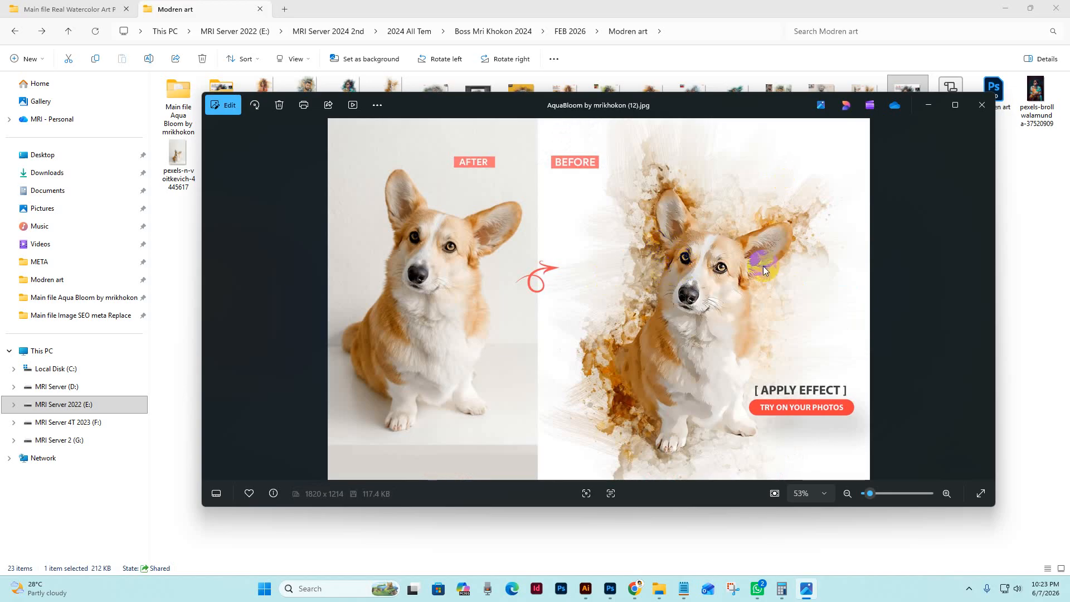
{"action": "scroll", "coordinate": [762, 273], "scroll_direction": "up", "scroll_amount": 3}
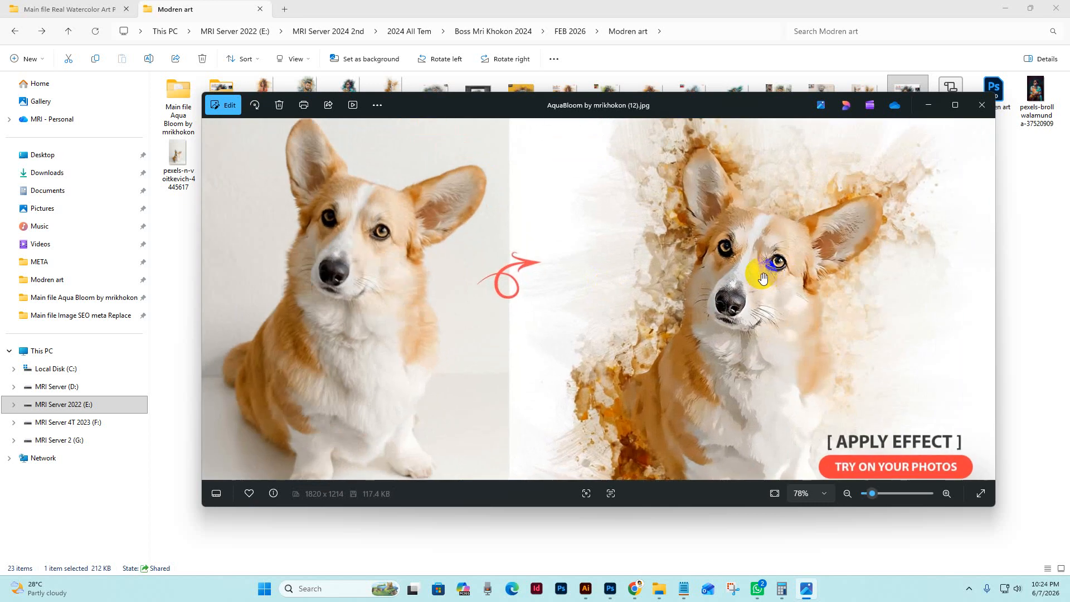
{"action": "scroll", "coordinate": [762, 277], "scroll_direction": "down", "scroll_amount": 3}
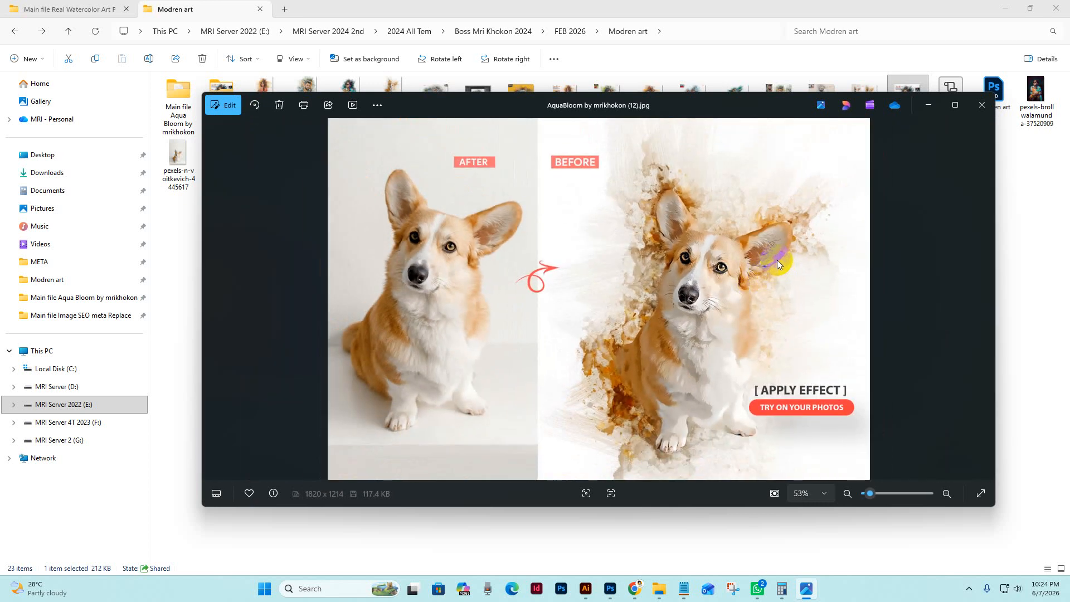
{"action": "key", "text": "Left"}
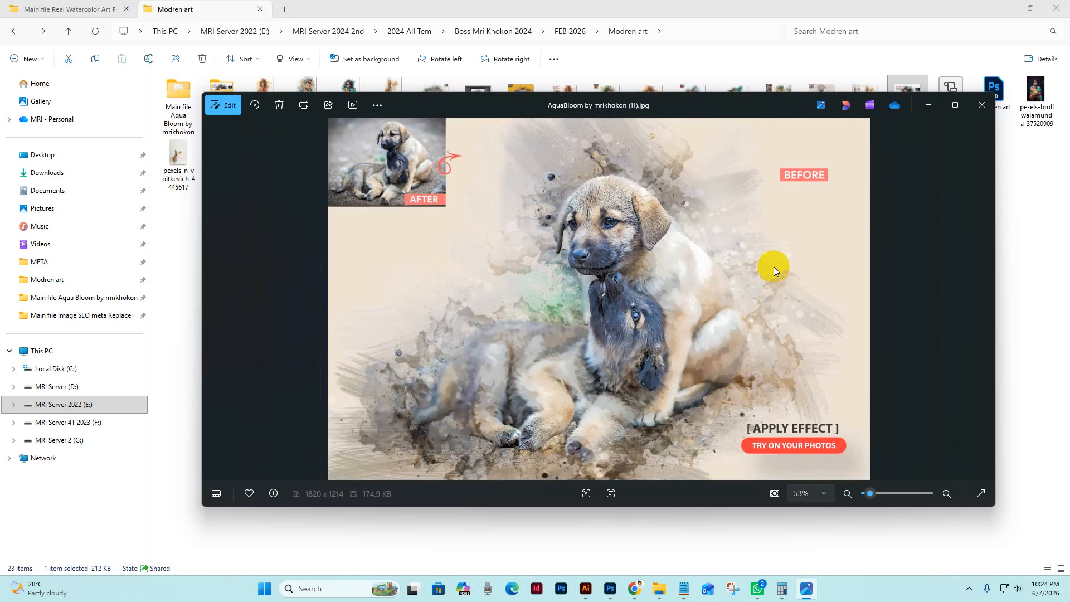
{"action": "key", "text": "Left"}
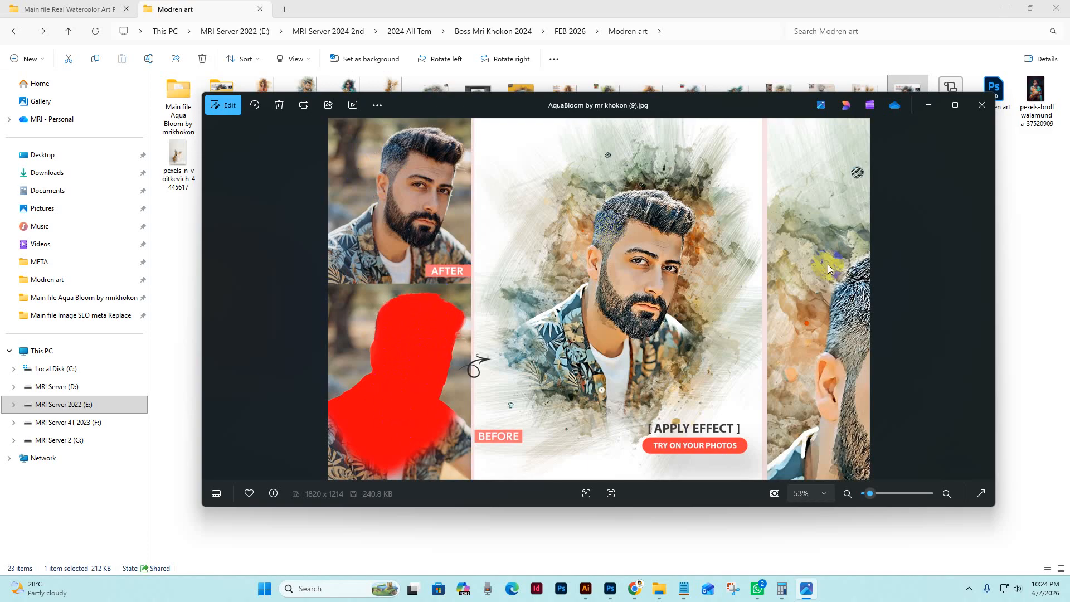
{"action": "left_click", "coordinate": [848, 232]}
{"action": "key", "text": "Left"}
{"action": "key", "text": "Left"}
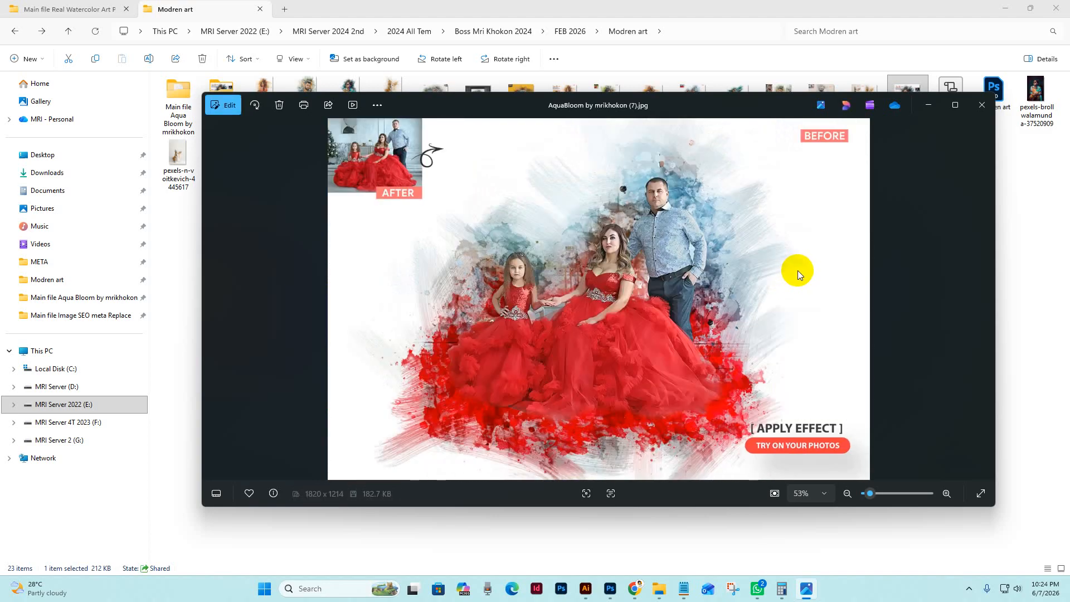
Examine the remaining AquaBloom previews in a maximized viewer, including a close-up of the smiling woman's portrait, and close the viewer
{"action": "left_click", "coordinate": [955, 105]}
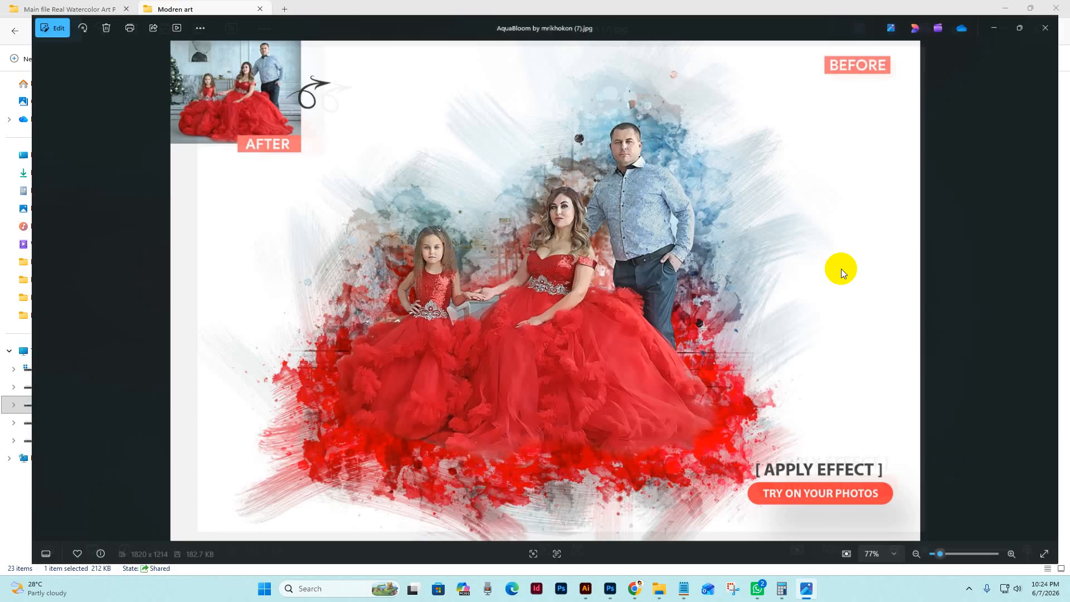
{"action": "key", "text": "Left"}
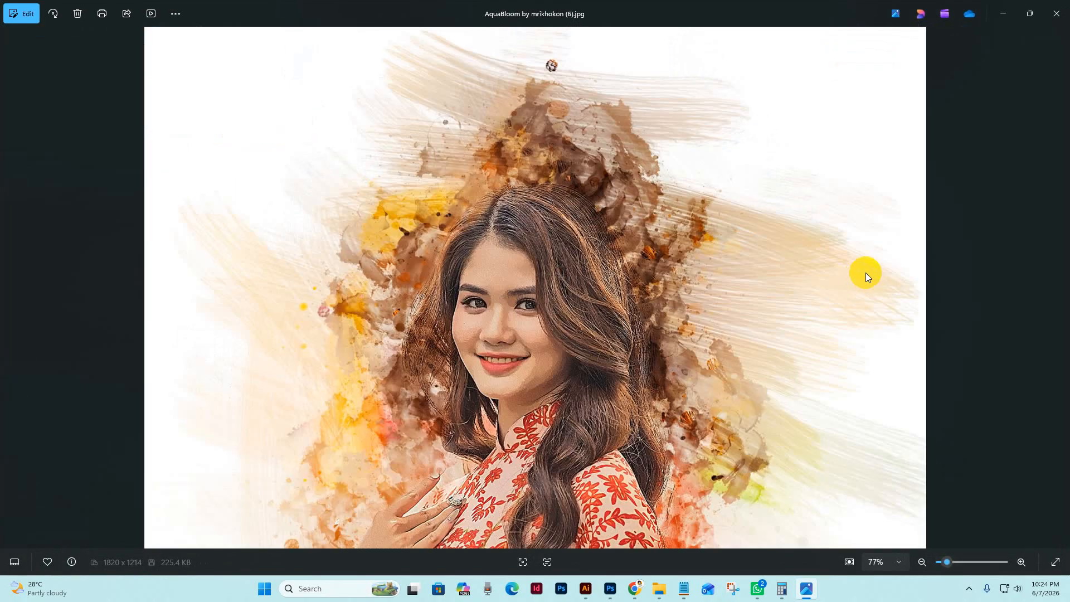
{"action": "double_click", "coordinate": [523, 304]}
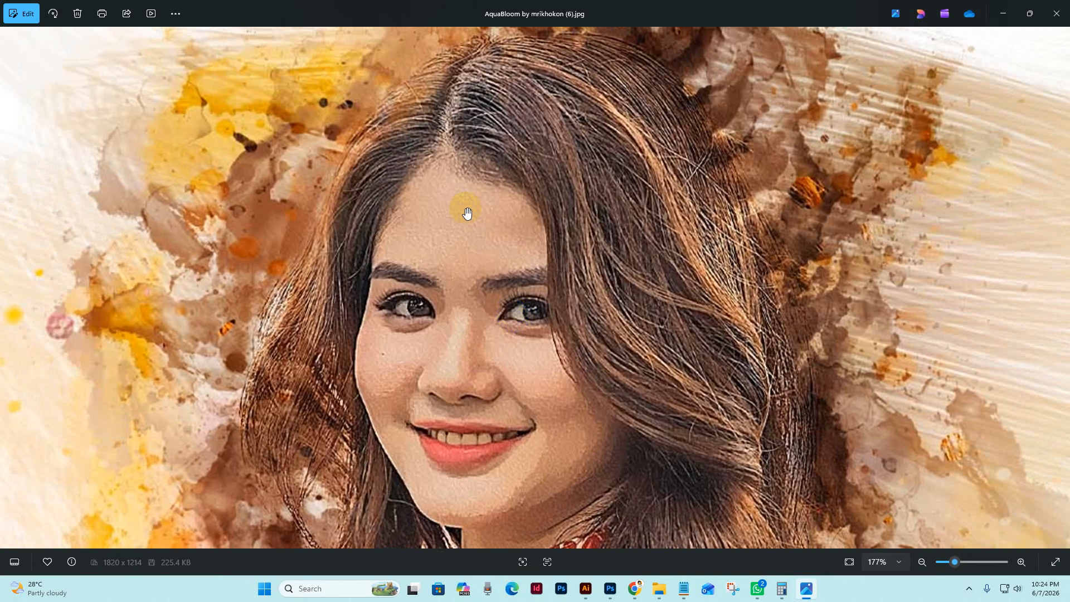
{"action": "double_click", "coordinate": [519, 306]}
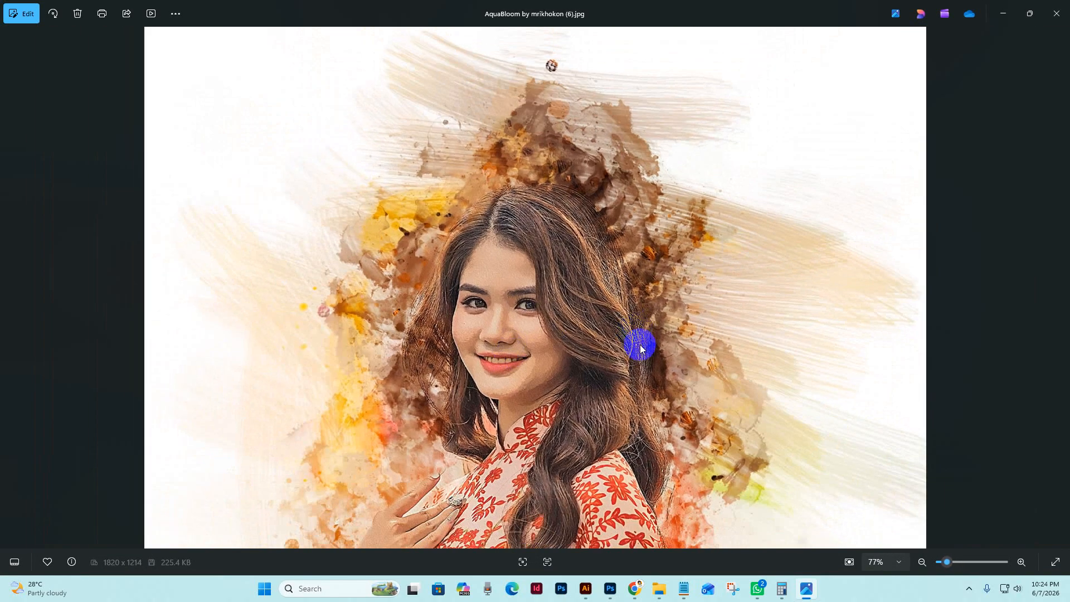
{"action": "key", "text": "Left"}
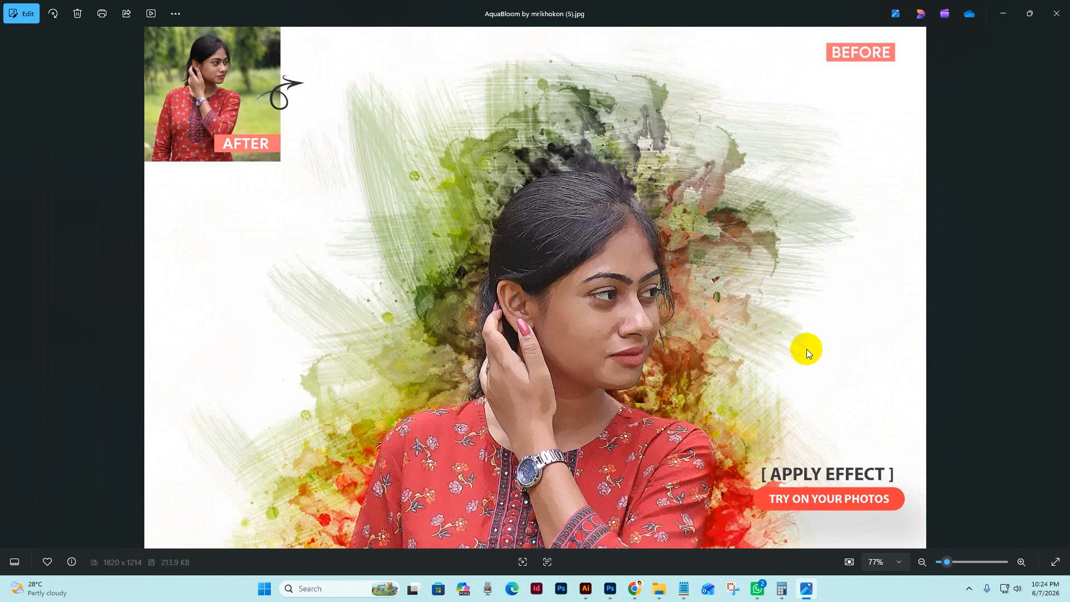
{"action": "key", "text": "Left"}
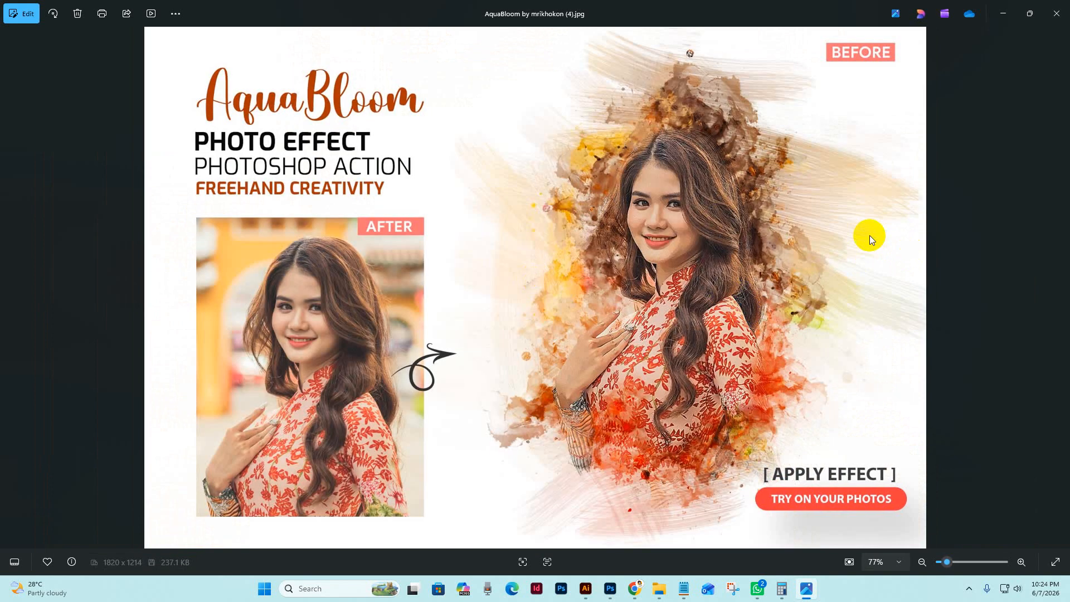
{"action": "key", "text": "Left"}
{"action": "key", "text": "Left"}
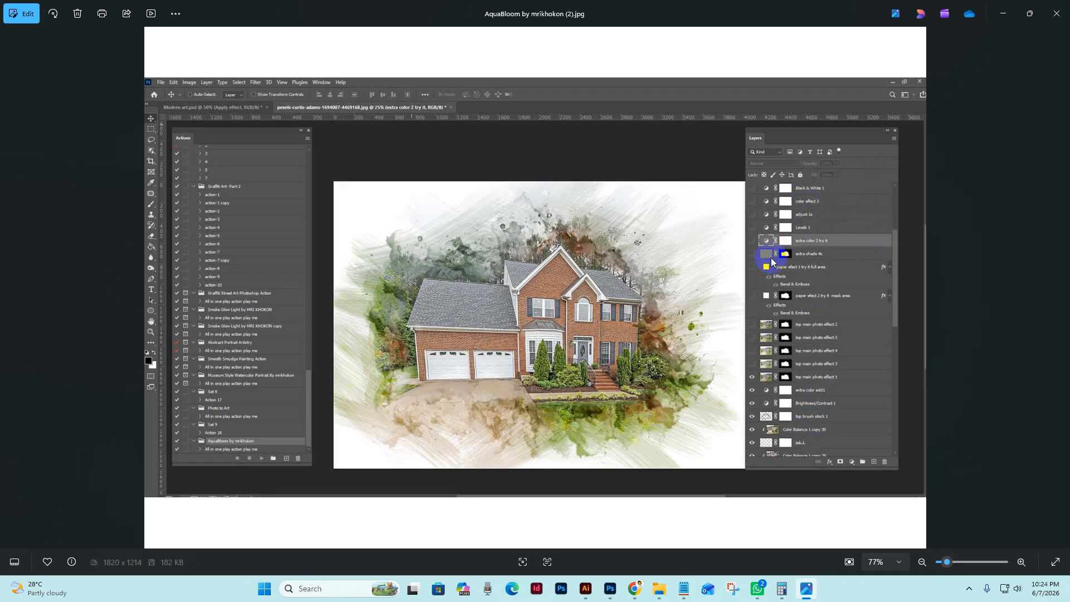
{"action": "left_click", "coordinate": [1055, 16]}
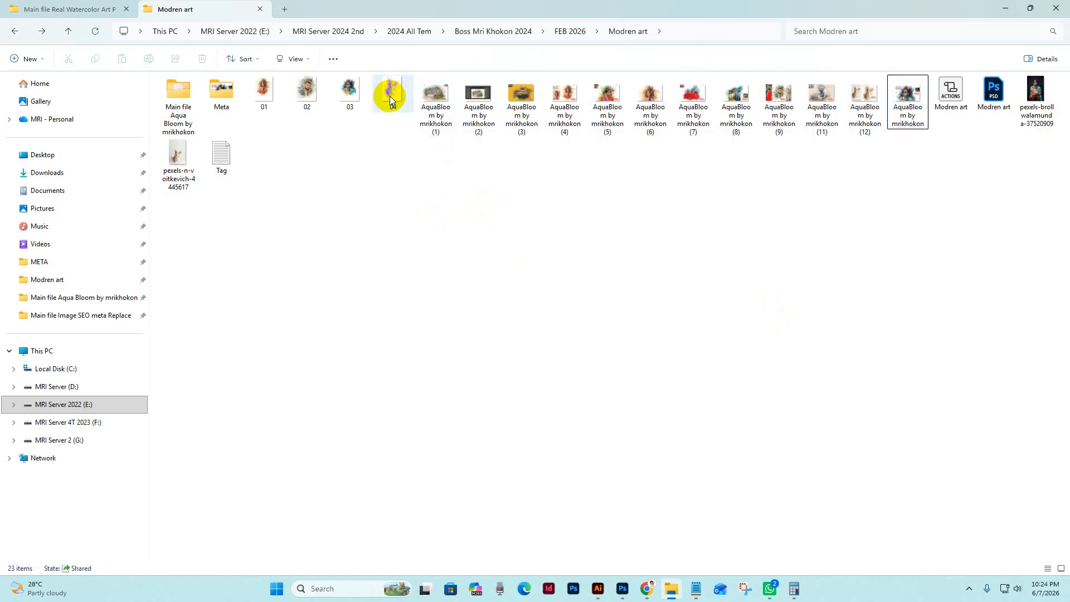
View the brick house preview and the numbered portrait samples back to 01.jpg, and close the viewer
{"action": "double_click", "coordinate": [435, 100]}
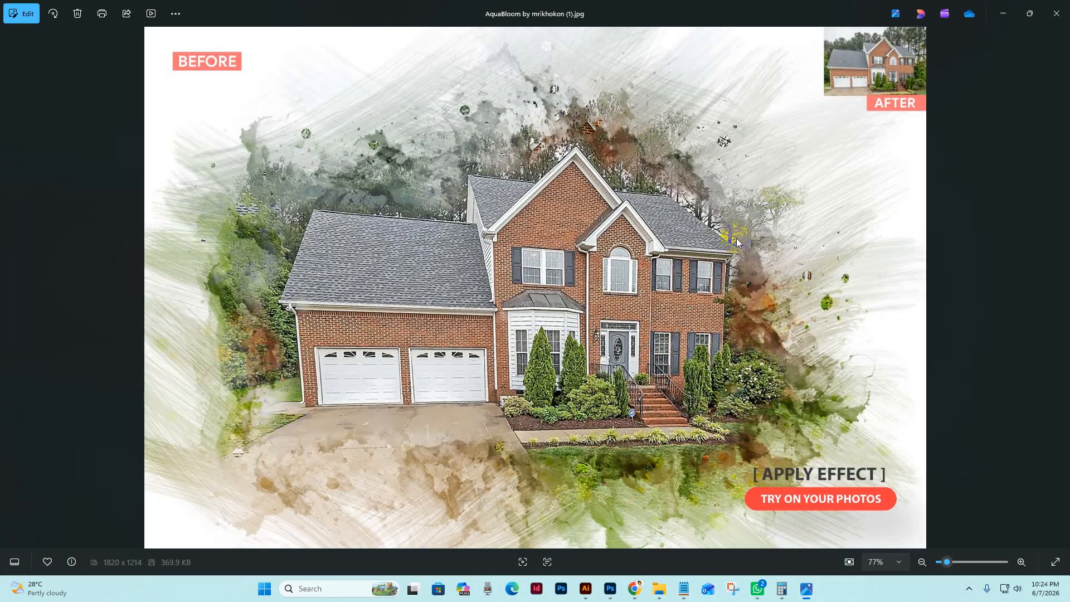
{"action": "scroll", "coordinate": [737, 237], "scroll_direction": "up", "scroll_amount": 2}
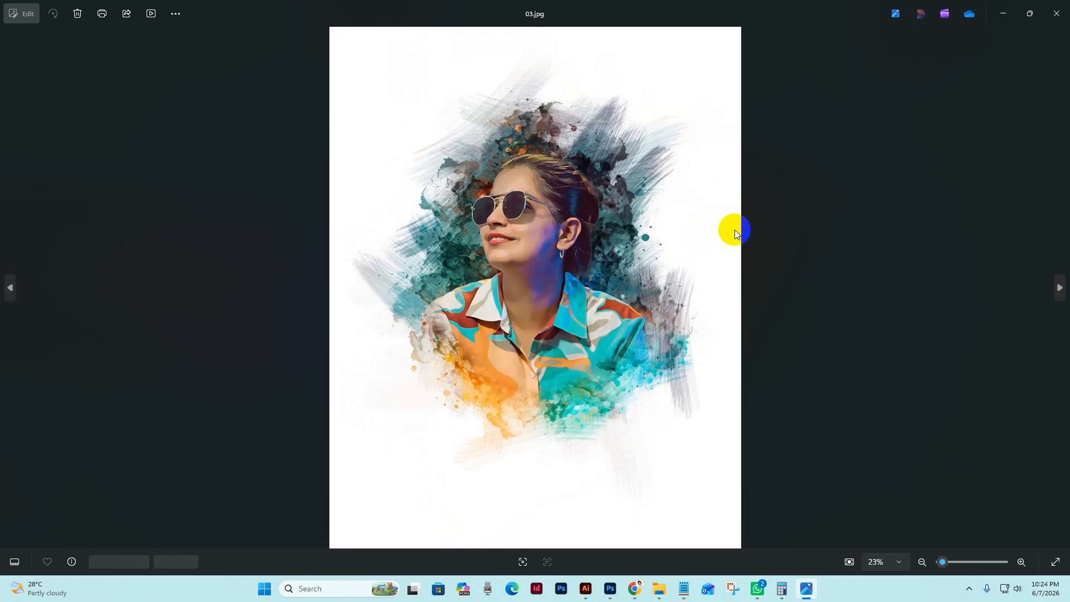
{"action": "scroll", "coordinate": [734, 229], "scroll_direction": "up", "scroll_amount": 2}
{"action": "left_click", "coordinate": [1056, 14]}
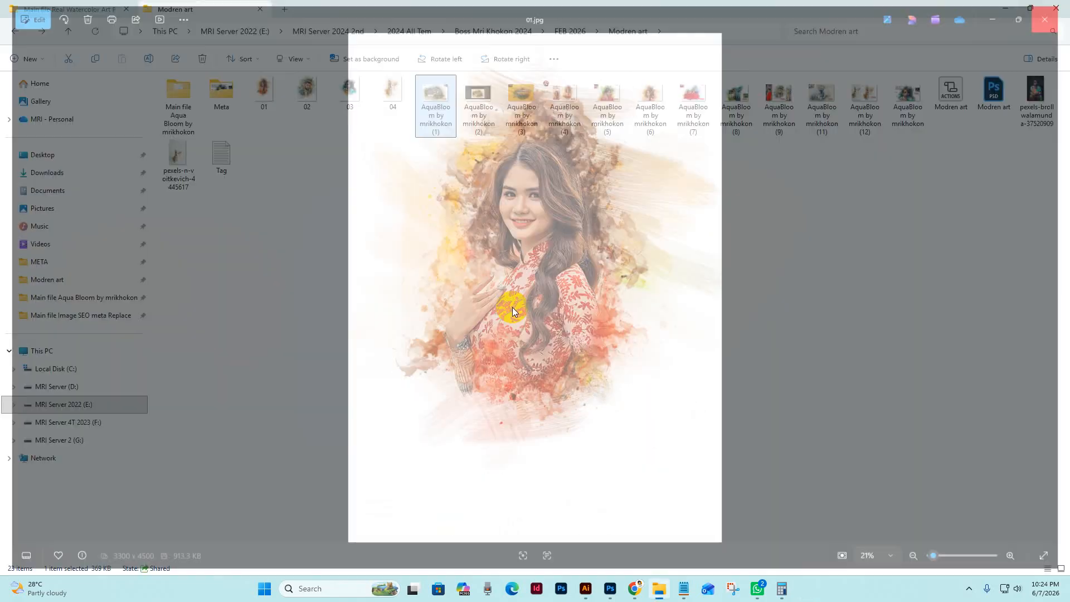
Open the Main file Aqua Bloom folder, view its Help file text document, and minimize the document
{"action": "double_click", "coordinate": [179, 106]}
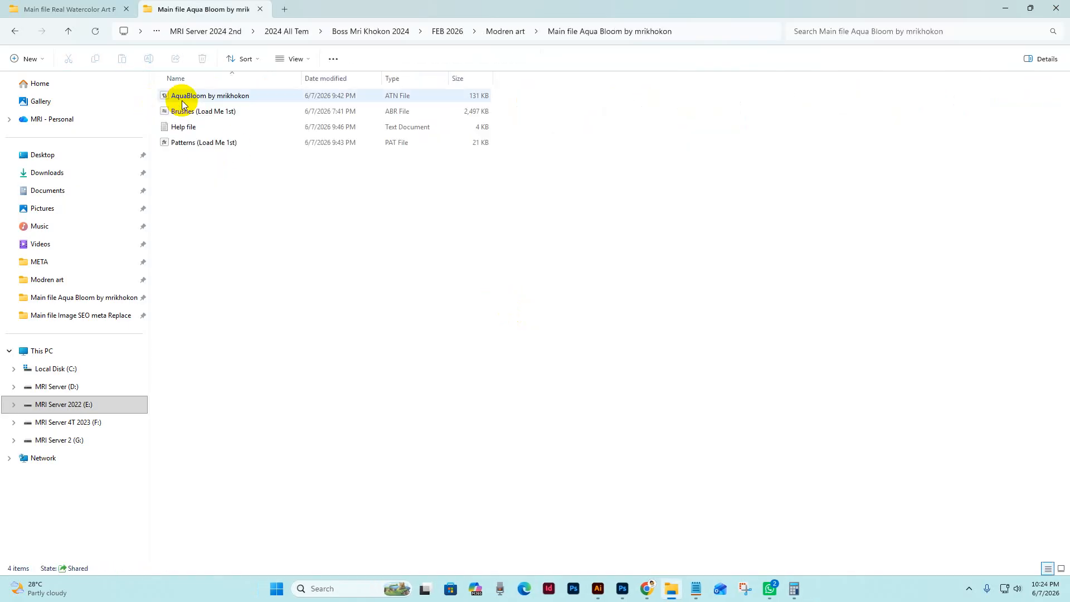
{"action": "left_click", "coordinate": [184, 101]}
{"action": "left_click", "coordinate": [223, 112]}
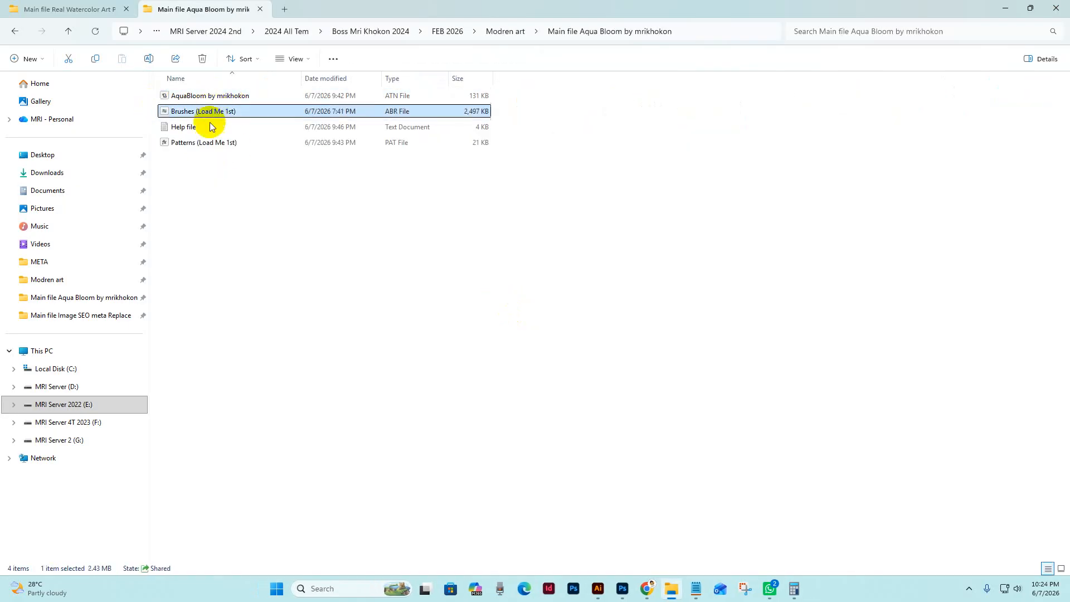
{"action": "left_click", "coordinate": [189, 127]}
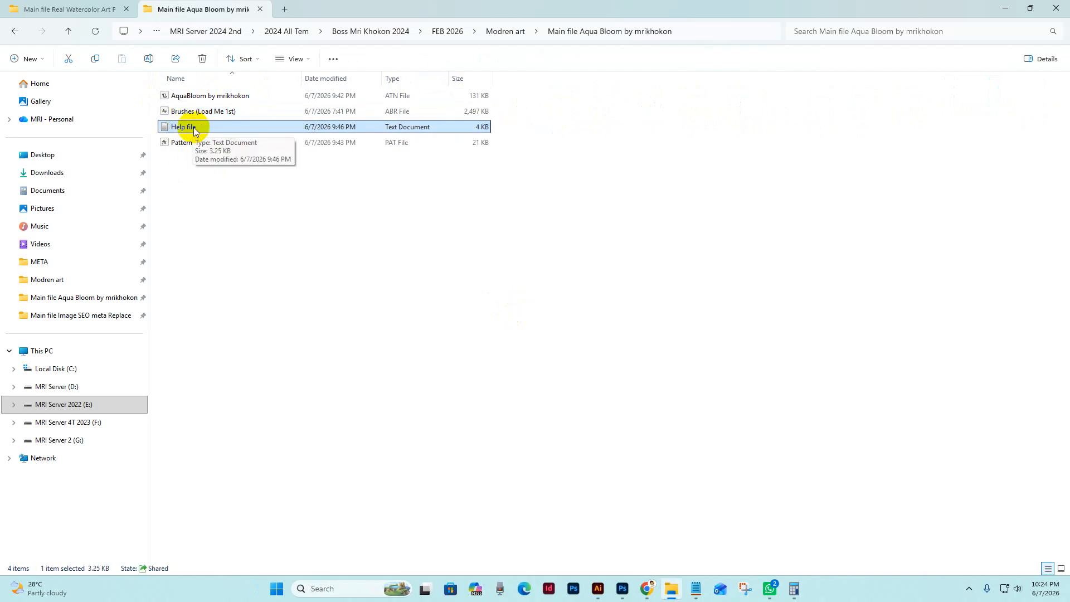
{"action": "double_click", "coordinate": [191, 129]}
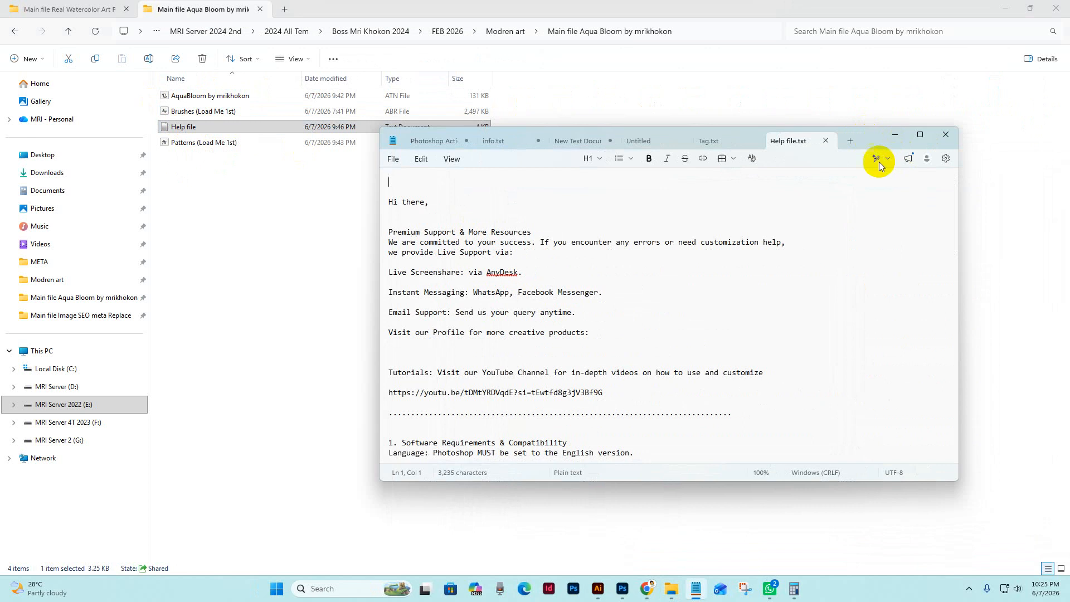
{"action": "left_click", "coordinate": [897, 135]}
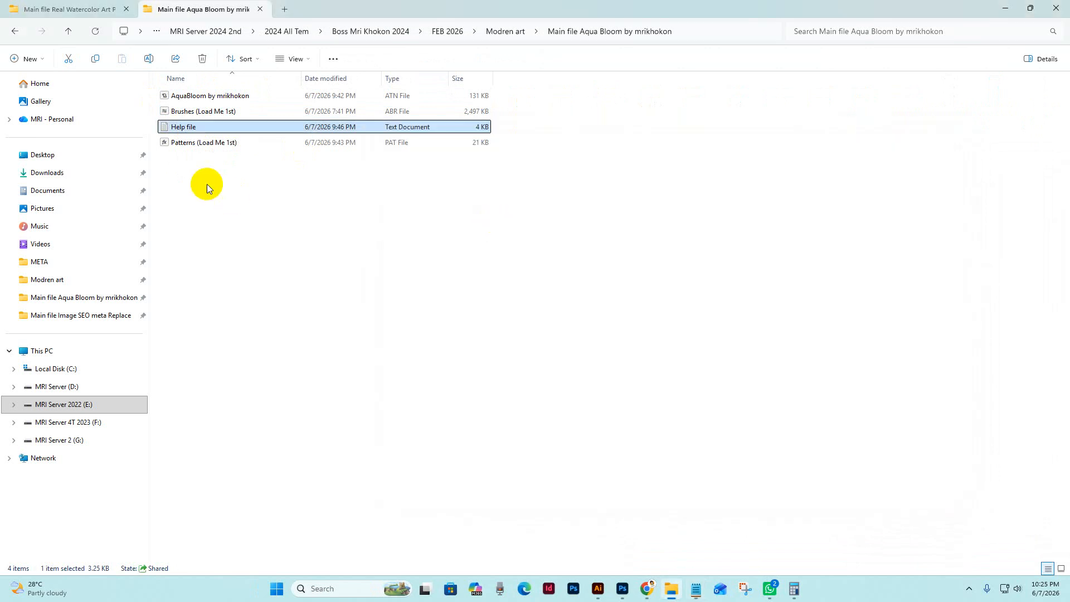
Check the Patterns (Load Me 1st) and Brushes (Load Me 1st) files in the Aqua Bloom folder
{"action": "left_click", "coordinate": [202, 146]}
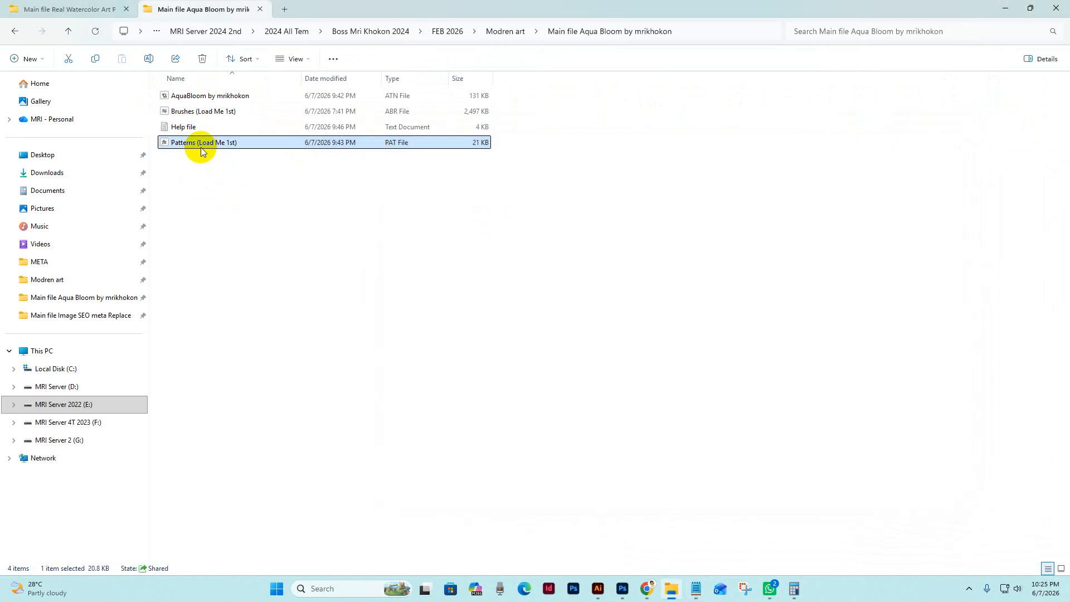
{"action": "left_click", "coordinate": [184, 144]}
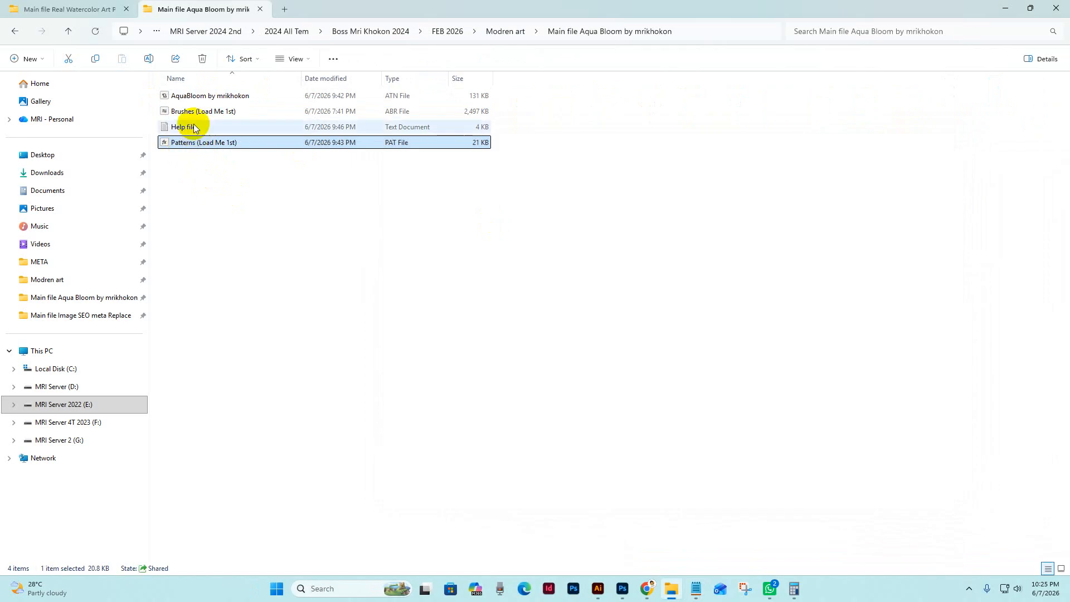
{"action": "left_click", "coordinate": [270, 143]}
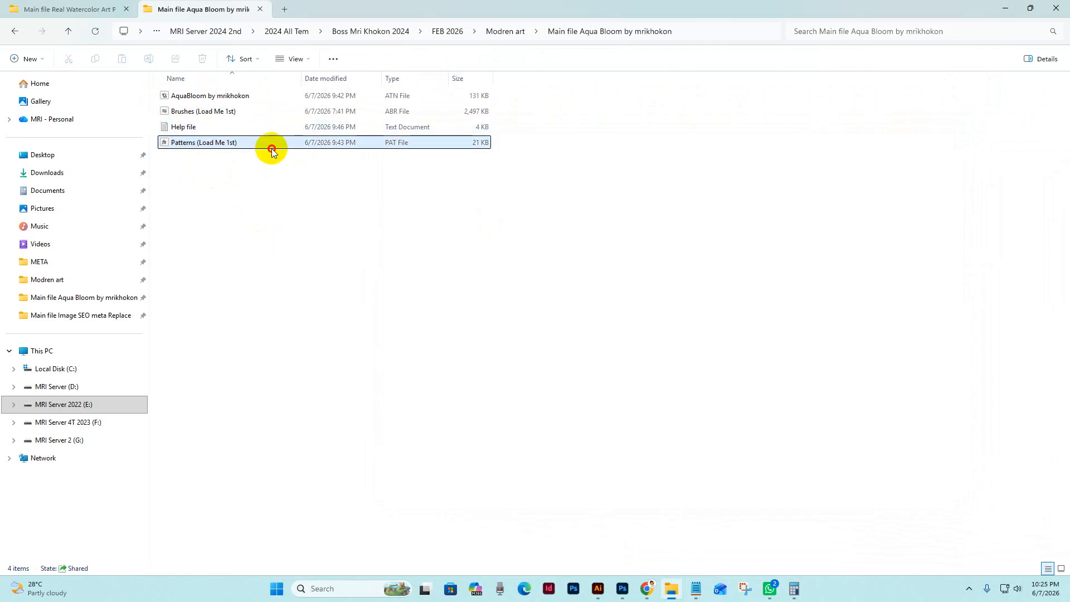
{"action": "left_click", "coordinate": [205, 112]}
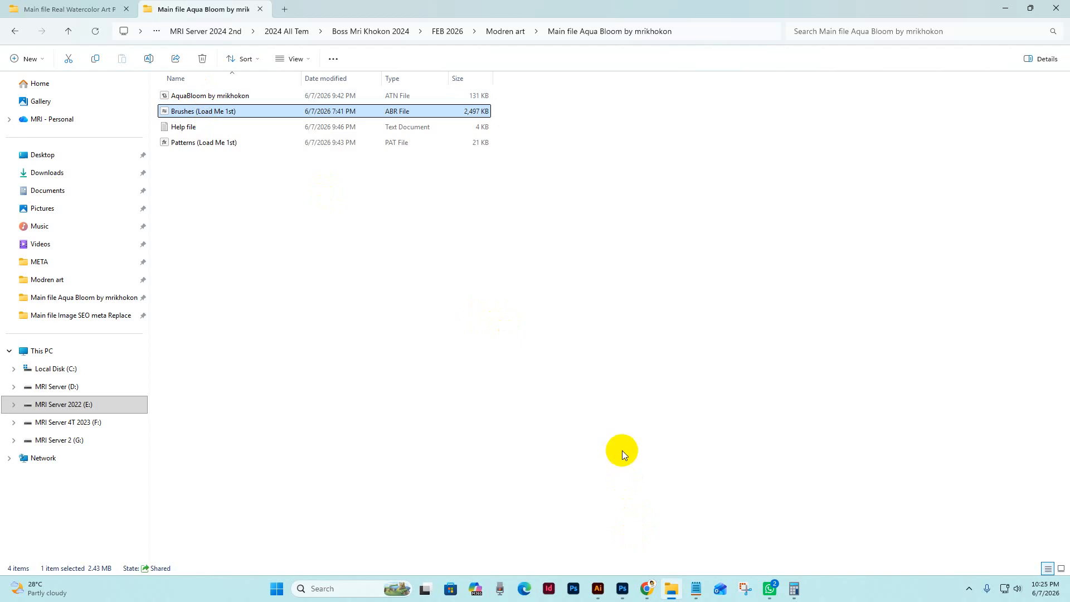
Switch to Photoshop and import the Brushes (Load Me 1st) brush set from the Main file Aqua Bloom folder
{"action": "left_click", "coordinate": [622, 589]}
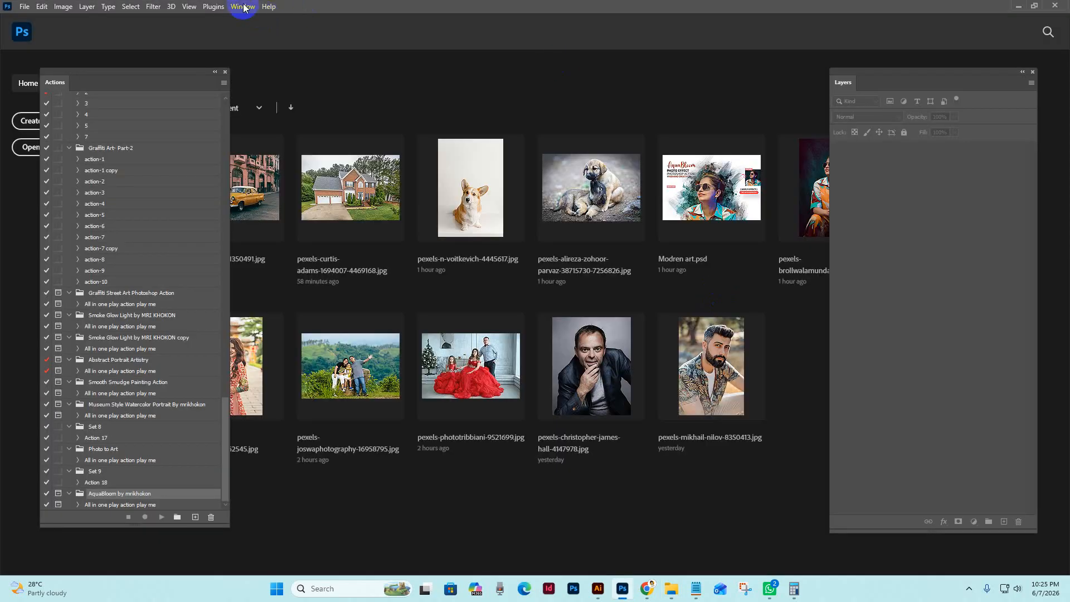
{"action": "left_click", "coordinate": [243, 7]}
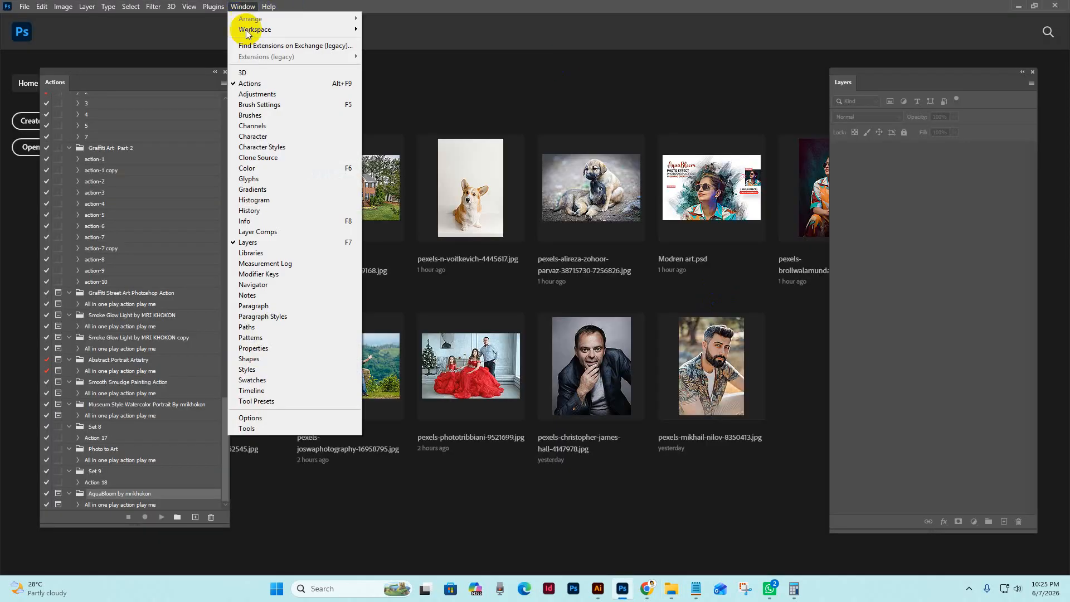
{"action": "left_click", "coordinate": [249, 115]}
{"action": "mouse_move", "coordinate": [931, 91]}
{"action": "left_mouse_down"}
{"action": "mouse_move", "coordinate": [717, 53]}
{"action": "mouse_move", "coordinate": [747, 60]}
{"action": "left_mouse_up"}
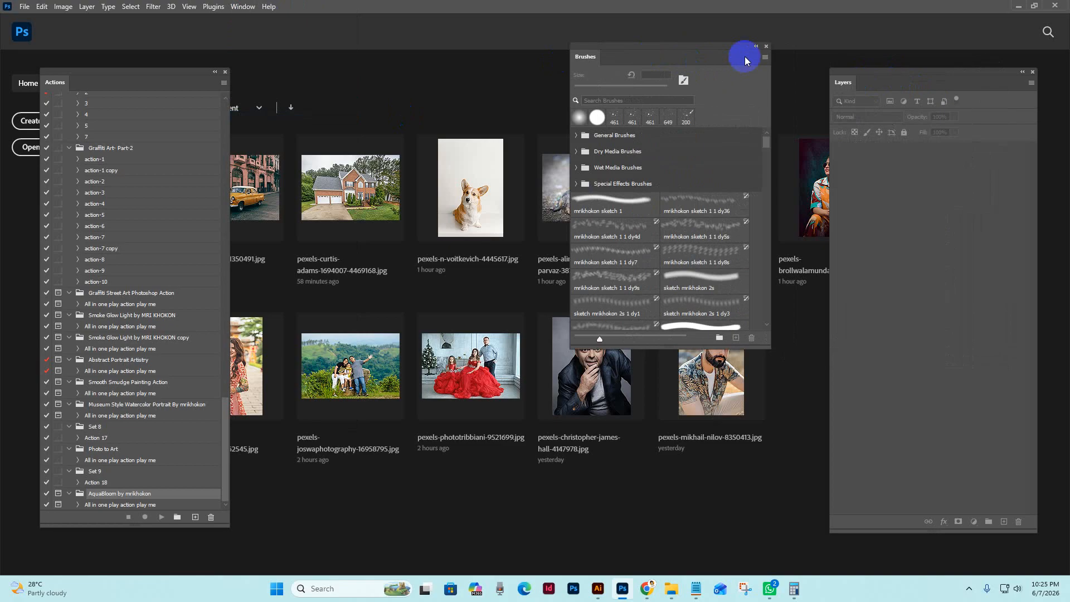
{"action": "left_click", "coordinate": [765, 56]}
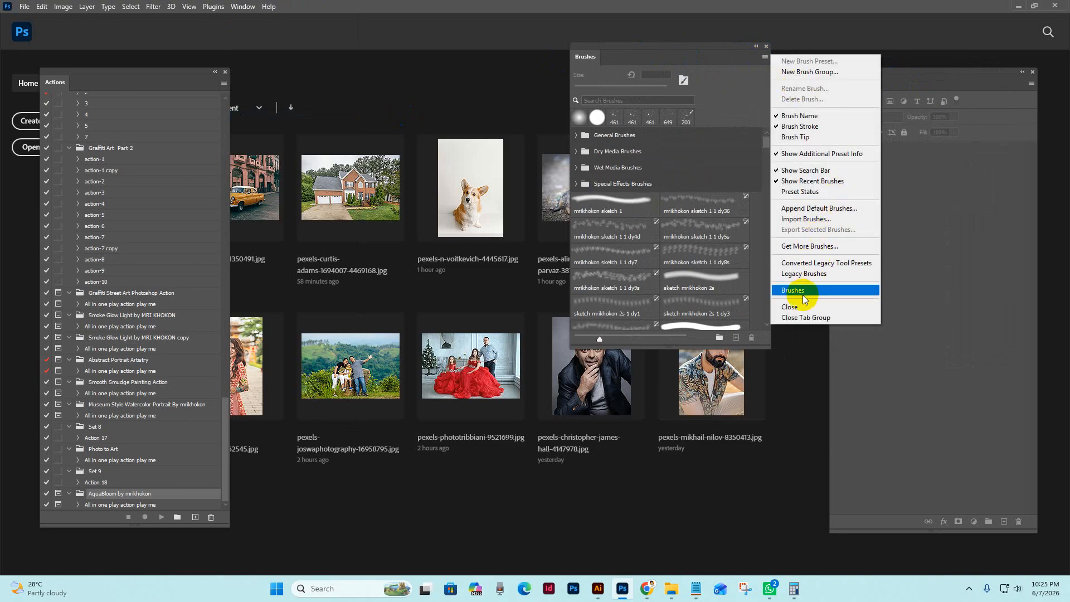
{"action": "left_click", "coordinate": [807, 223]}
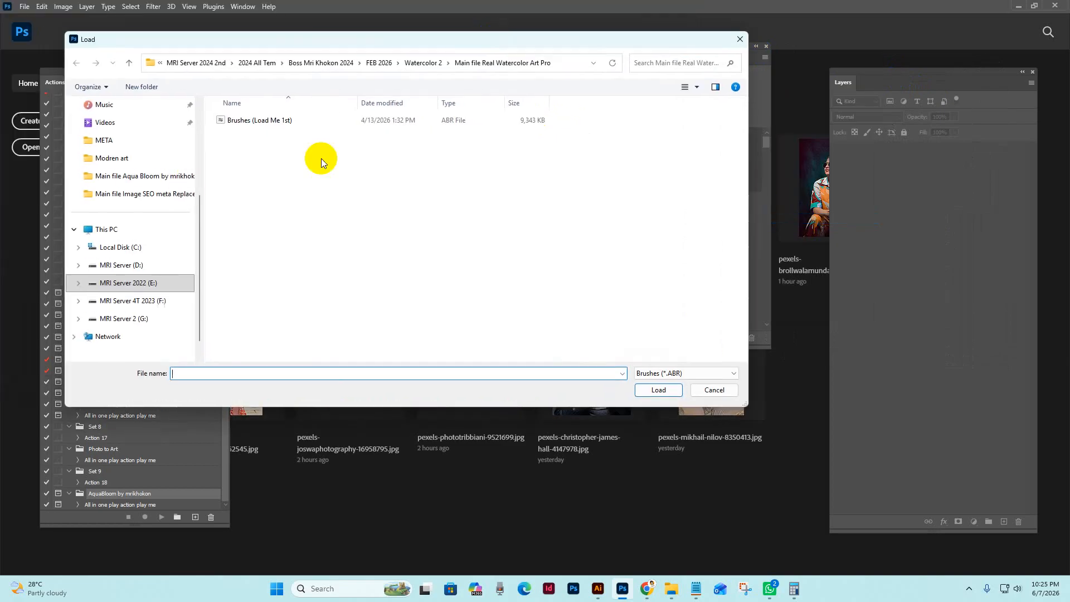
{"action": "left_click", "coordinate": [112, 176]}
{"action": "left_click", "coordinate": [238, 125]}
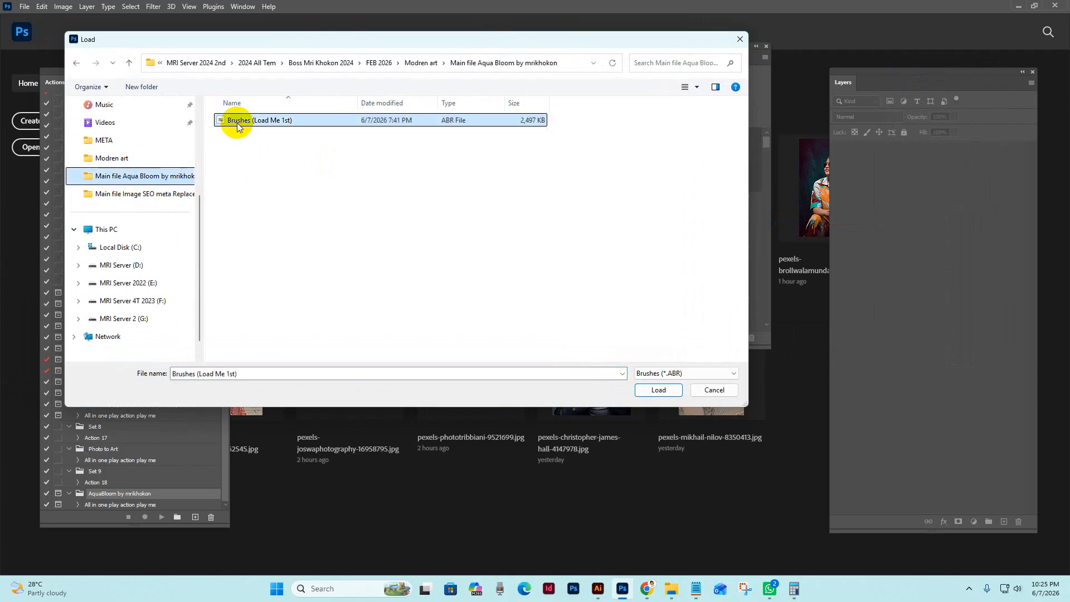
{"action": "left_click", "coordinate": [658, 390]}
Import the Patterns (Load Me 1st) file from the Main file Aqua Bloom folder into the Patterns presets
{"action": "left_click", "coordinate": [243, 7]}
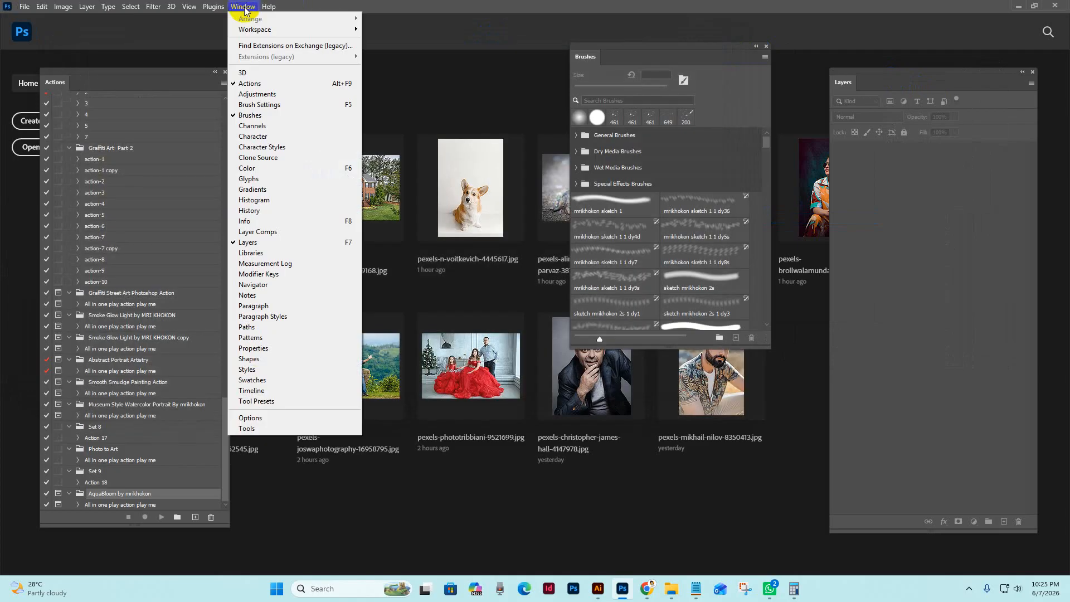
{"action": "left_click", "coordinate": [262, 337]}
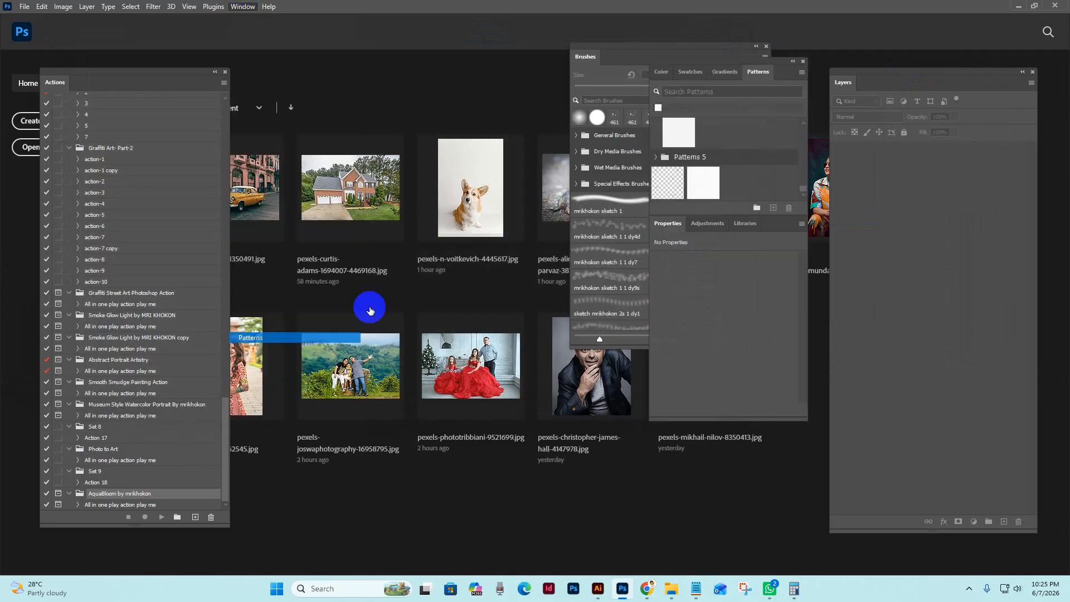
{"action": "left_click", "coordinate": [802, 72]}
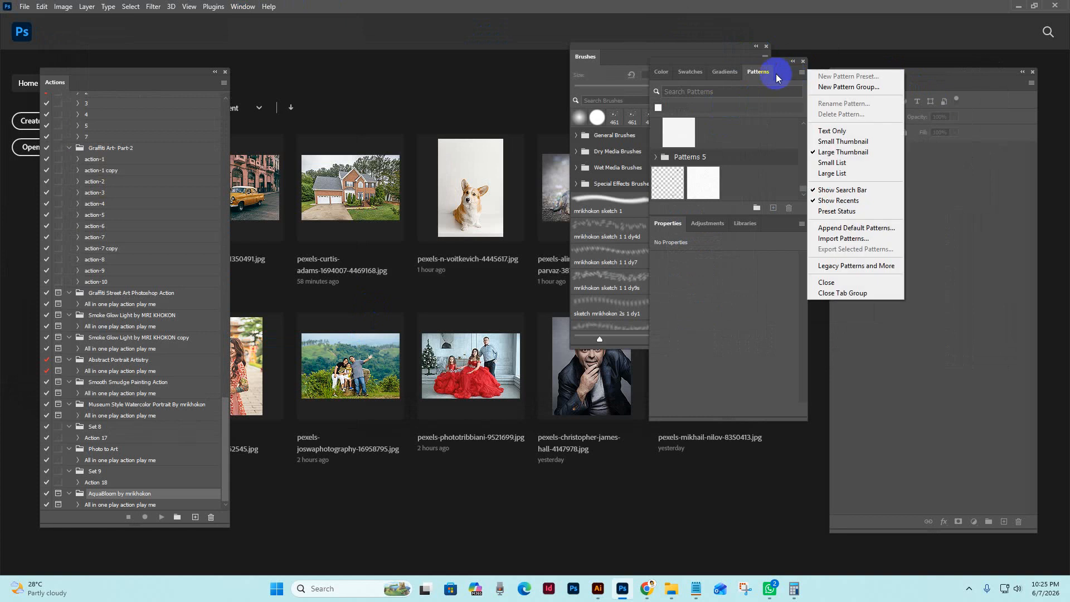
{"action": "left_click", "coordinate": [778, 77]}
{"action": "left_click", "coordinate": [801, 72]}
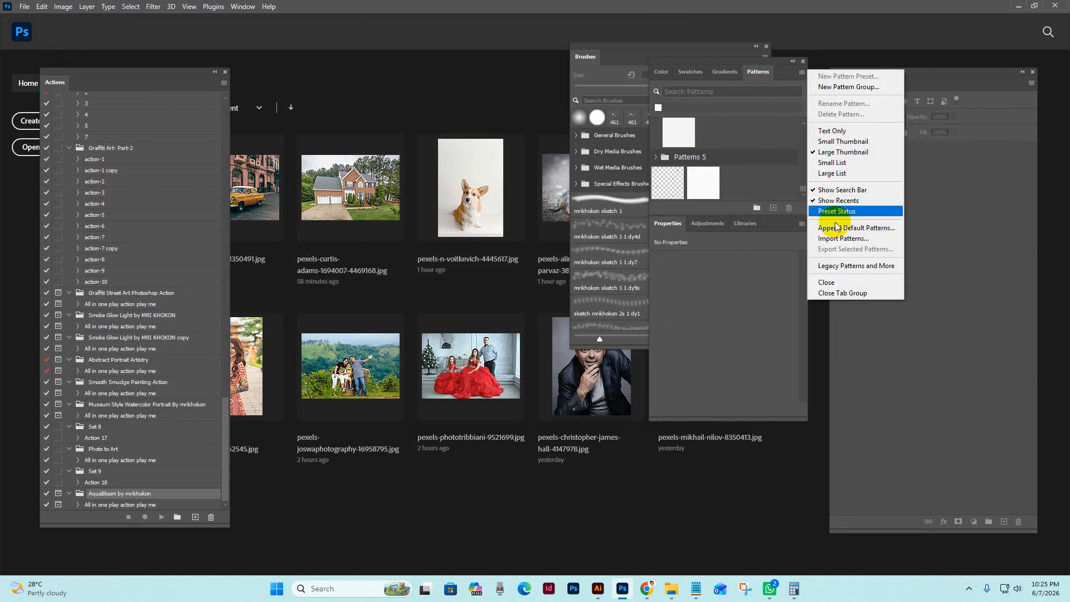
{"action": "left_click", "coordinate": [837, 238]}
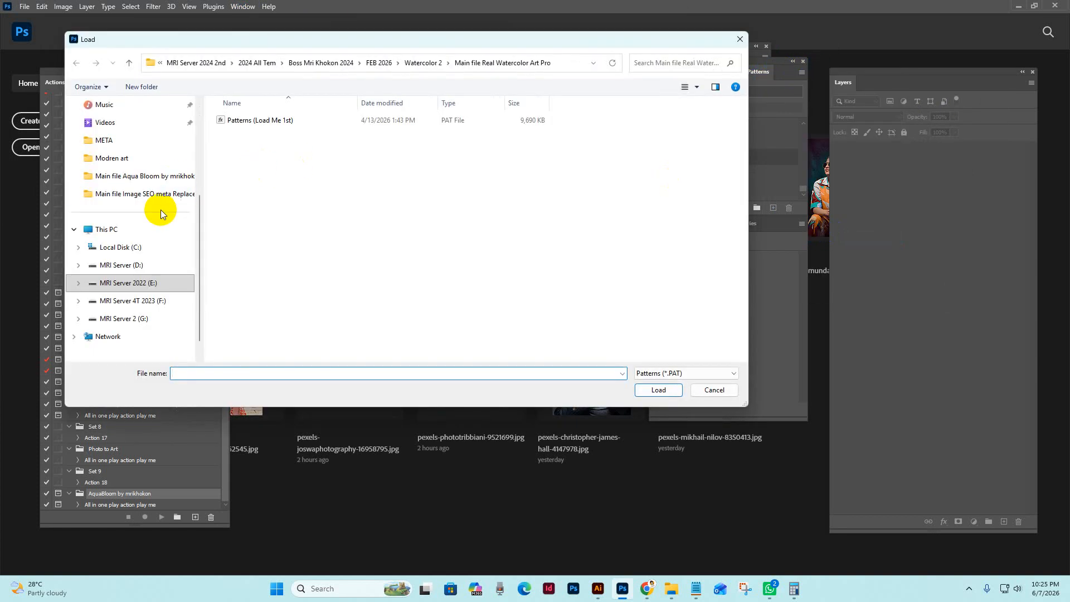
{"action": "left_click", "coordinate": [138, 175]}
{"action": "left_click", "coordinate": [259, 120]}
{"action": "left_click", "coordinate": [657, 390]}
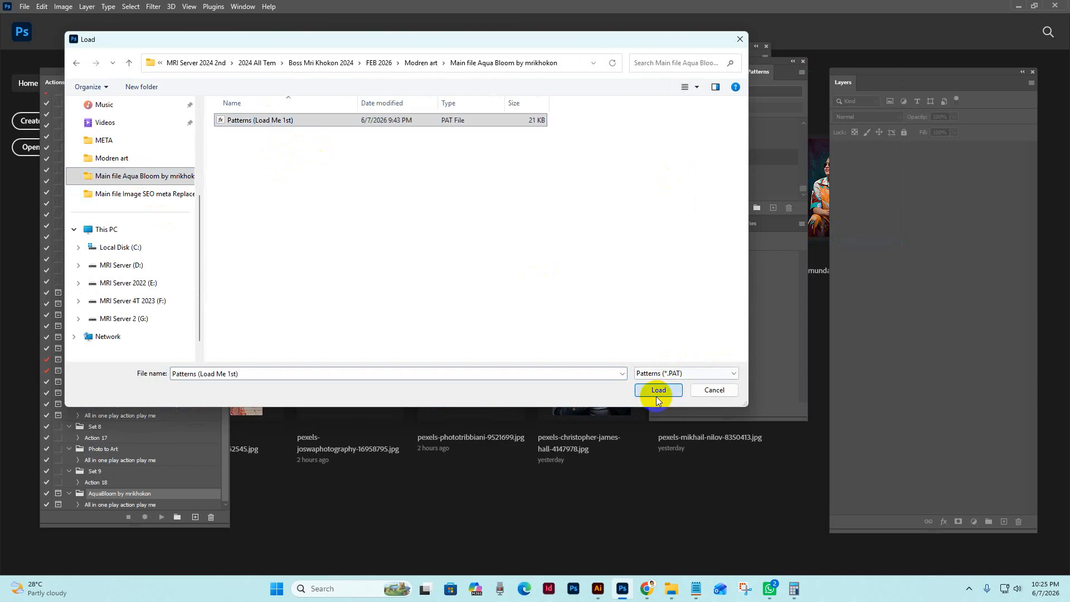
Close the Patterns and Brushes panels, and hide and reshow the Actions panel
{"action": "left_click", "coordinate": [803, 61]}
{"action": "left_click", "coordinate": [766, 46]}
{"action": "left_click", "coordinate": [242, 6]}
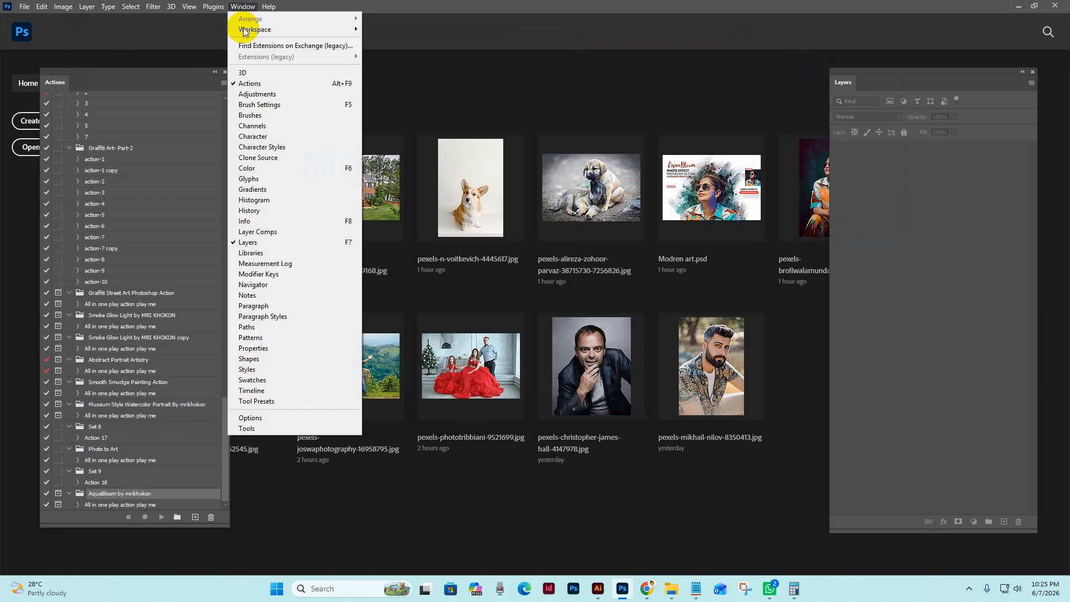
{"action": "left_click", "coordinate": [250, 84]}
{"action": "left_click", "coordinate": [243, 6]}
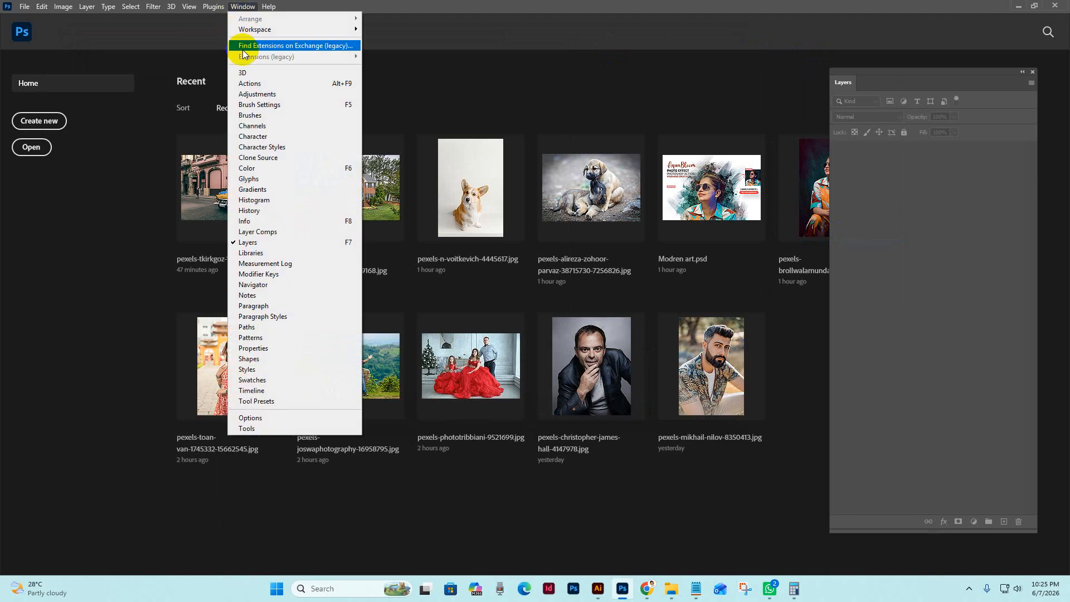
{"action": "left_click", "coordinate": [251, 83]}
Load the AquaBloom action set from the Main file Aqua Bloom folder into the Actions panel
{"action": "left_click_drag", "start_coordinate": [74, 71], "coordinate": [184, 71]}
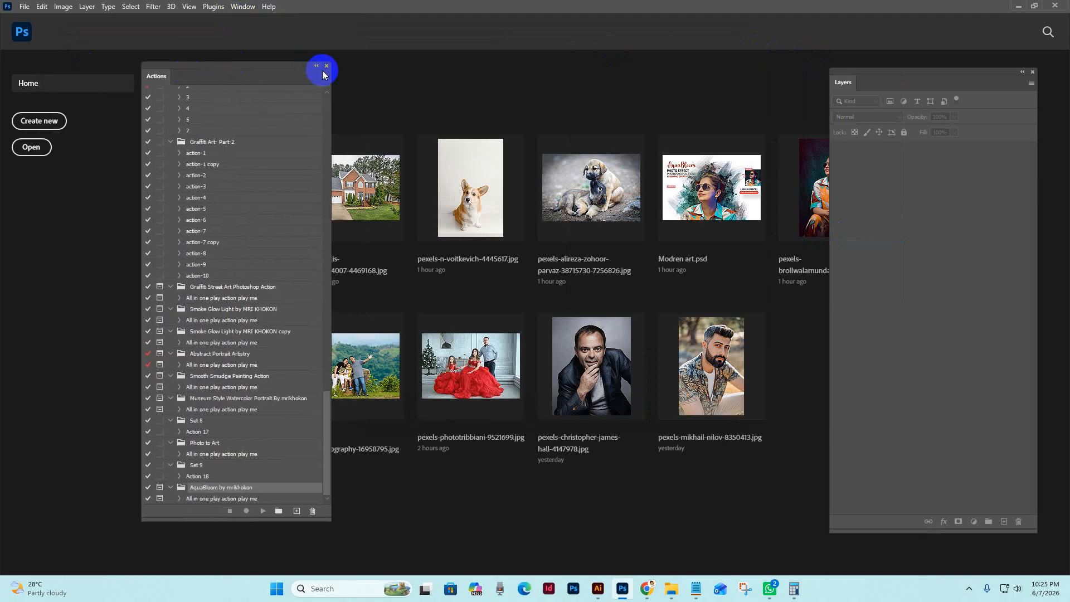
{"action": "left_click", "coordinate": [324, 75]}
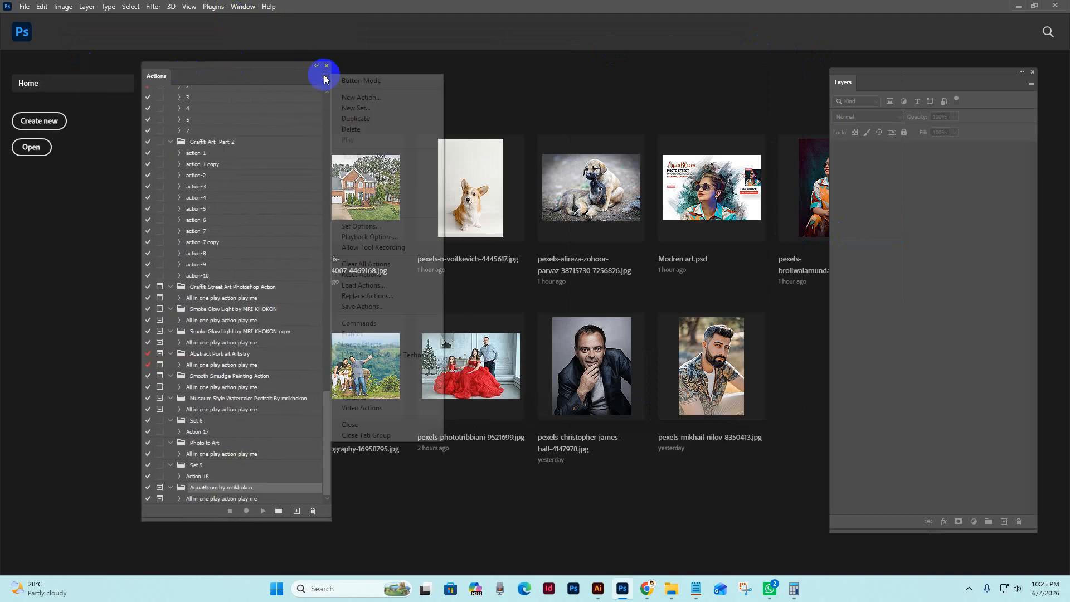
{"action": "left_click", "coordinate": [372, 286]}
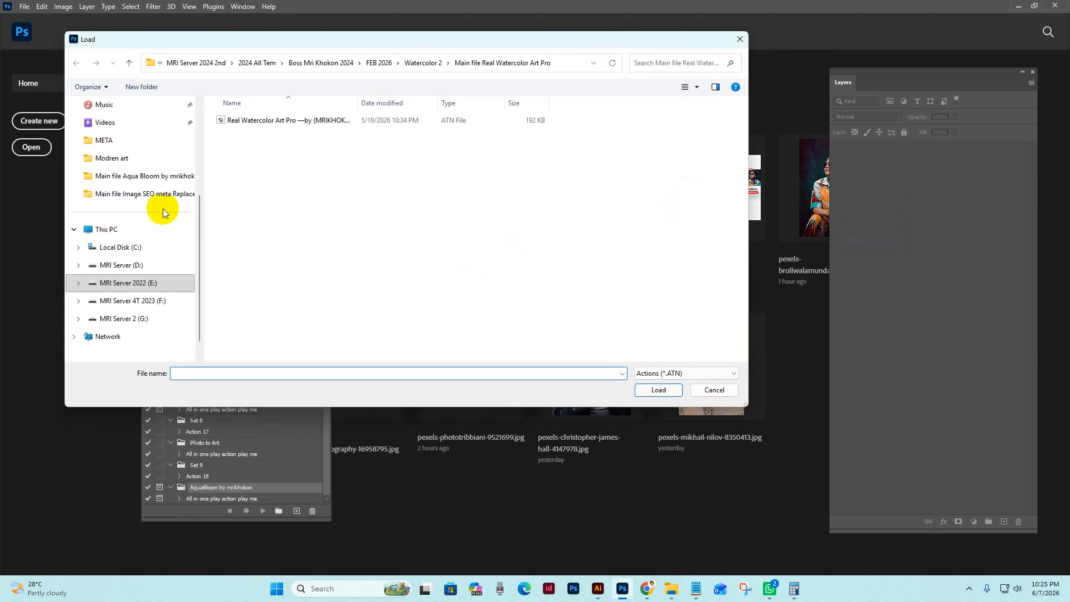
{"action": "left_click", "coordinate": [136, 177]}
{"action": "left_click", "coordinate": [268, 120]}
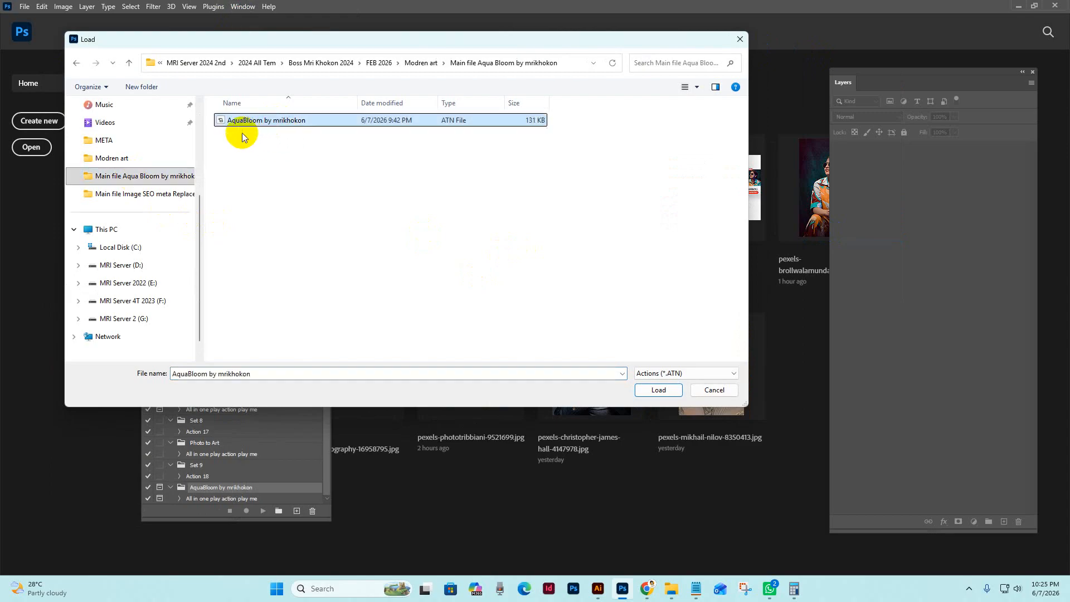
{"action": "left_click", "coordinate": [658, 389]}
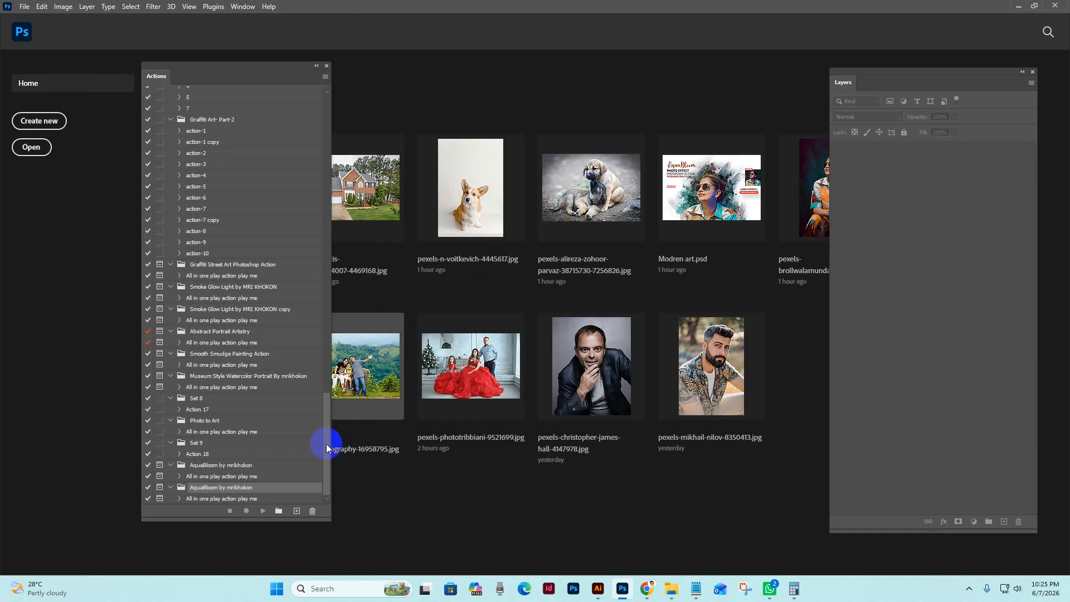
Select the "All in one play action play me" action in the last AquaBloom set and reposition the Actions panel
{"action": "left_click_drag", "start_coordinate": [327, 443], "coordinate": [327, 484]}
{"action": "left_click", "coordinate": [249, 500]}
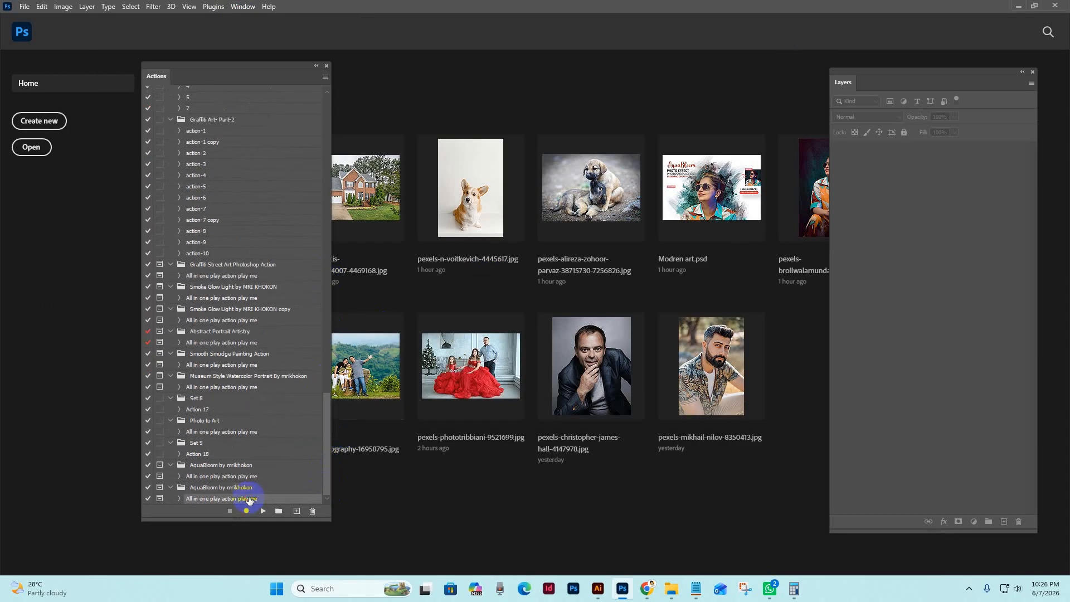
{"action": "left_click", "coordinate": [240, 489]}
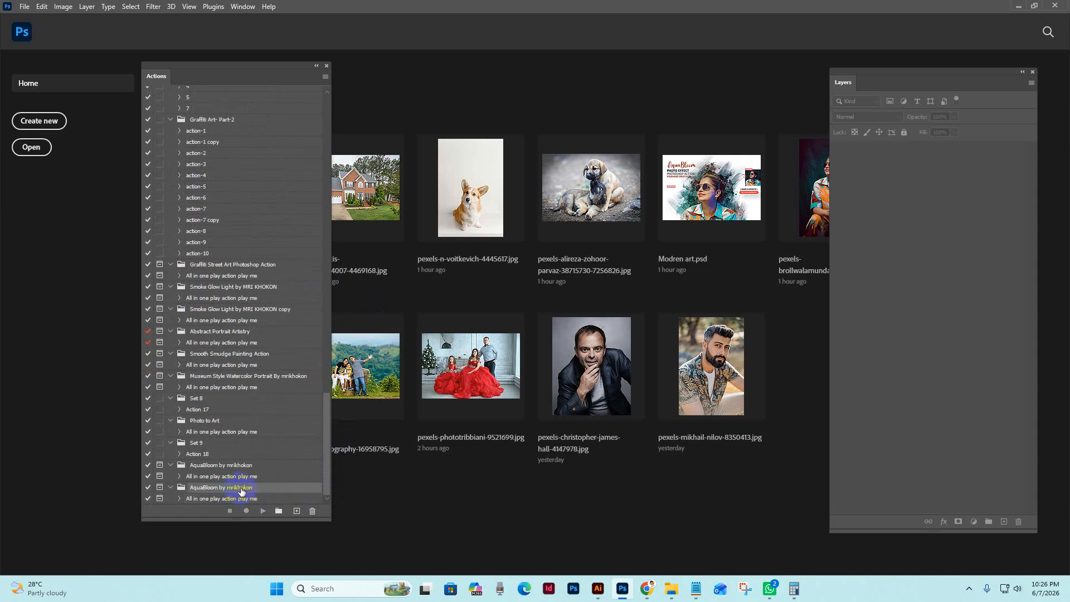
{"action": "left_click", "coordinate": [249, 500]}
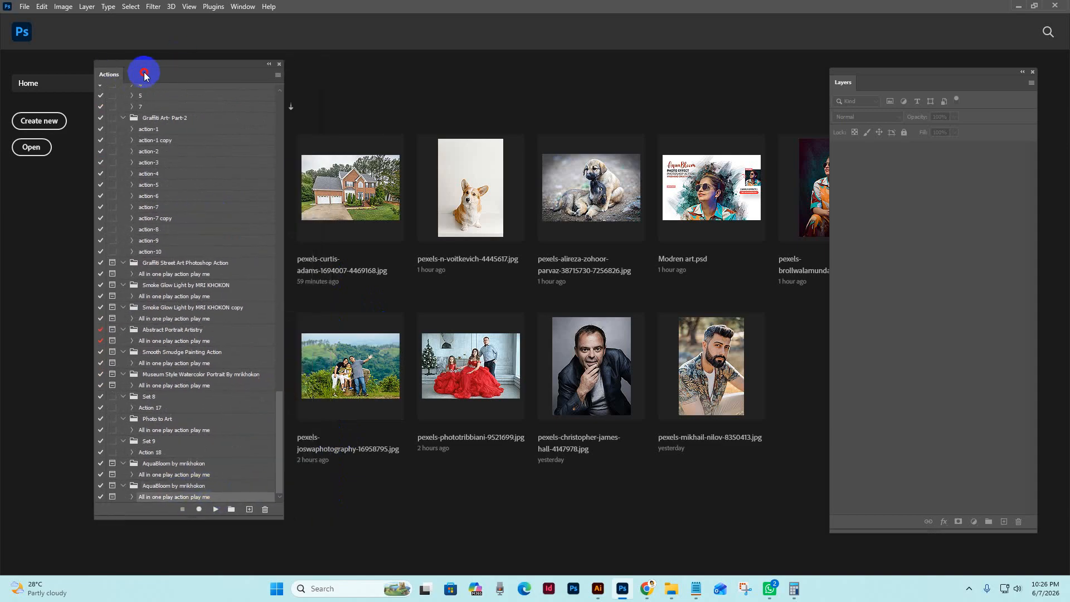
Open the photo of the seated woman in sunglasses from the Modren art folder in Photoshop, and move the Layers and Actions panels beside it
{"action": "left_click", "coordinate": [671, 588]}
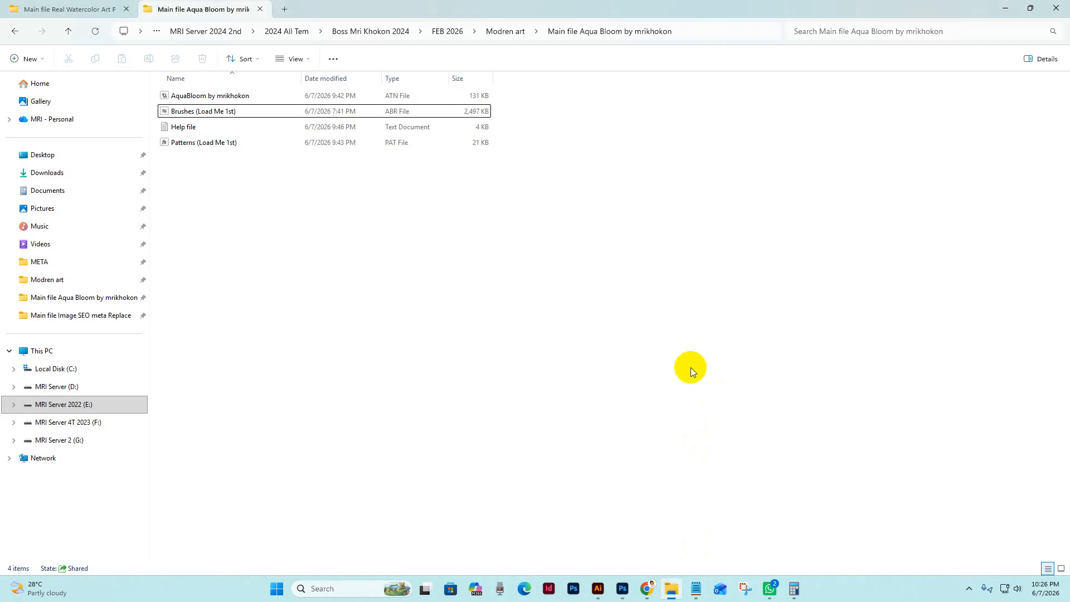
{"action": "key", "text": "BackSpace"}
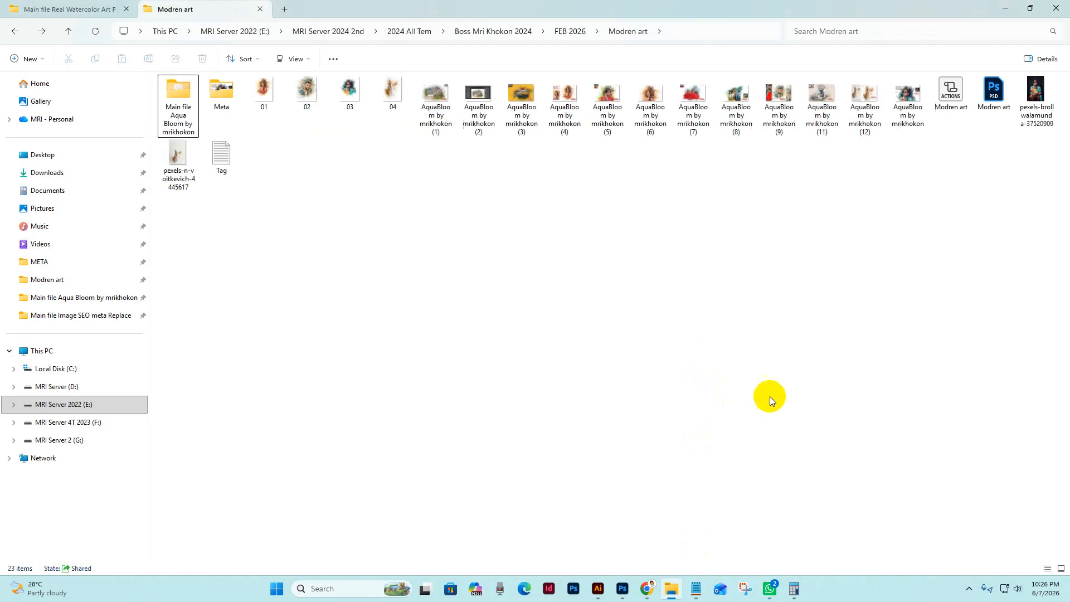
{"action": "left_click_drag", "start_coordinate": [1036, 95], "coordinate": [586, 65]}
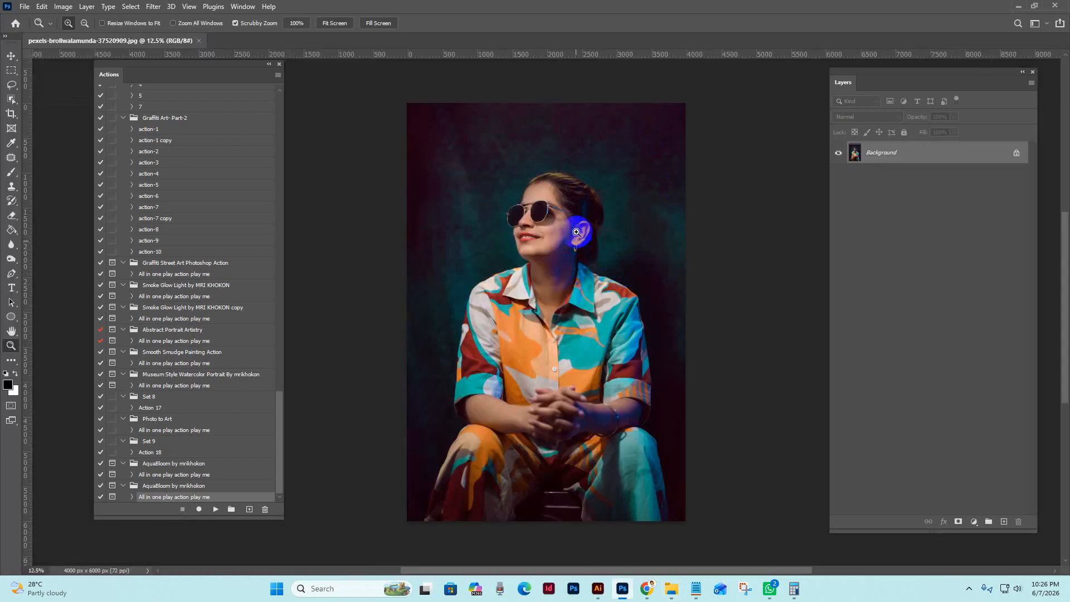
{"action": "left_click_drag", "start_coordinate": [577, 237], "coordinate": [588, 292]}
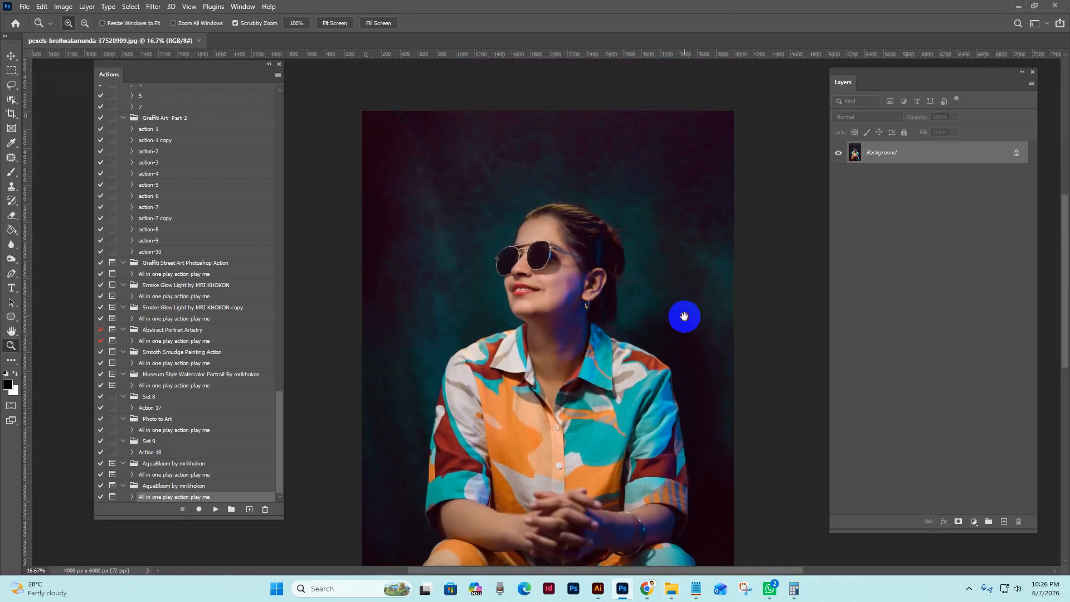
{"action": "left_click_drag", "start_coordinate": [670, 308], "coordinate": [675, 278]}
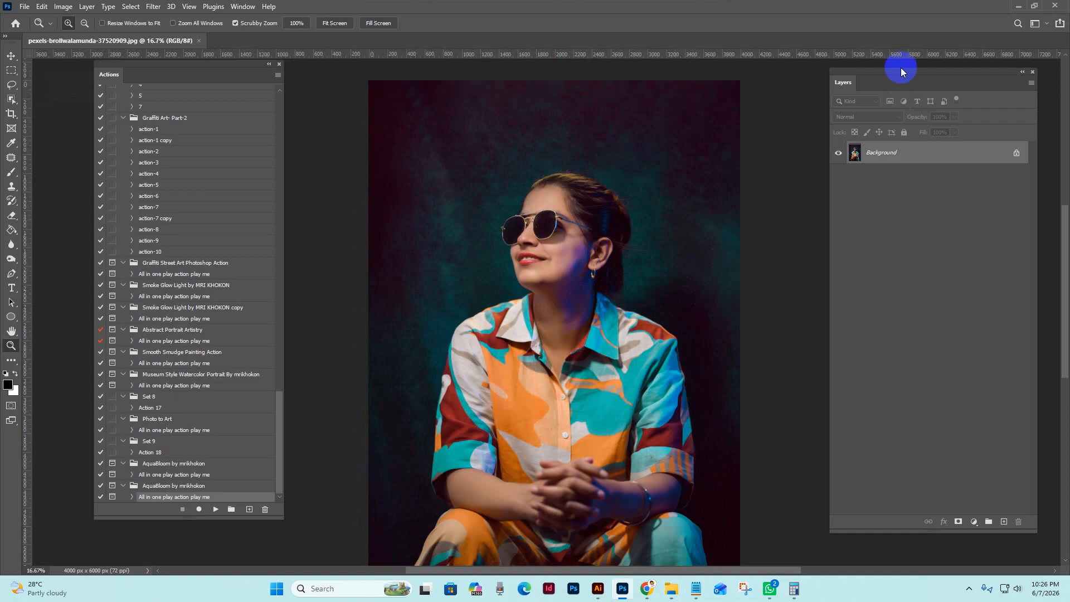
{"action": "left_click_drag", "start_coordinate": [899, 71], "coordinate": [883, 77]}
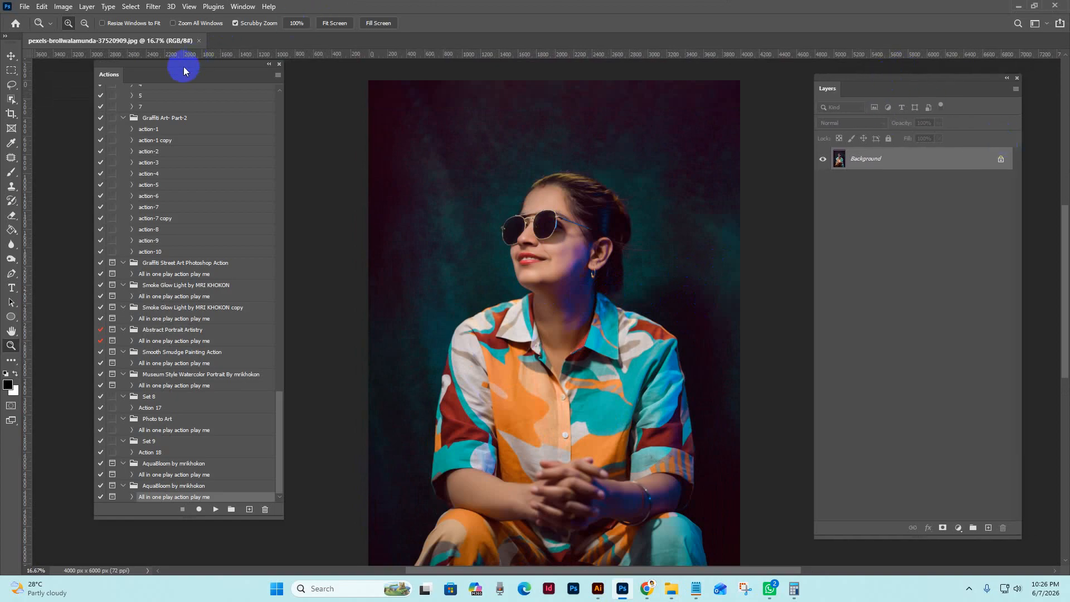
{"action": "left_click_drag", "start_coordinate": [179, 64], "coordinate": [142, 74]}
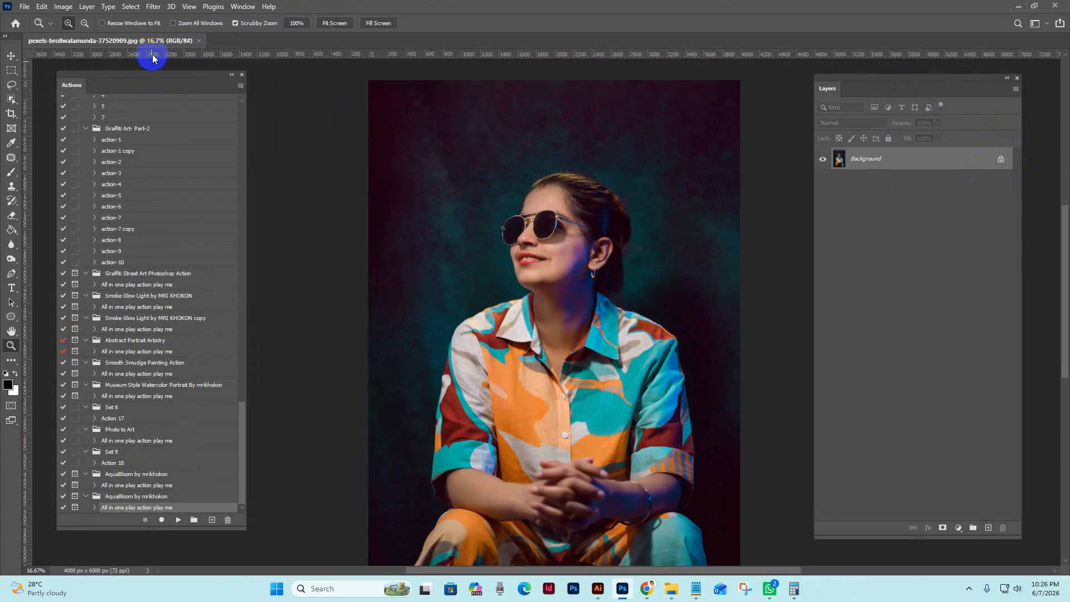
Check the color mode and bit depth of the photo
{"action": "left_click", "coordinate": [64, 7]}
{"action": "mouse_move", "coordinate": [83, 19]}
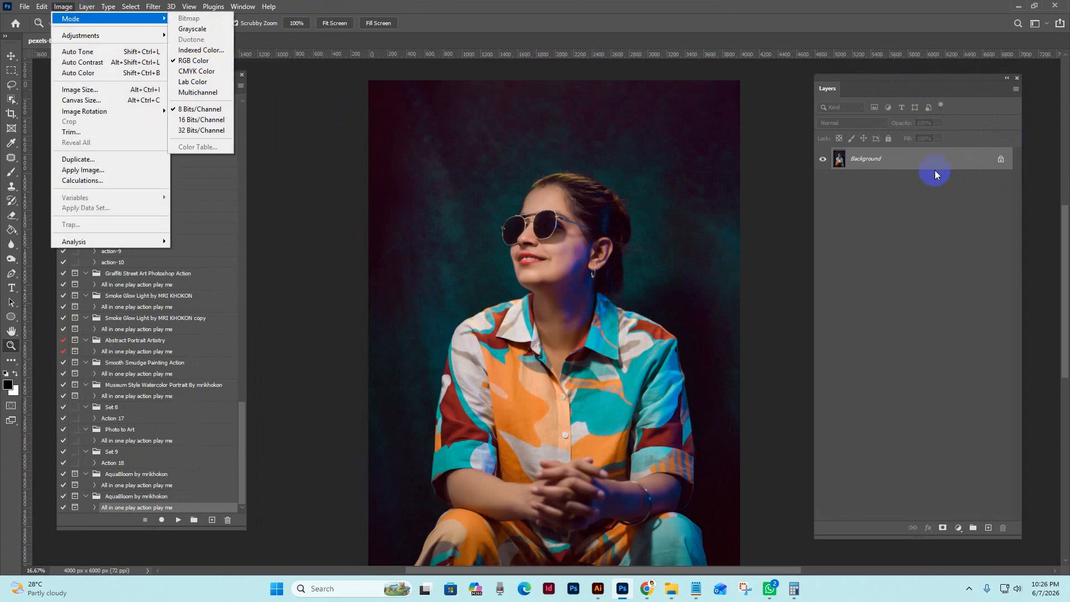
{"action": "left_click", "coordinate": [862, 92]}
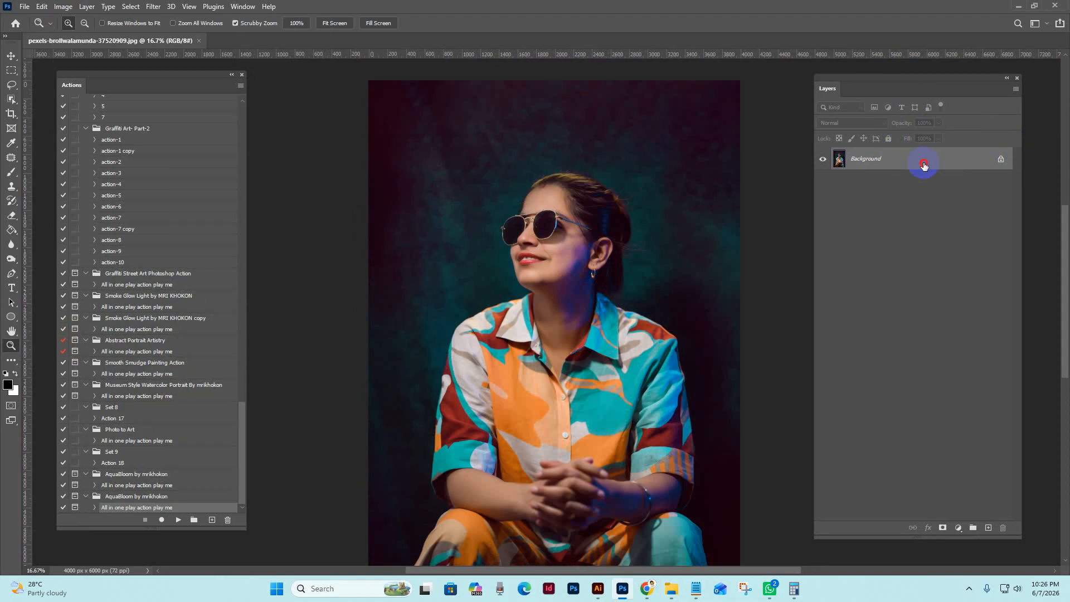
Convert the Background to a regular layer named Layer 0 and flatten the image back to a Background layer
{"action": "double_click", "coordinate": [924, 165]}
{"action": "left_click", "coordinate": [628, 172]}
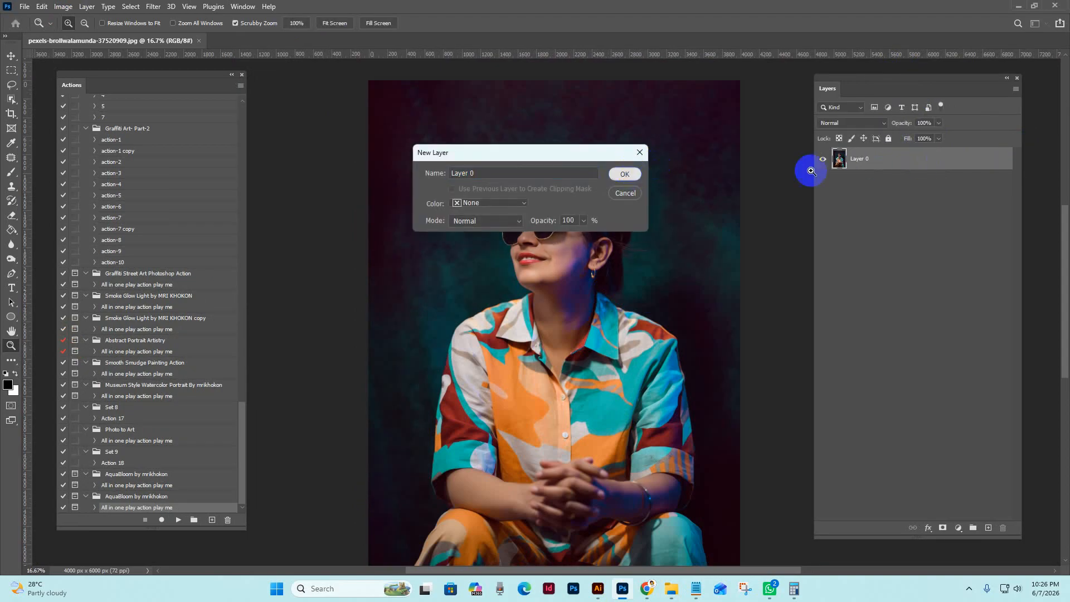
{"action": "right_click", "coordinate": [924, 164]}
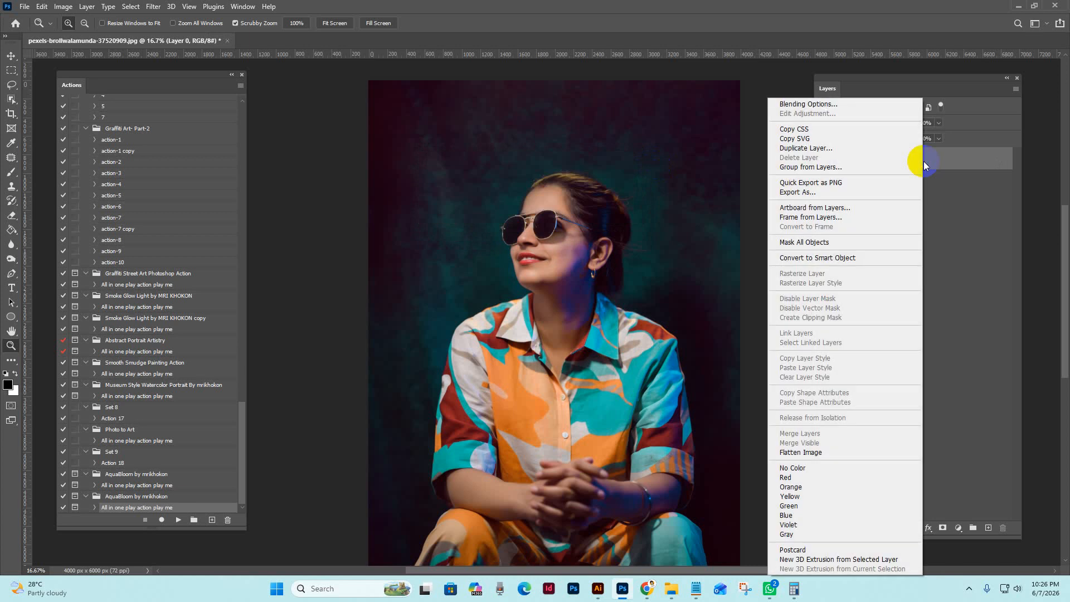
{"action": "right_click", "coordinate": [940, 187]}
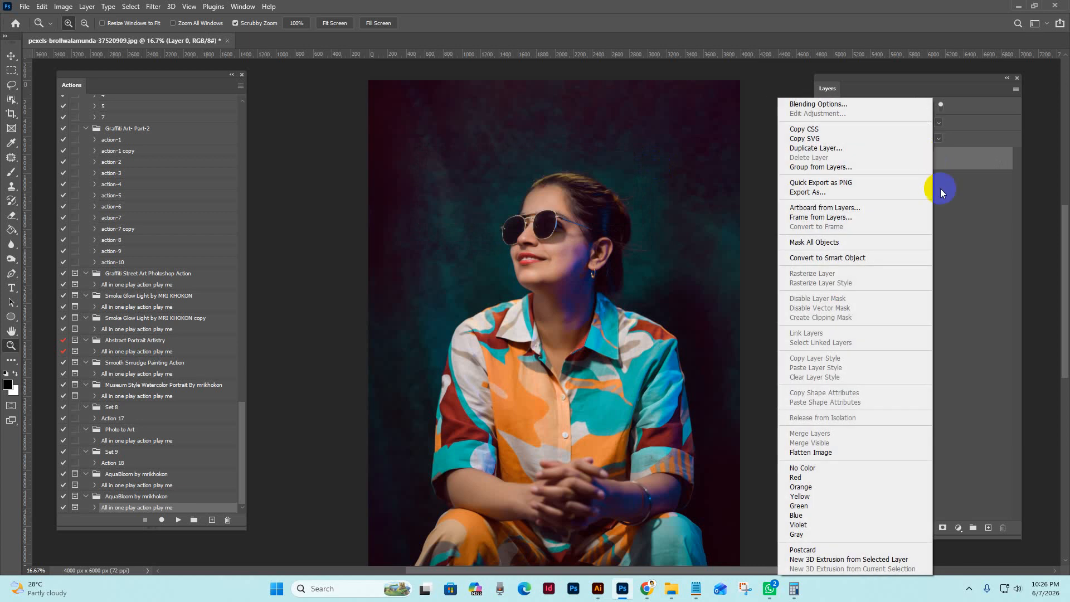
{"action": "left_click", "coordinate": [813, 452]}
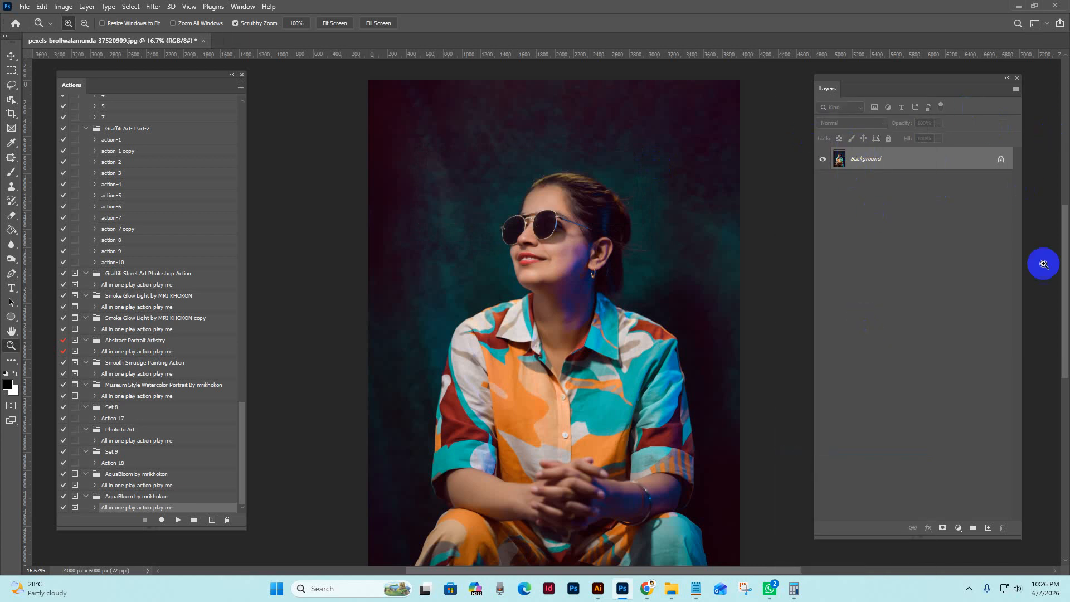
Narrow the Layers panel and select the woman automatically with the Subject selection command
{"action": "left_click_drag", "start_coordinate": [815, 538], "coordinate": [853, 530]}
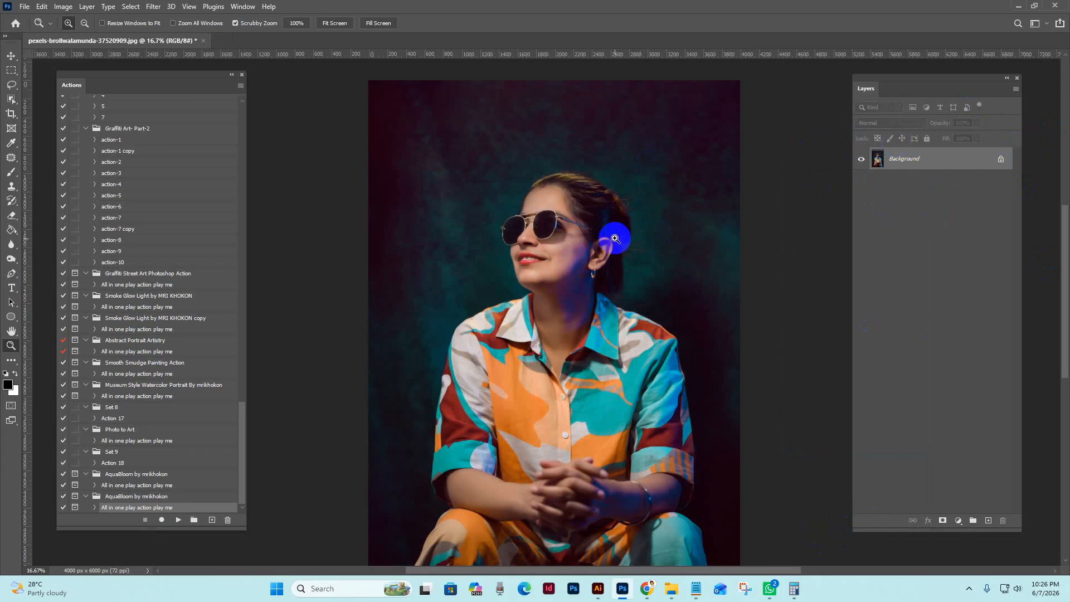
{"action": "left_click_drag", "start_coordinate": [648, 348], "coordinate": [615, 302]}
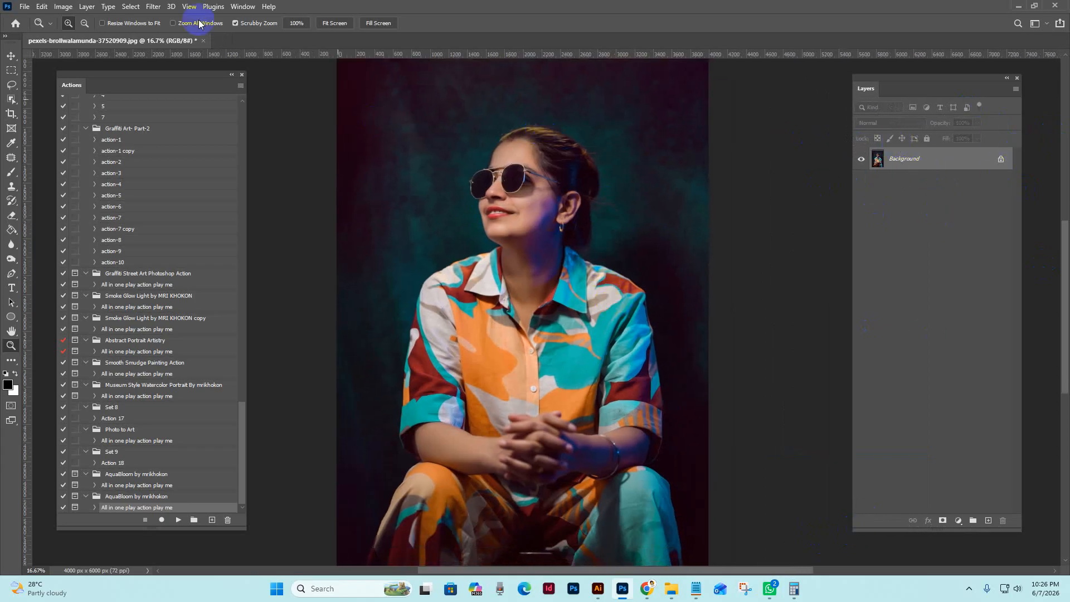
{"action": "left_click", "coordinate": [131, 6]}
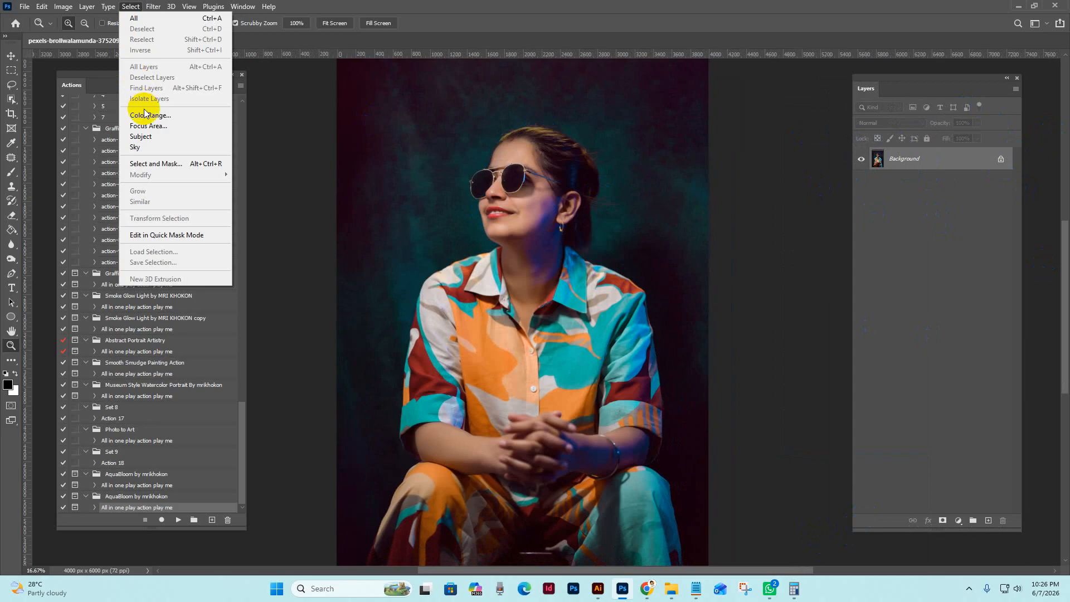
{"action": "left_click", "coordinate": [140, 137]}
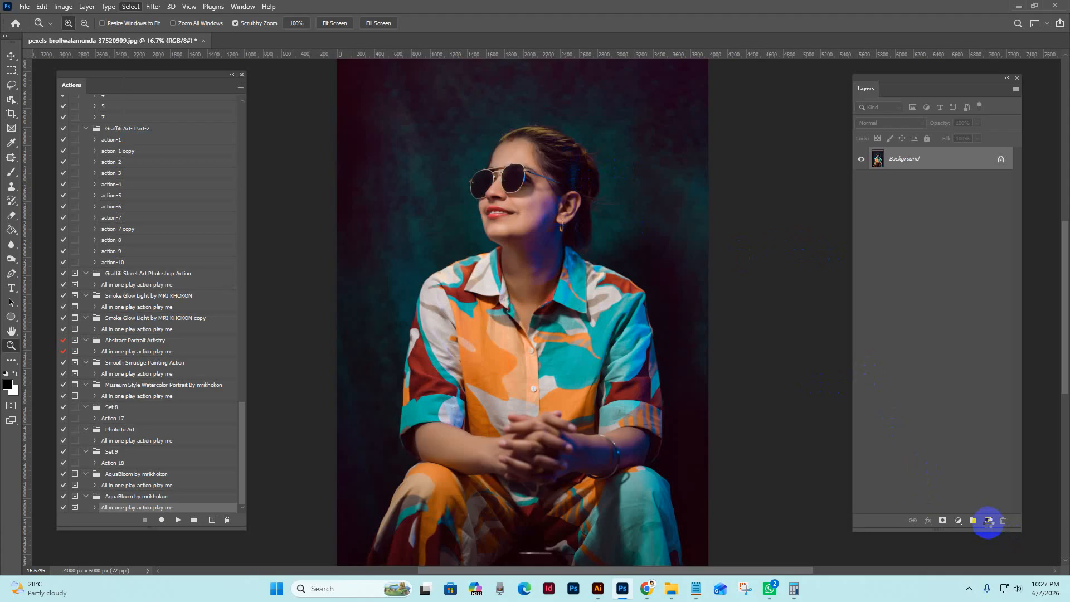
Add a new empty layer named brush above the Background layer
{"action": "left_click", "coordinate": [988, 522]}
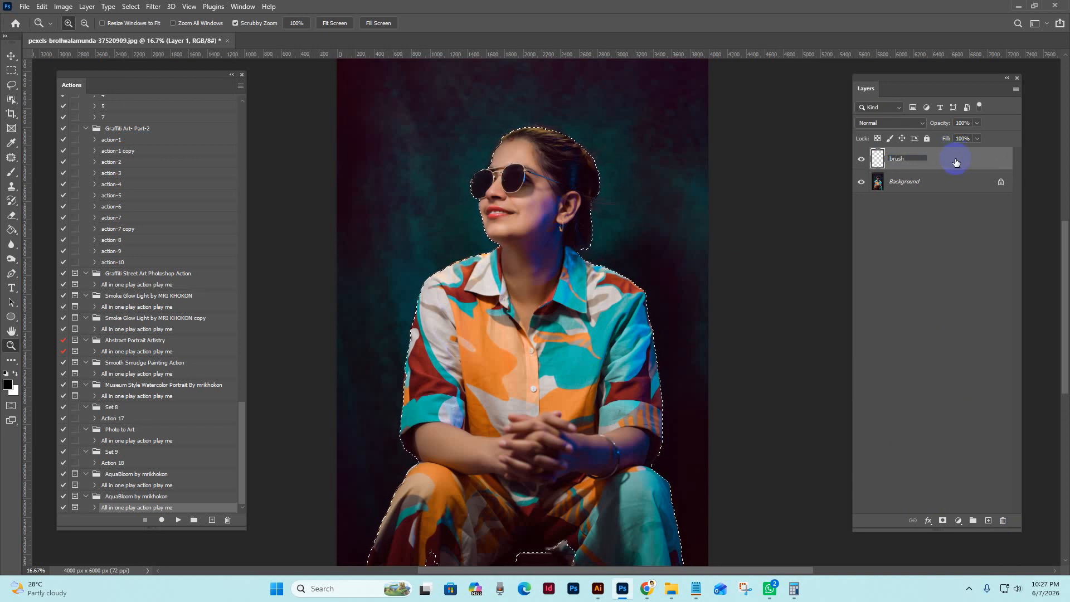
{"action": "key", "text": "Return"}
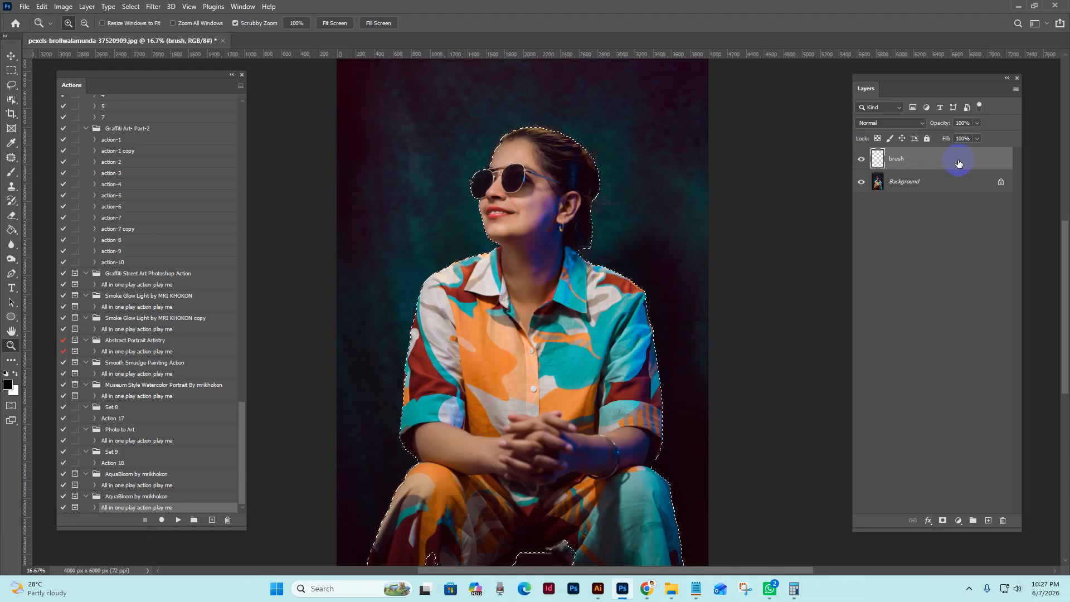
Switch to the Brush tool and set the foreground color to red, fe0000
{"action": "left_click", "coordinate": [11, 171]}
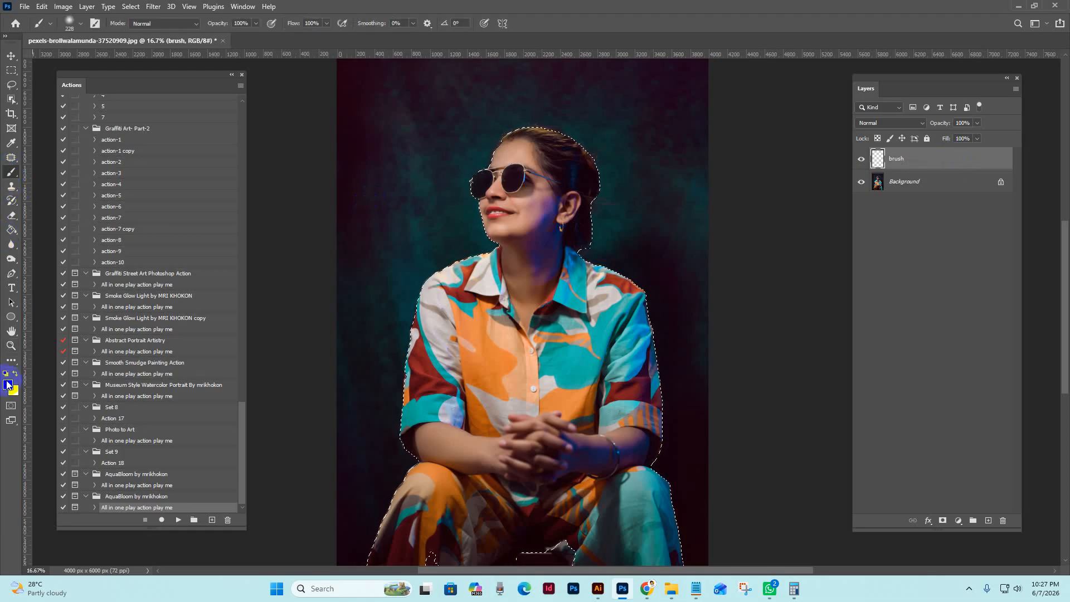
{"action": "left_click", "coordinate": [8, 384]}
{"action": "left_click", "coordinate": [888, 365]}
{"action": "left_click", "coordinate": [1024, 360]}
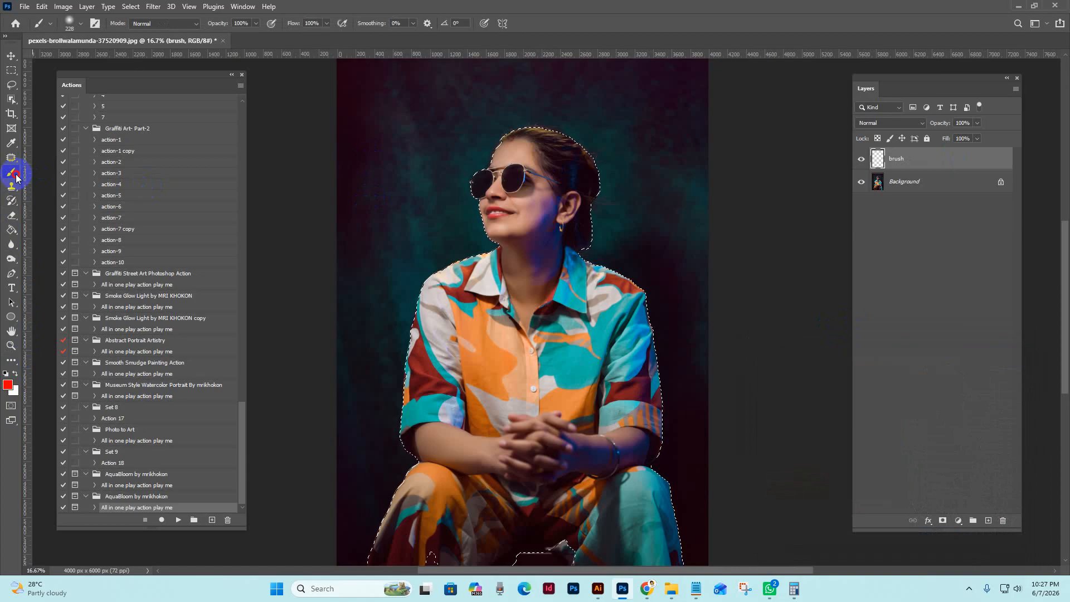
{"action": "right_click", "coordinate": [16, 174]}
{"action": "left_click", "coordinate": [50, 174]}
{"action": "left_click", "coordinate": [9, 384]}
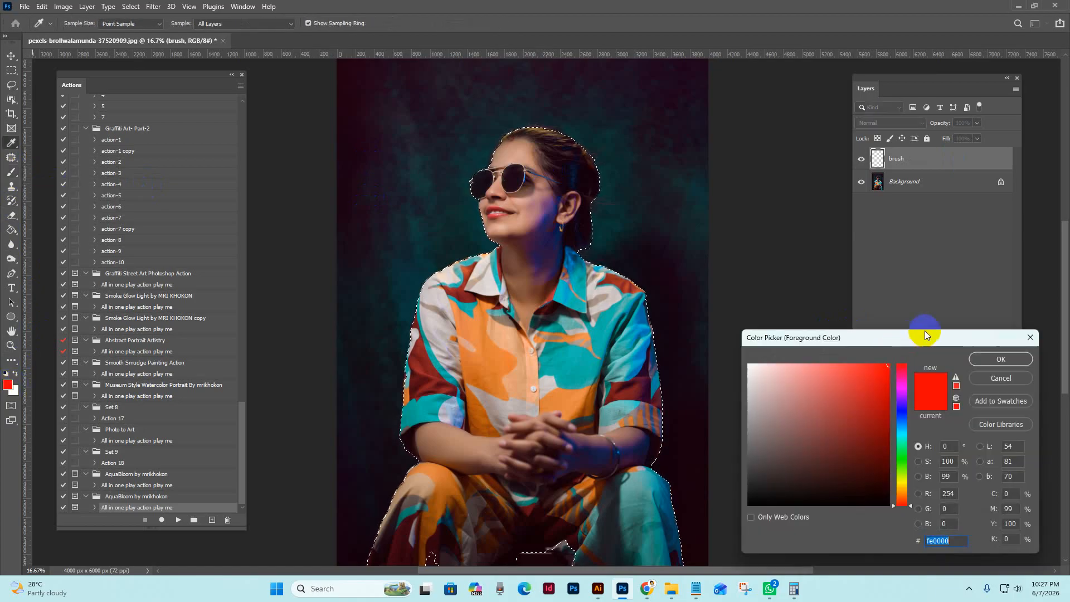
{"action": "left_click", "coordinate": [1001, 359]}
Paint the woman's head, neck, shoulders and upper chest solid red on the brush layer using a soft round brush of up to 600 px
{"action": "left_click", "coordinate": [81, 25]}
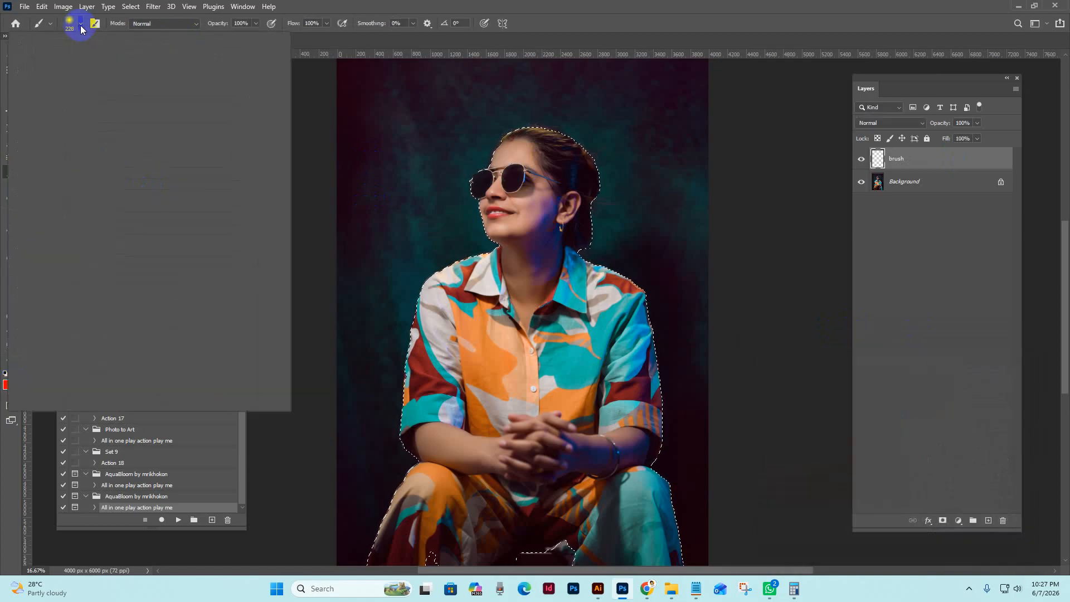
{"action": "left_click", "coordinate": [261, 157]}
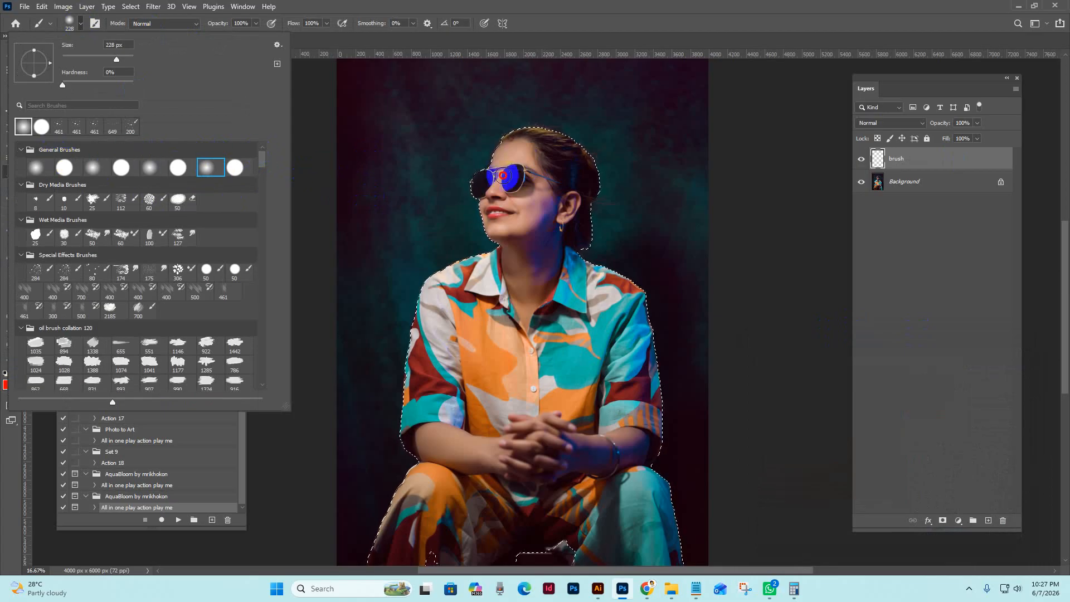
{"action": "left_click_drag", "start_coordinate": [503, 176], "coordinate": [544, 167]}
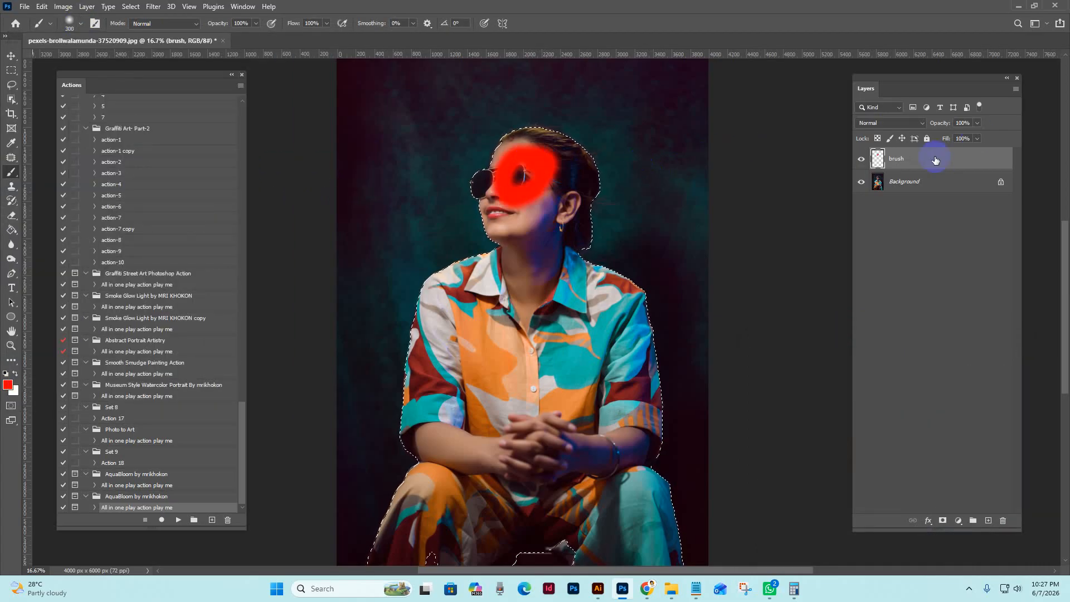
{"action": "key", "text": "bracketright"}
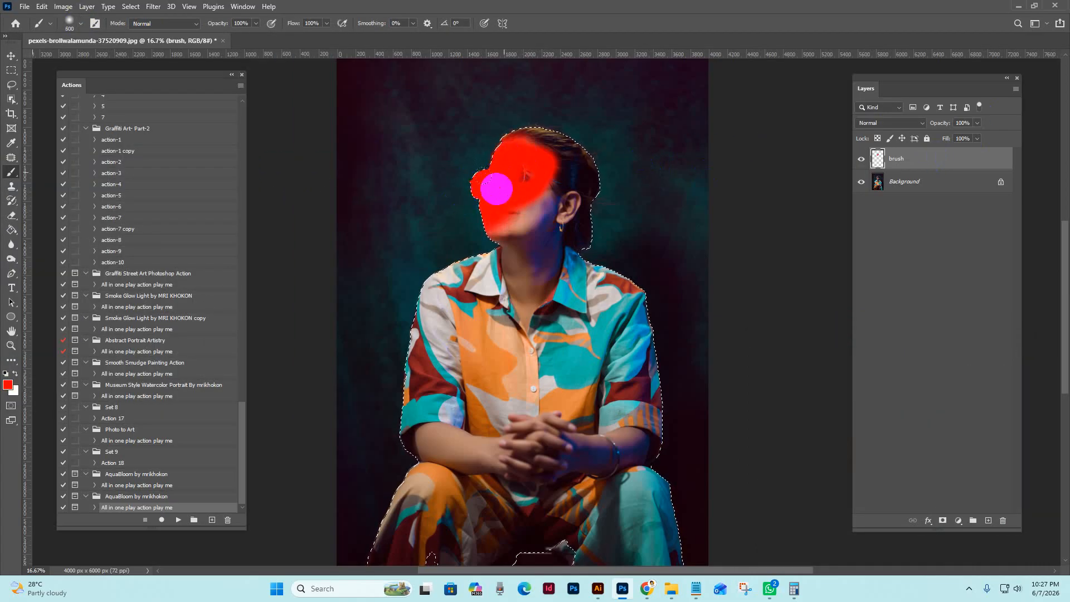
{"action": "mouse_move", "coordinate": [496, 188]}
{"action": "left_mouse_down"}
{"action": "mouse_move", "coordinate": [522, 332]}
{"action": "mouse_move", "coordinate": [521, 133]}
{"action": "mouse_move", "coordinate": [532, 164]}
{"action": "left_mouse_up"}
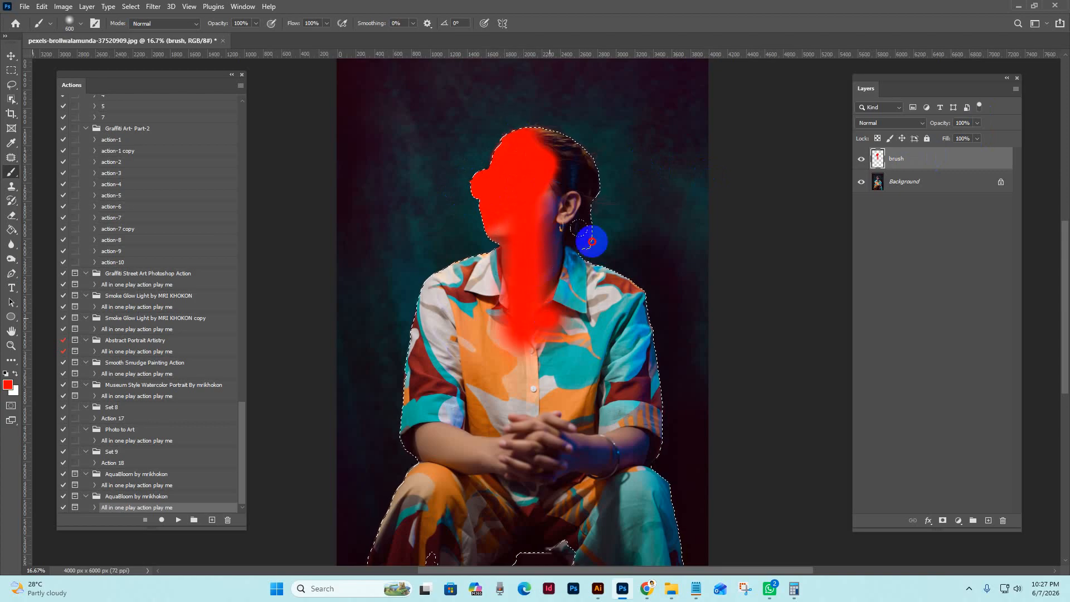
{"action": "mouse_move", "coordinate": [615, 254]}
{"action": "left_mouse_down"}
{"action": "mouse_move", "coordinate": [523, 312]}
{"action": "mouse_move", "coordinate": [469, 235]}
{"action": "left_mouse_up"}
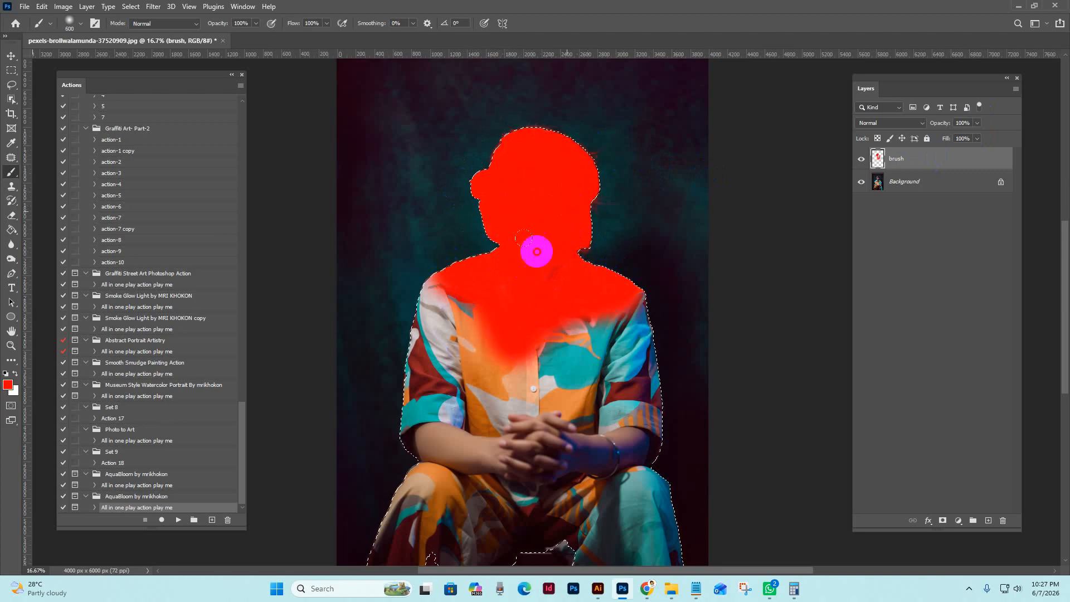
{"action": "mouse_move", "coordinate": [536, 251]}
{"action": "left_mouse_down"}
{"action": "mouse_move", "coordinate": [485, 312]}
{"action": "mouse_move", "coordinate": [459, 282]}
{"action": "mouse_move", "coordinate": [546, 332]}
{"action": "mouse_move", "coordinate": [565, 311]}
{"action": "mouse_move", "coordinate": [535, 352]}
{"action": "left_mouse_up"}
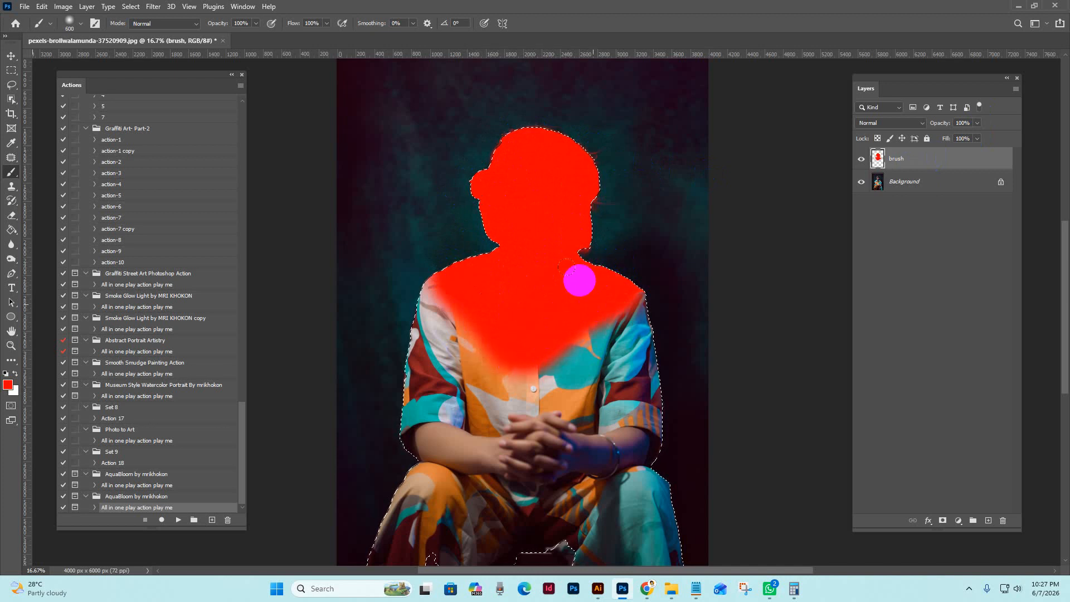
{"action": "mouse_move", "coordinate": [580, 280]}
{"action": "left_mouse_down"}
{"action": "mouse_move", "coordinate": [596, 295]}
{"action": "mouse_move", "coordinate": [627, 268]}
{"action": "mouse_move", "coordinate": [638, 296]}
{"action": "mouse_move", "coordinate": [634, 284]}
{"action": "mouse_move", "coordinate": [527, 265]}
{"action": "mouse_move", "coordinate": [456, 272]}
{"action": "left_mouse_up"}
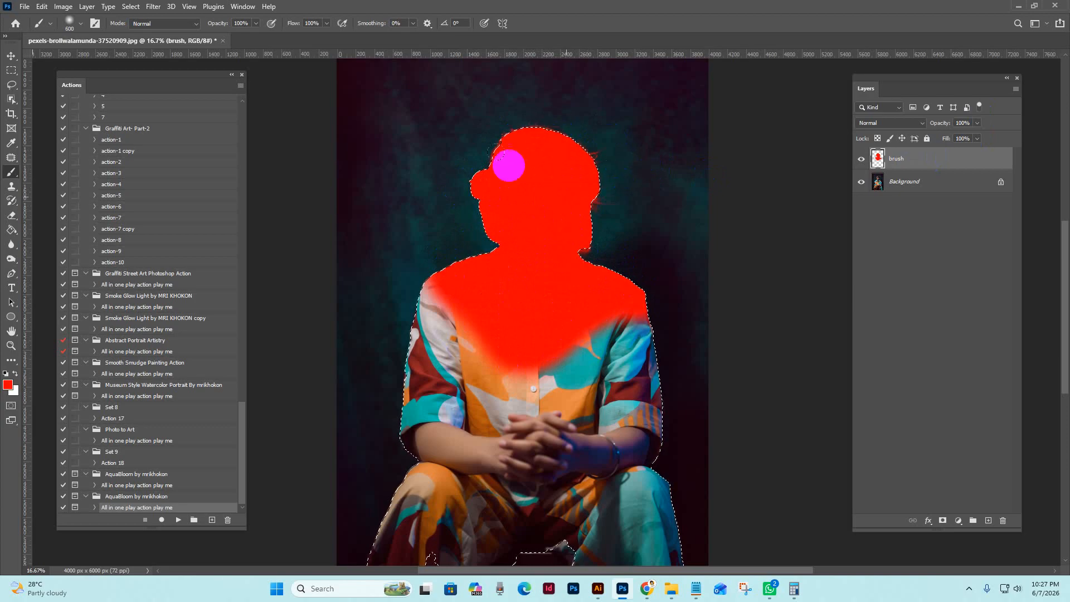
Deselect the woman, run the AquaBloom "All in one play action play me" action and dismiss its closing message
{"action": "left_click", "coordinate": [131, 6]}
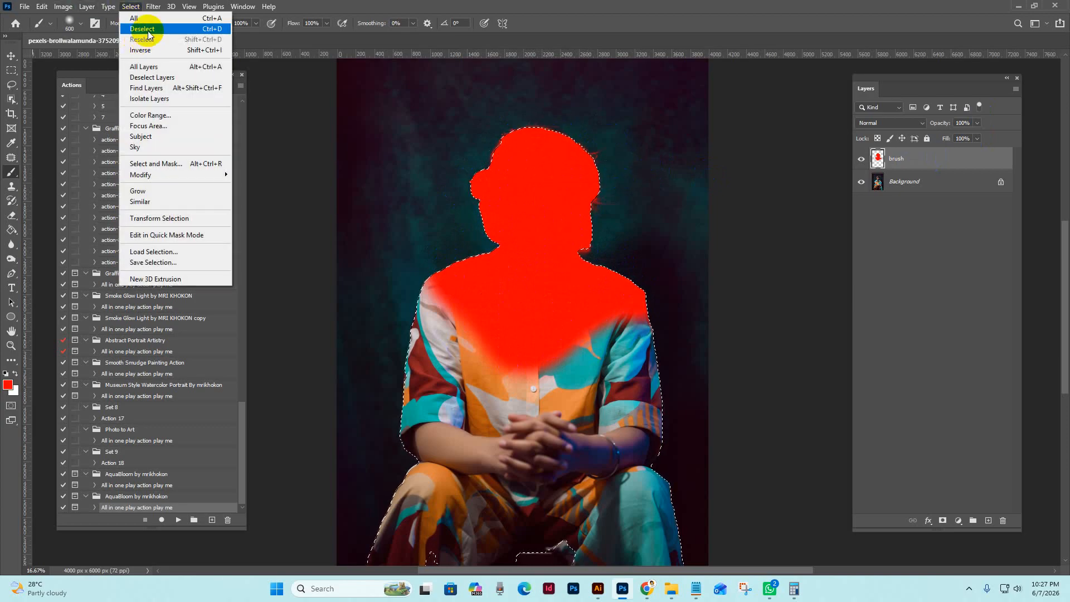
{"action": "left_click", "coordinate": [146, 30]}
{"action": "left_click", "coordinate": [11, 56]}
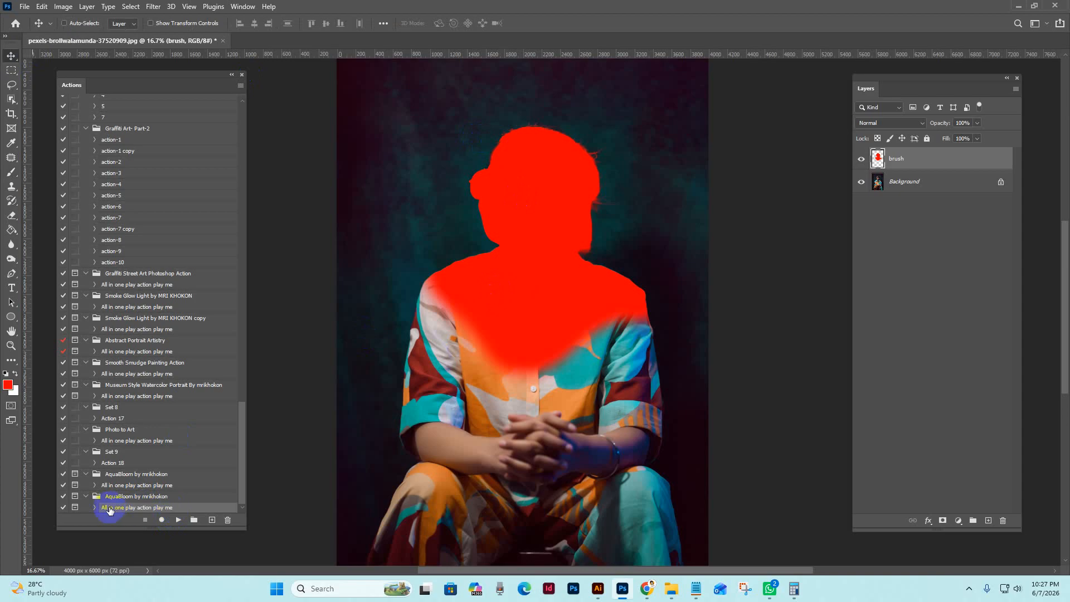
{"action": "left_click", "coordinate": [179, 520]}
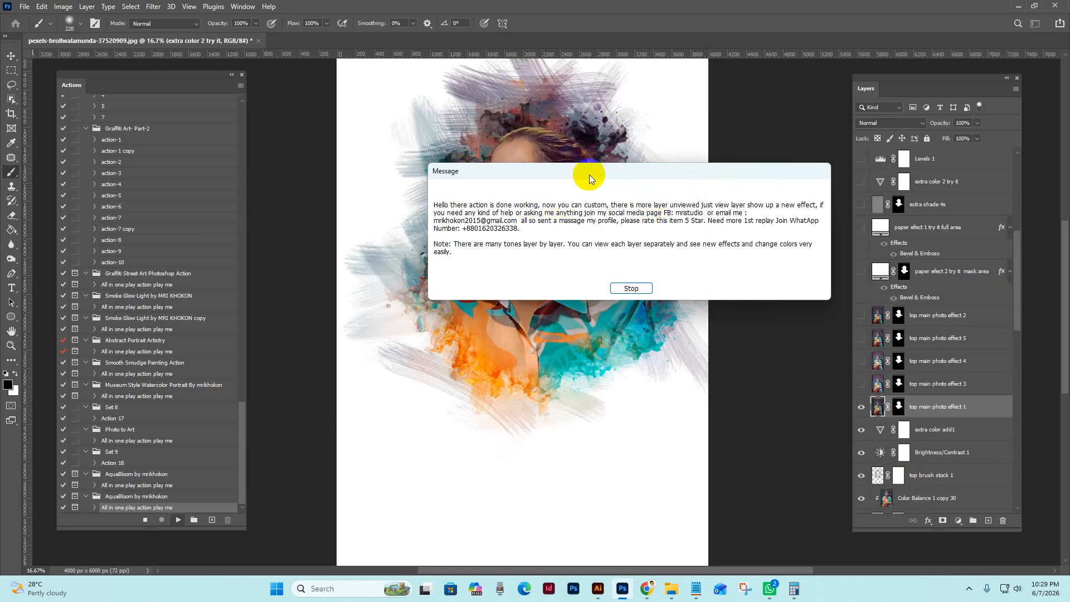
{"action": "left_click_drag", "start_coordinate": [599, 170], "coordinate": [650, 225]}
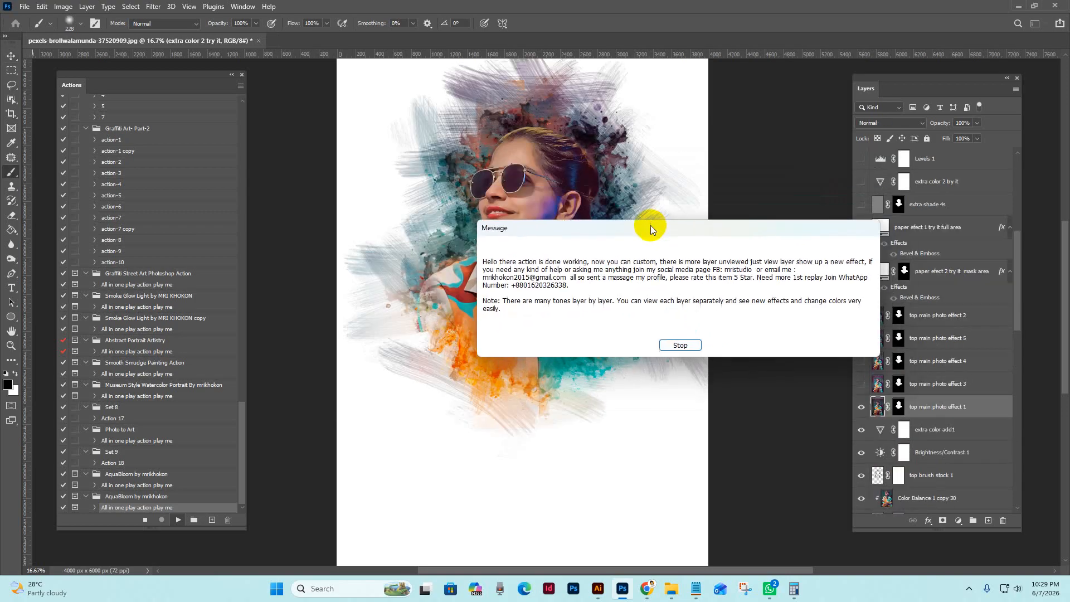
{"action": "left_click", "coordinate": [679, 345]}
Examine the painted detail of the face and sunglasses at up to 100% zoom, moving the Layers panel aside
{"action": "key", "text": "z"}
{"action": "left_click", "coordinate": [560, 198]}
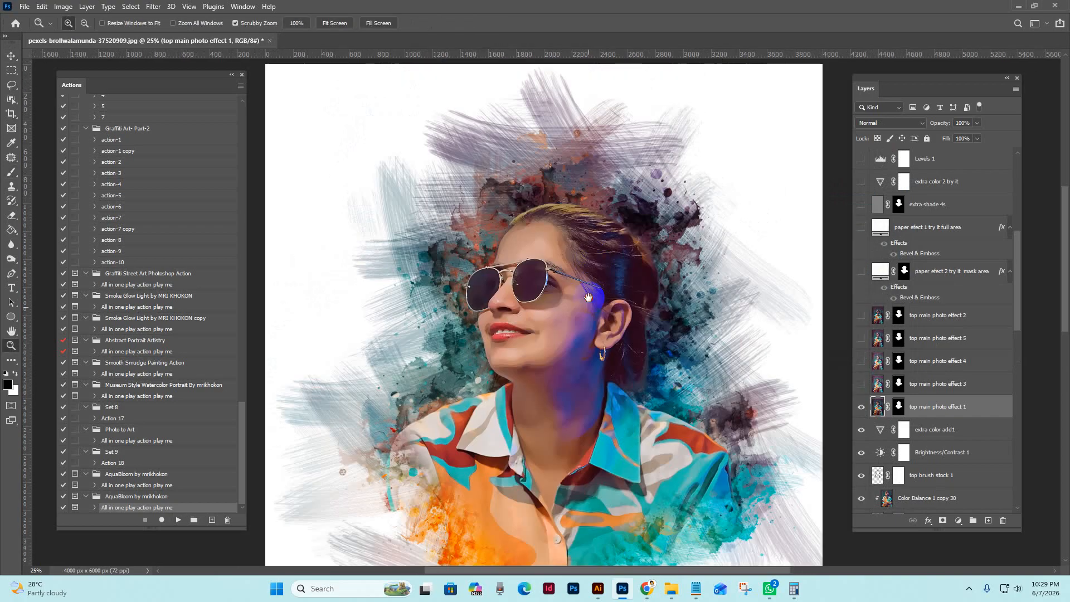
{"action": "left_click", "coordinate": [593, 255]}
{"action": "left_click", "coordinate": [575, 334]}
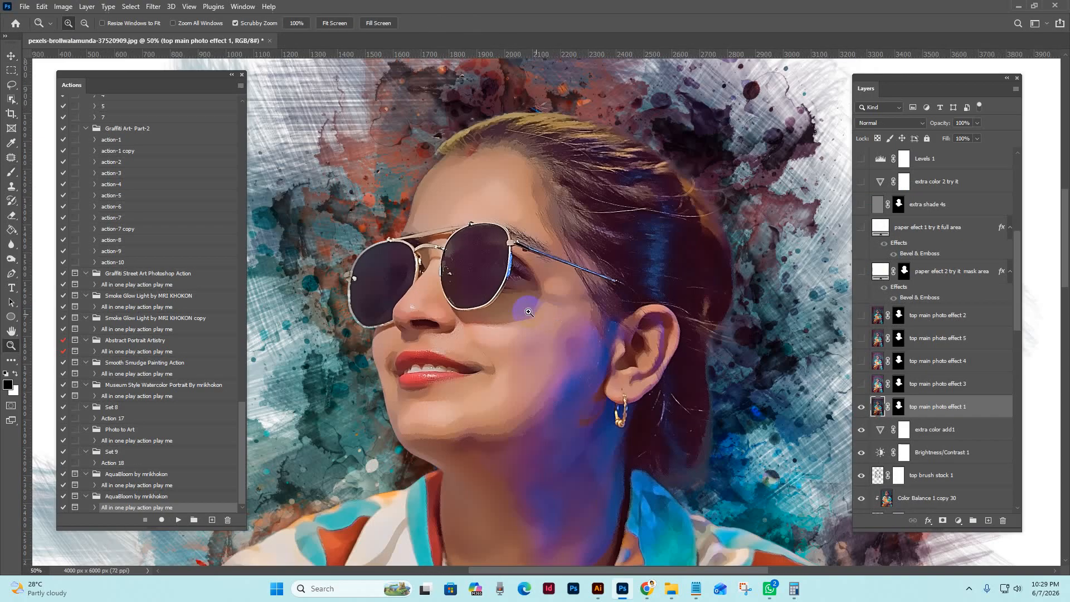
{"action": "left_click_drag", "start_coordinate": [948, 83], "coordinate": [979, 77]}
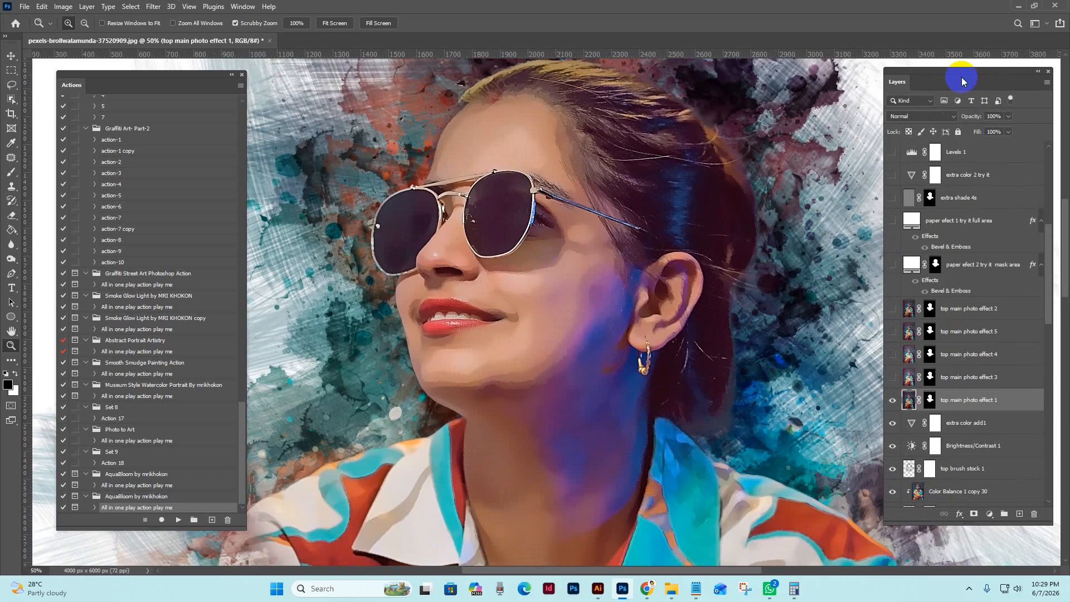
{"action": "left_click", "coordinate": [36, 570]}
{"action": "left_click", "coordinate": [581, 265]}
{"action": "left_click", "coordinate": [580, 265]}
{"action": "left_click", "coordinate": [501, 263]}
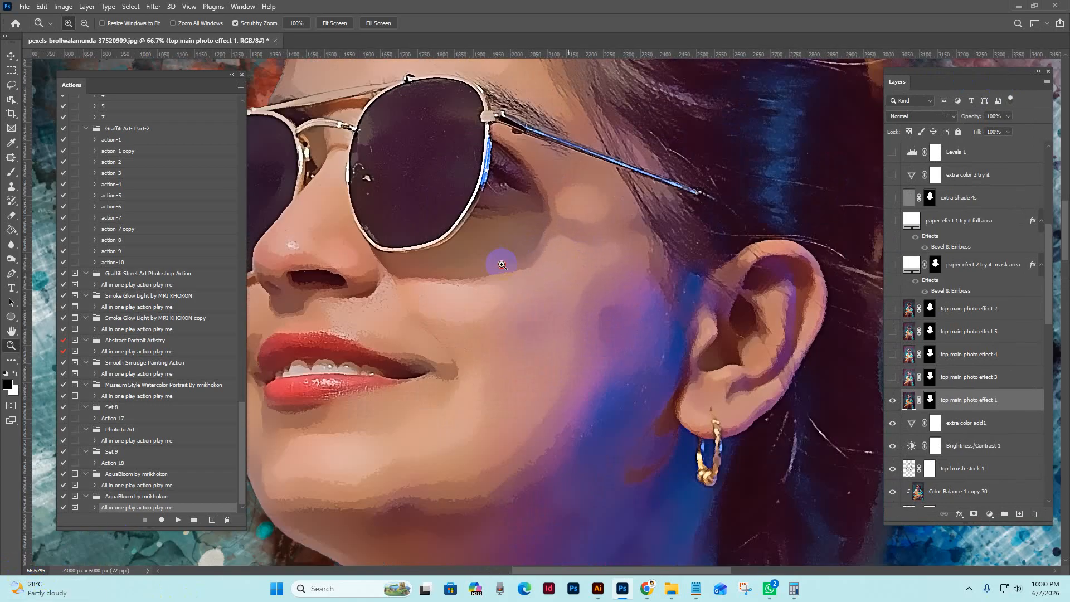
{"action": "left_click", "coordinate": [503, 265], "text": "alt"}
{"action": "left_click_drag", "start_coordinate": [508, 250], "coordinate": [658, 283]}
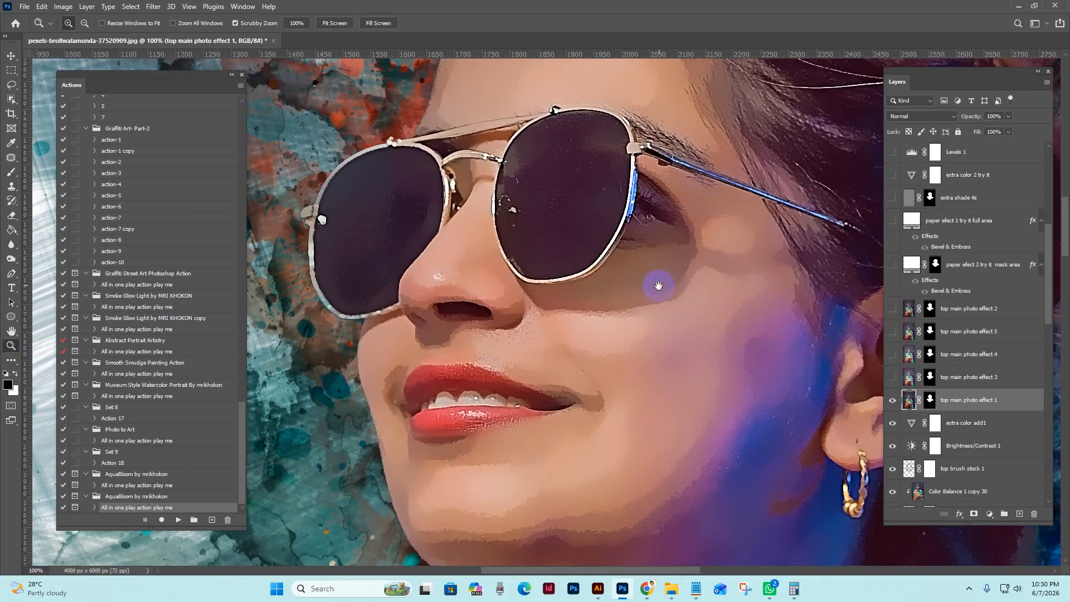
{"action": "left_click_drag", "start_coordinate": [592, 300], "coordinate": [675, 421]}
Examine the watercolor splashes and brush strokes around the woman's head and hair
{"action": "left_click", "coordinate": [773, 124], "text": "alt"}
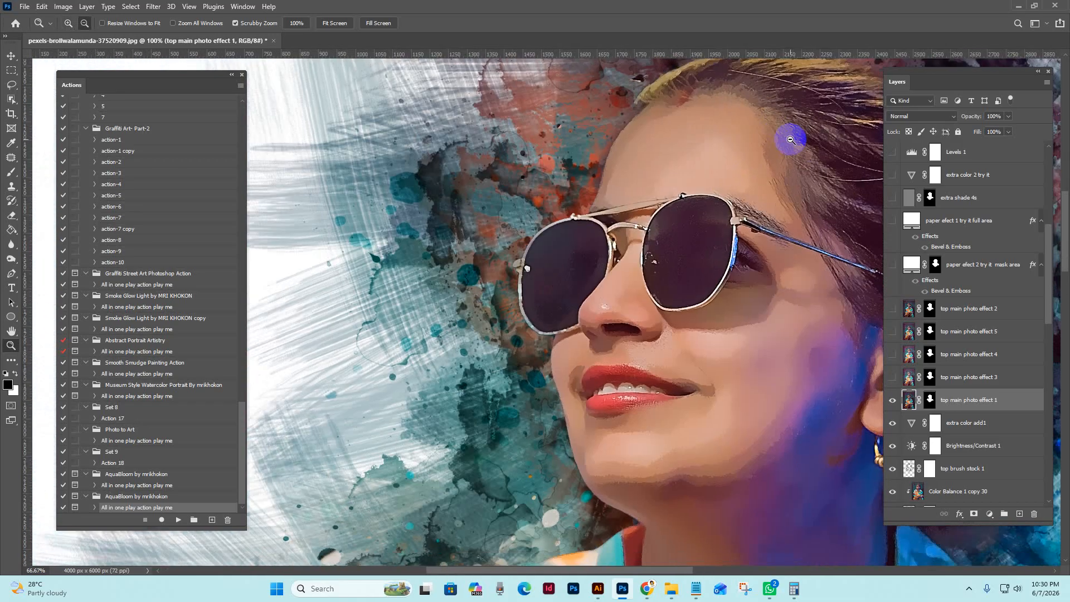
{"action": "left_click_drag", "start_coordinate": [793, 282], "coordinate": [658, 237]}
{"action": "left_click", "coordinate": [728, 311], "text": "alt"}
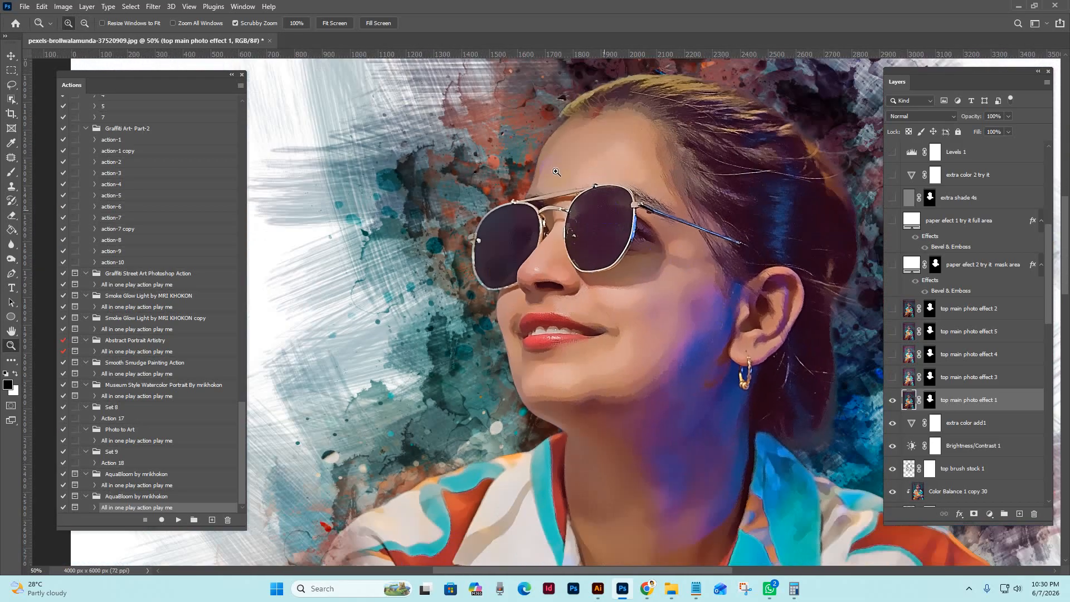
{"action": "left_click", "coordinate": [520, 139], "text": "alt"}
{"action": "left_click_drag", "start_coordinate": [775, 237], "coordinate": [776, 268]}
{"action": "left_click", "coordinate": [725, 335]}
{"action": "left_click_drag", "start_coordinate": [816, 215], "coordinate": [777, 443]}
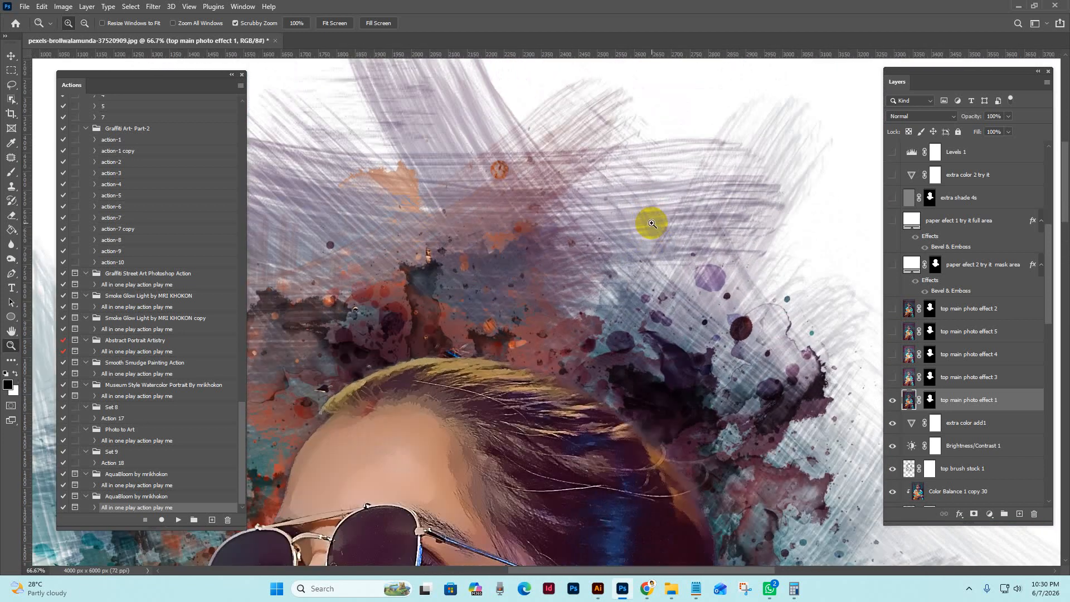
{"action": "mouse_move", "coordinate": [635, 336]}
{"action": "left_mouse_down"}
{"action": "mouse_move", "coordinate": [625, 347]}
{"action": "mouse_move", "coordinate": [676, 272]}
{"action": "left_mouse_up"}
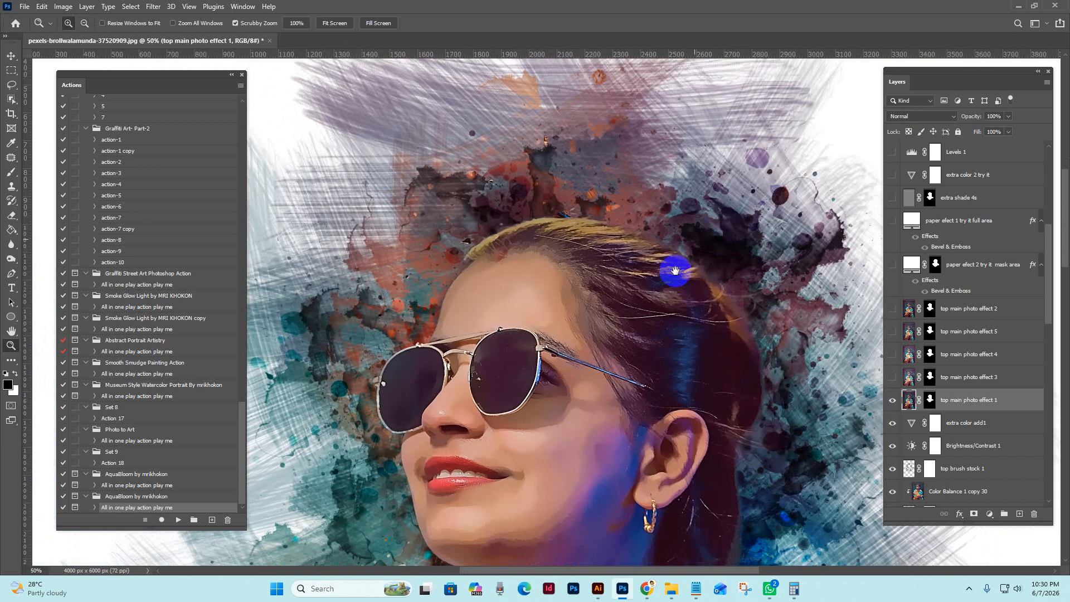
{"action": "left_click", "coordinate": [677, 274]}
{"action": "left_click", "coordinate": [735, 337], "text": "alt"}
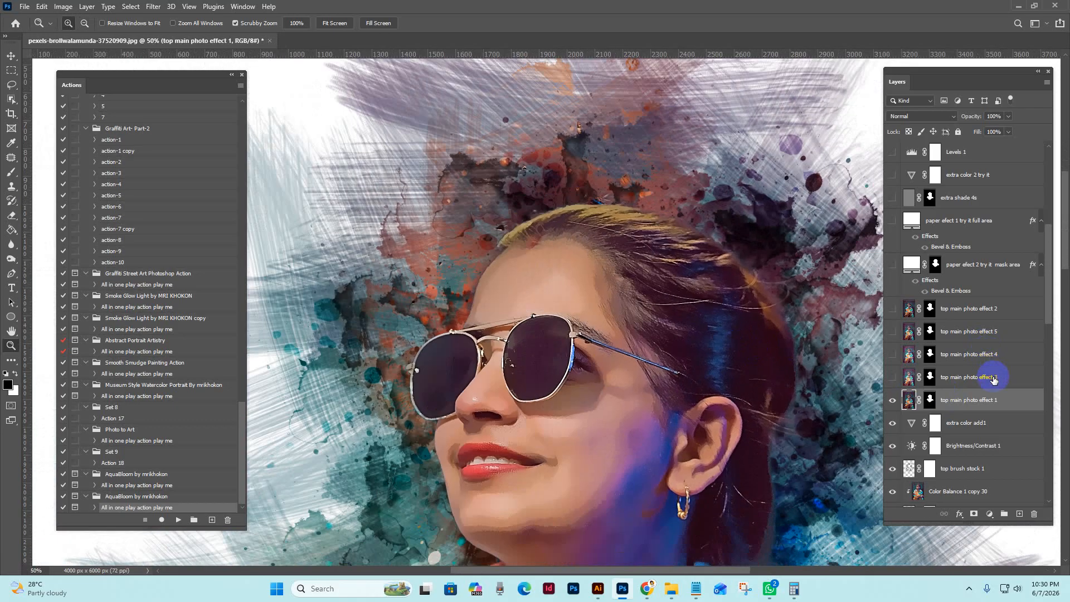
Hide and show the top main photo effect 1 layer twice to compare the whole artwork with and without it
{"action": "left_click", "coordinate": [994, 379]}
{"action": "left_click", "coordinate": [760, 362], "text": "alt"}
{"action": "left_click_drag", "start_coordinate": [682, 273], "coordinate": [586, 113]}
{"action": "left_click", "coordinate": [700, 287], "text": "alt"}
{"action": "left_click_drag", "start_coordinate": [700, 282], "coordinate": [692, 304]}
{"action": "scroll", "coordinate": [987, 373], "scroll_direction": "down", "scroll_amount": 1}
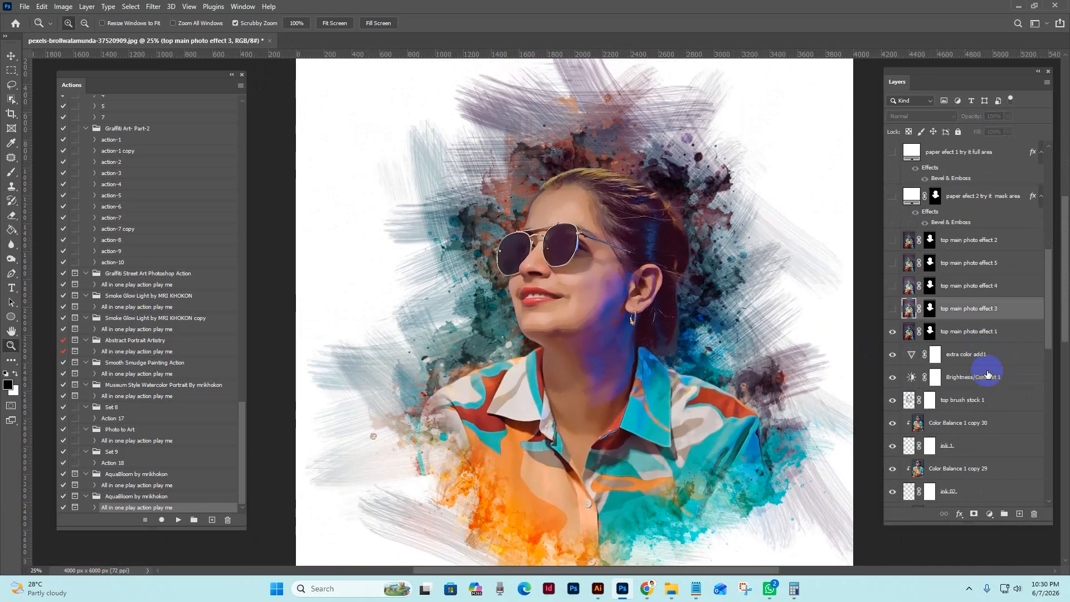
{"action": "scroll", "coordinate": [987, 373], "scroll_direction": "down", "scroll_amount": 1}
{"action": "left_click", "coordinate": [970, 285]}
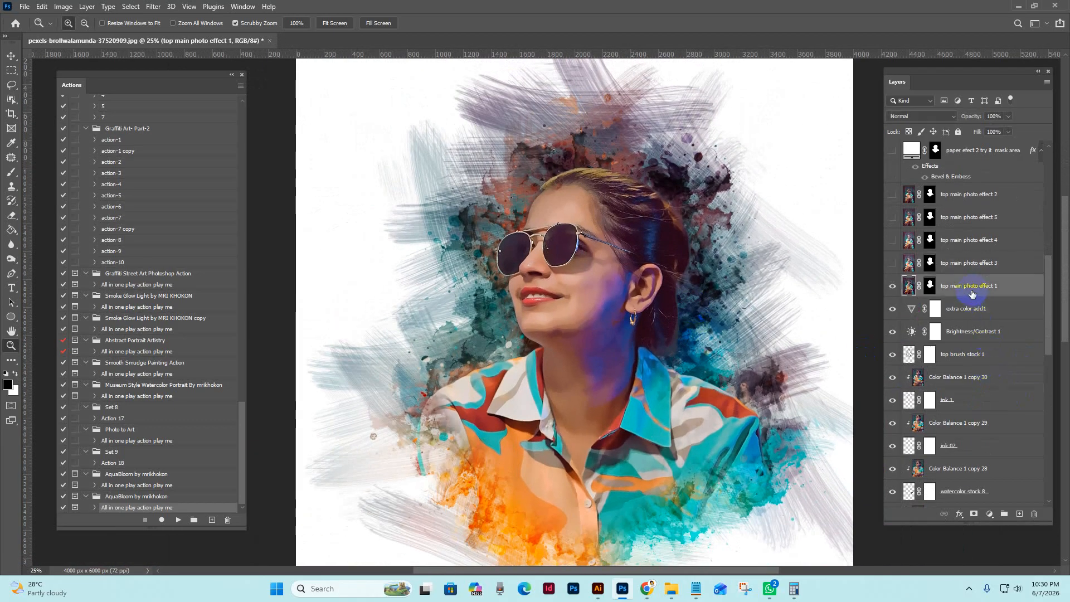
{"action": "left_click", "coordinate": [892, 287]}
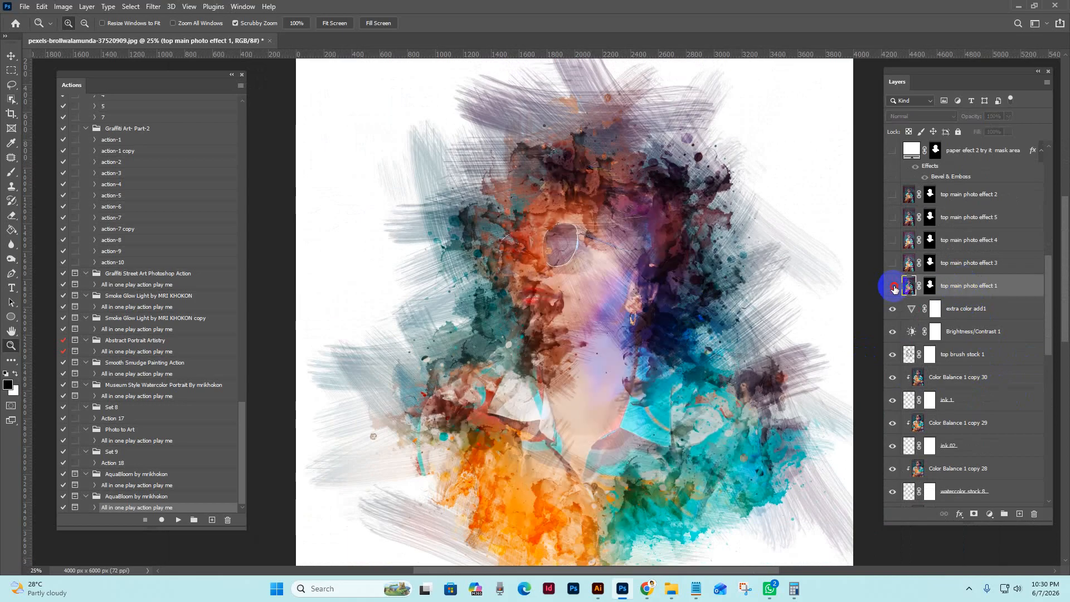
{"action": "left_click", "coordinate": [893, 287]}
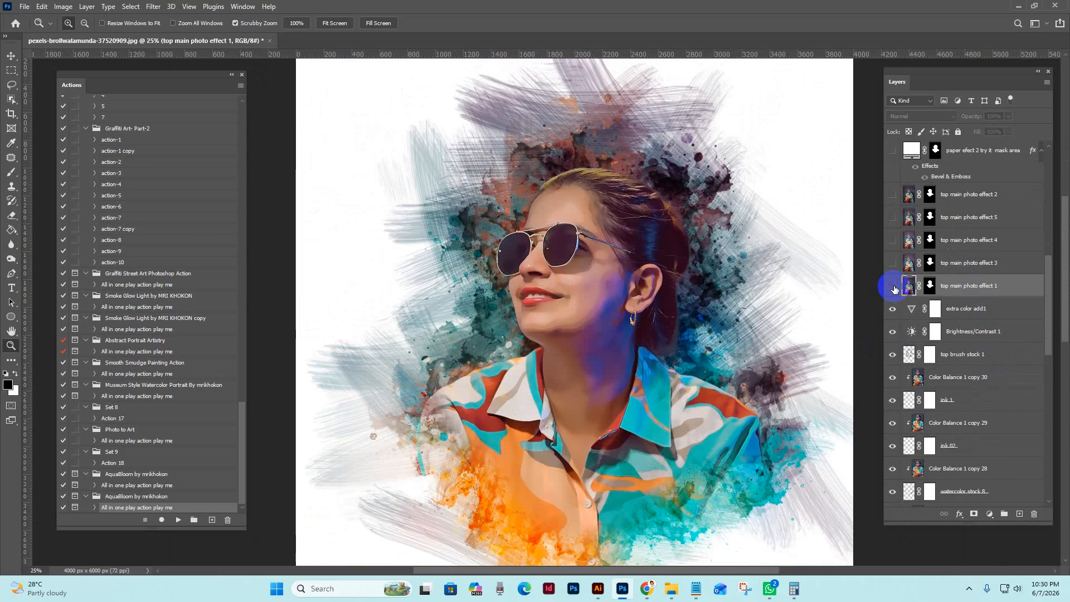
{"action": "left_click", "coordinate": [893, 287]}
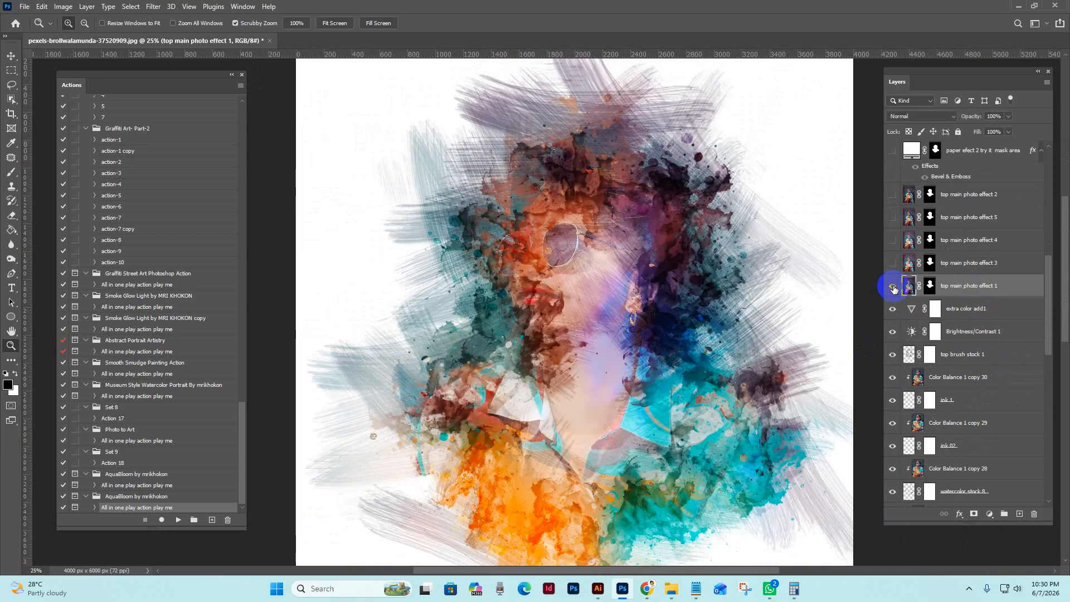
{"action": "left_click", "coordinate": [893, 287]}
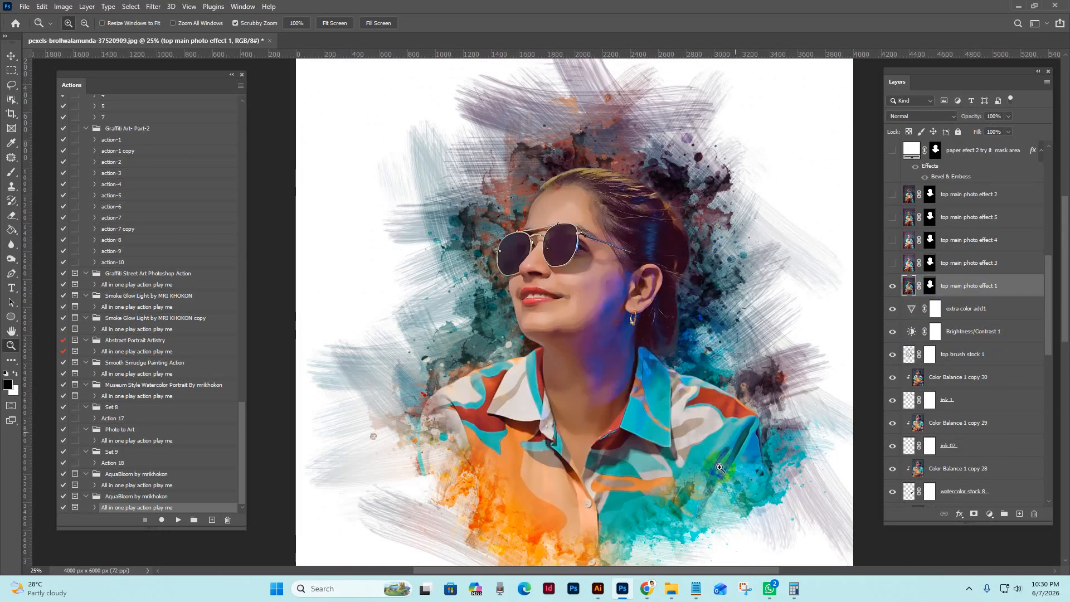
Paint black on the top main photo effect 1 layer mask across the lower shirt to expose the watercolor splashes beneath
{"action": "scroll", "coordinate": [625, 415], "scroll_direction": "down", "scroll_amount": 2}
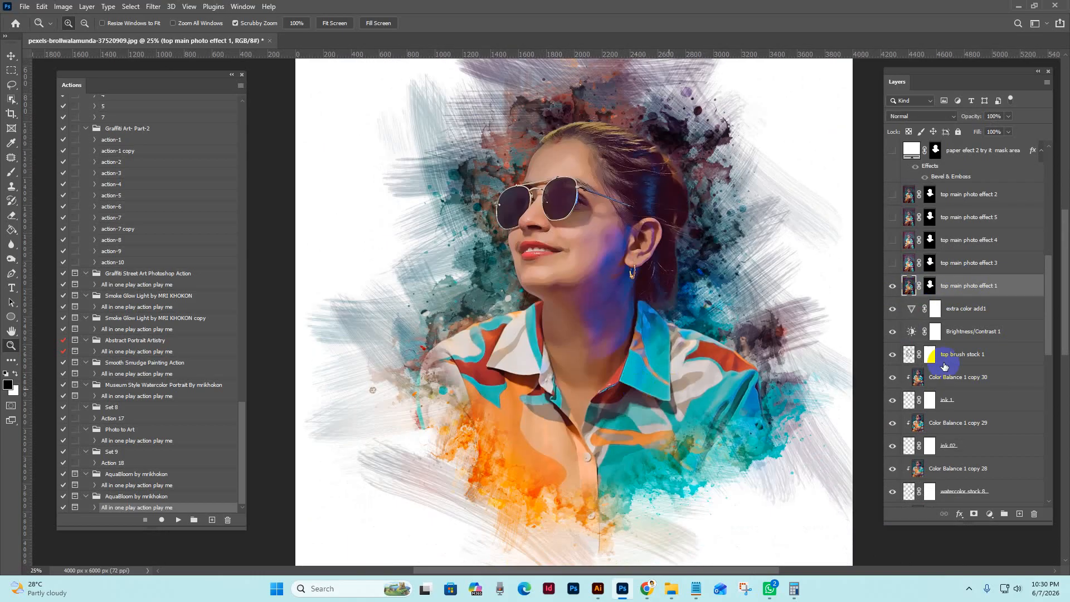
{"action": "left_click", "coordinate": [930, 286]}
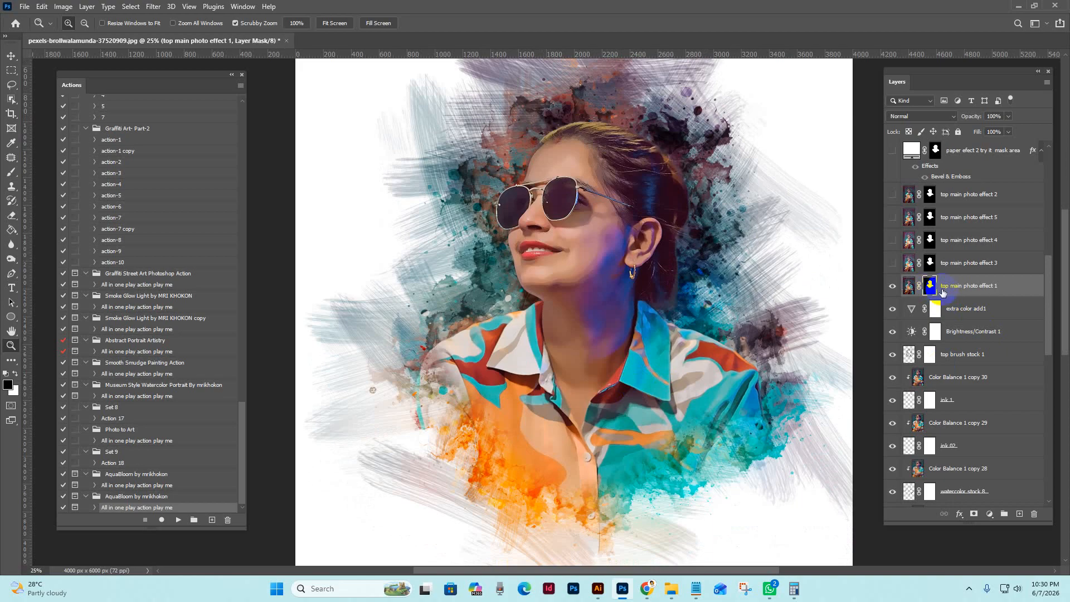
{"action": "left_click", "coordinate": [12, 173]}
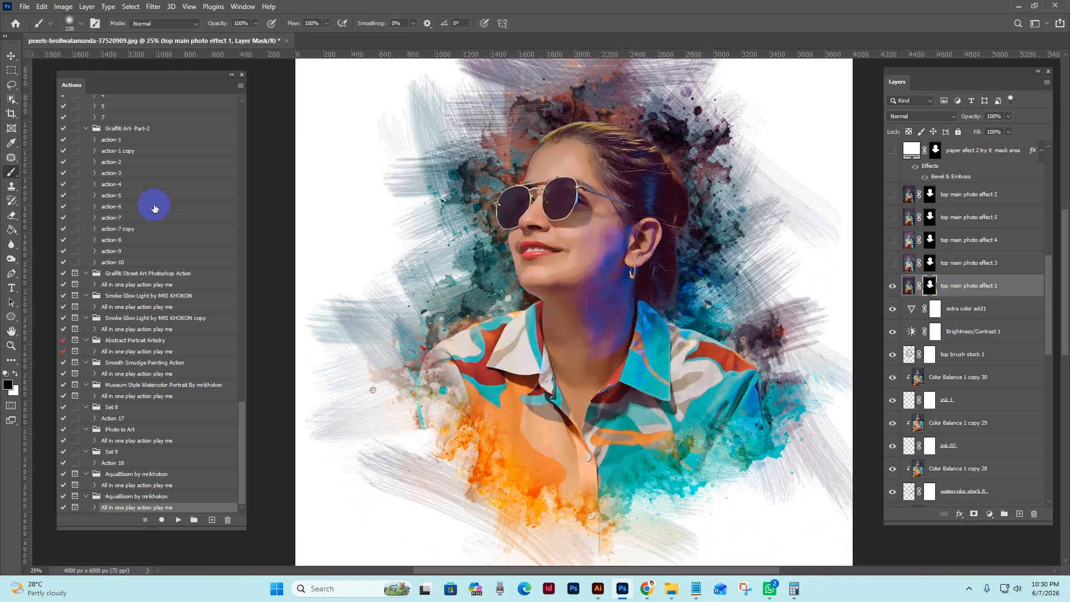
{"action": "mouse_move", "coordinate": [517, 445]}
{"action": "left_mouse_down"}
{"action": "mouse_move", "coordinate": [508, 459]}
{"action": "mouse_move", "coordinate": [526, 490]}
{"action": "mouse_move", "coordinate": [546, 472]}
{"action": "mouse_move", "coordinate": [543, 454]}
{"action": "mouse_move", "coordinate": [505, 440]}
{"action": "left_mouse_up"}
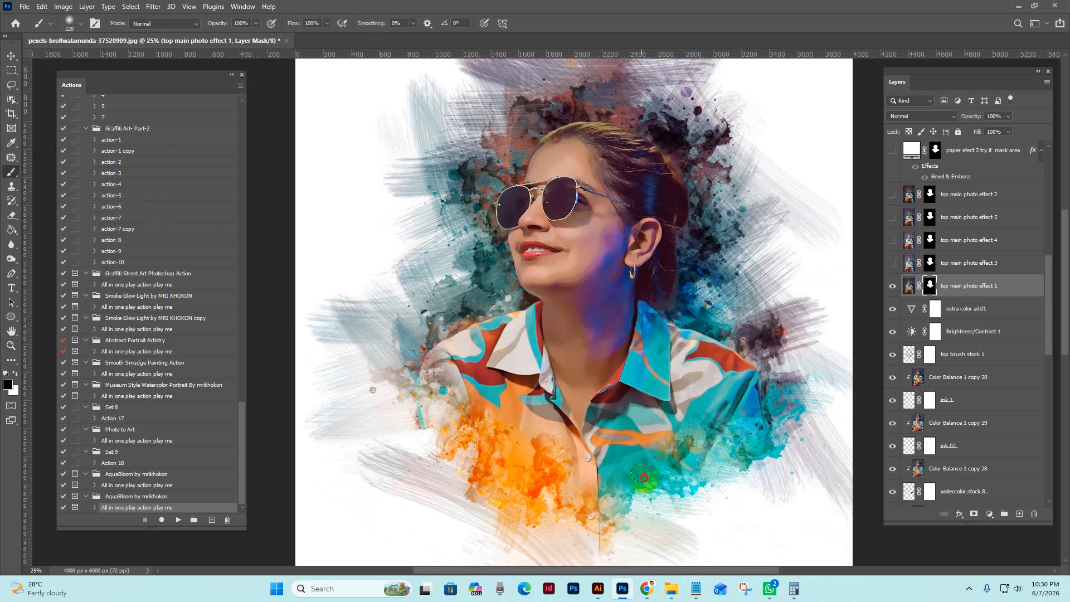
{"action": "mouse_move", "coordinate": [623, 461]}
{"action": "left_mouse_down"}
{"action": "mouse_move", "coordinate": [712, 453]}
{"action": "mouse_move", "coordinate": [760, 392]}
{"action": "mouse_move", "coordinate": [709, 427]}
{"action": "mouse_move", "coordinate": [718, 433]}
{"action": "left_mouse_up"}
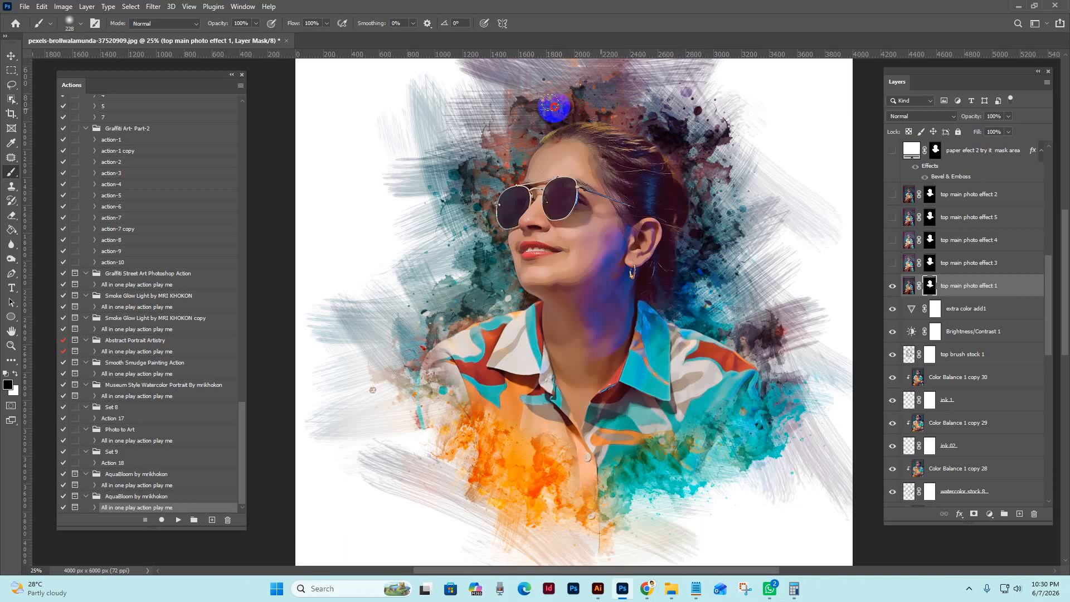
Hide the top main photo effect 1 layer and preview top main photo effect 3 and effect 4 one at a time
{"action": "left_click", "coordinate": [892, 286]}
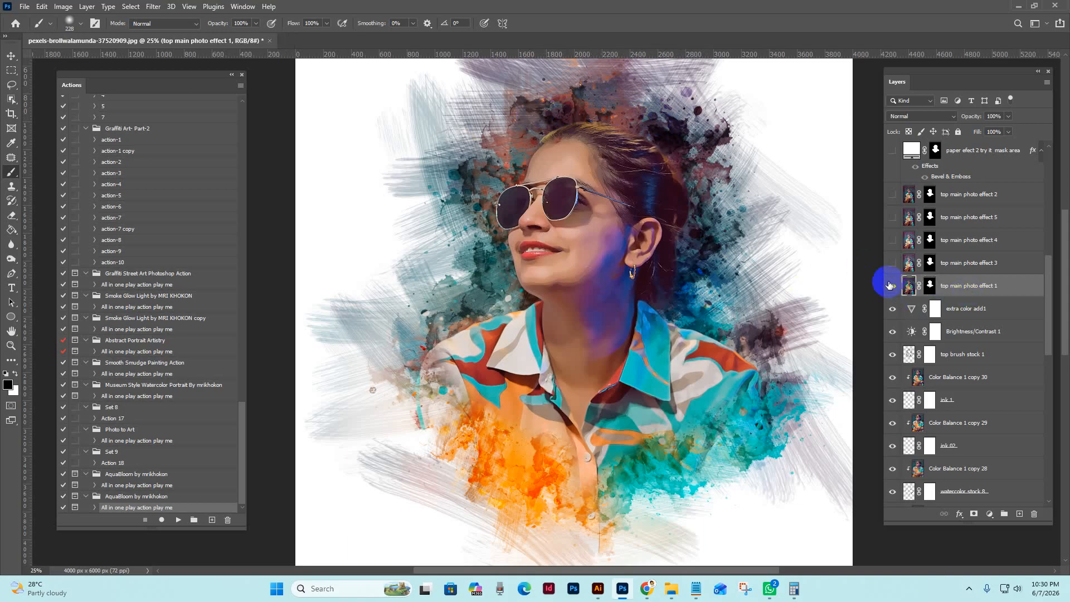
{"action": "left_click", "coordinate": [892, 263]}
{"action": "left_click", "coordinate": [891, 265]}
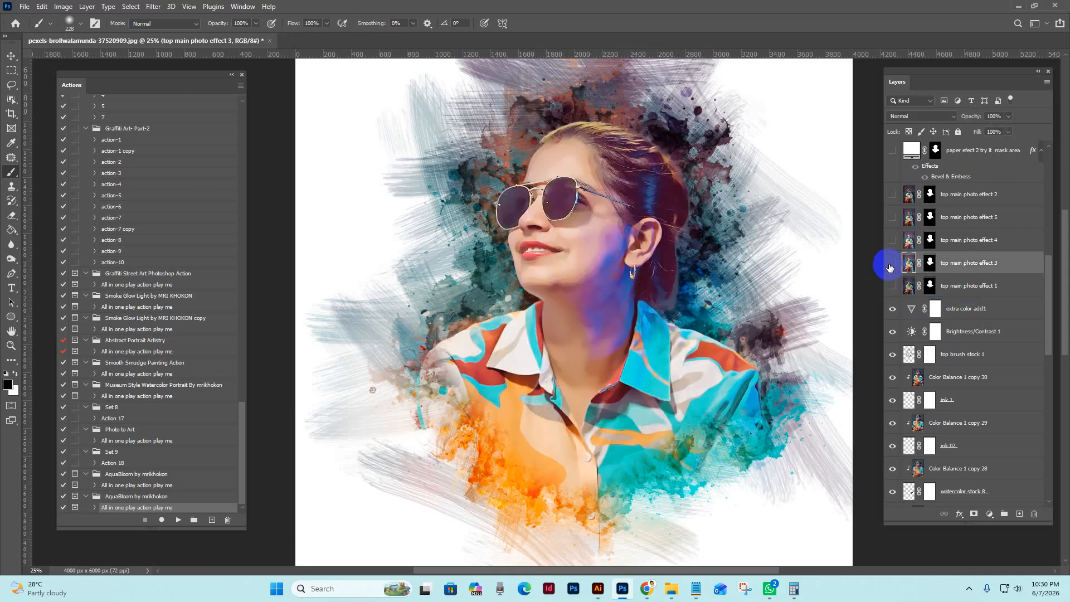
{"action": "left_click", "coordinate": [891, 264]}
{"action": "left_click", "coordinate": [892, 240]}
{"action": "left_click", "coordinate": [891, 240]}
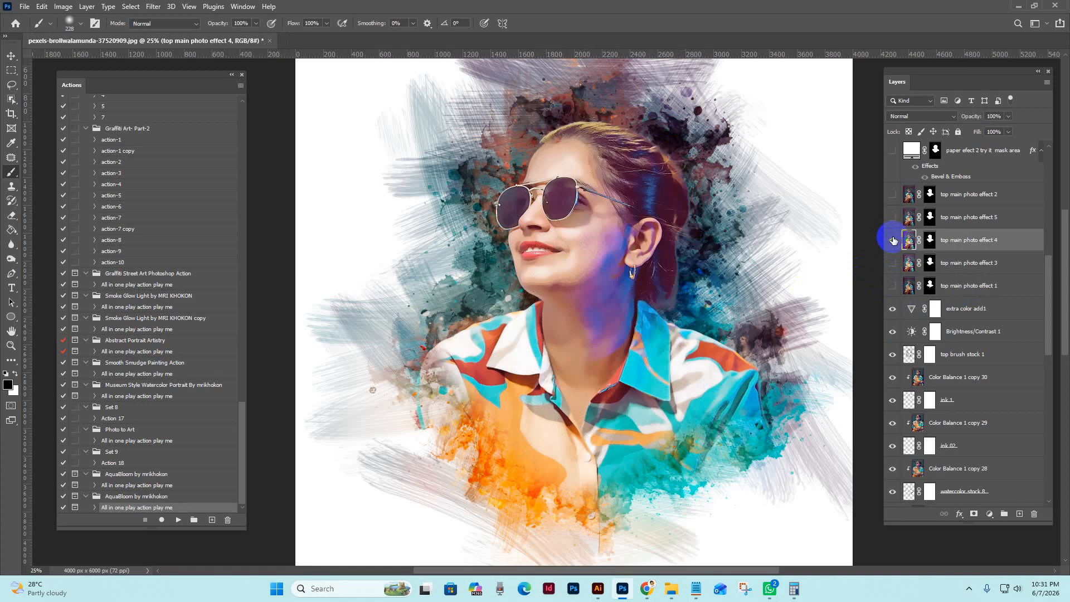
{"action": "left_click", "coordinate": [897, 239]}
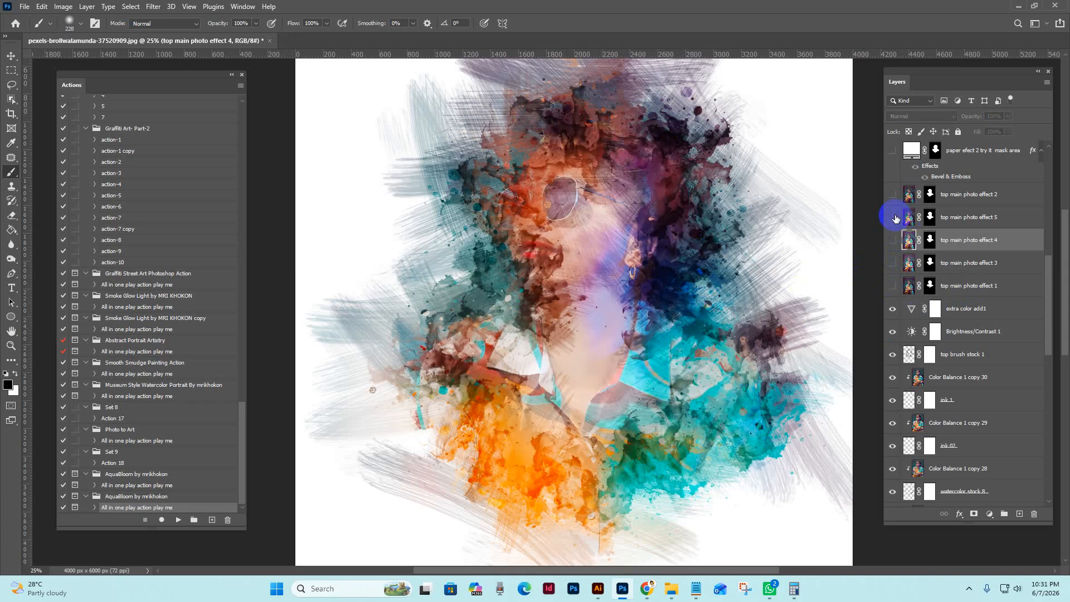
Preview top main photo effect 5 briefly, hide it and show the top main photo effect 2 layer instead
{"action": "left_click", "coordinate": [896, 219]}
{"action": "left_click", "coordinate": [891, 219]}
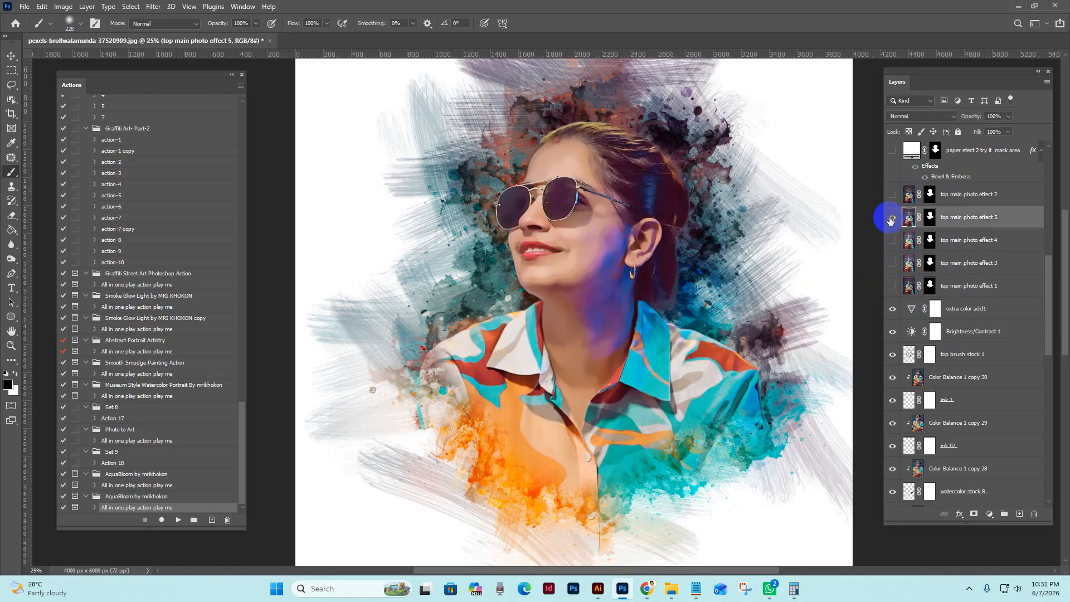
{"action": "left_click", "coordinate": [891, 219]}
{"action": "left_click", "coordinate": [894, 195]}
{"action": "left_click", "coordinate": [887, 196]}
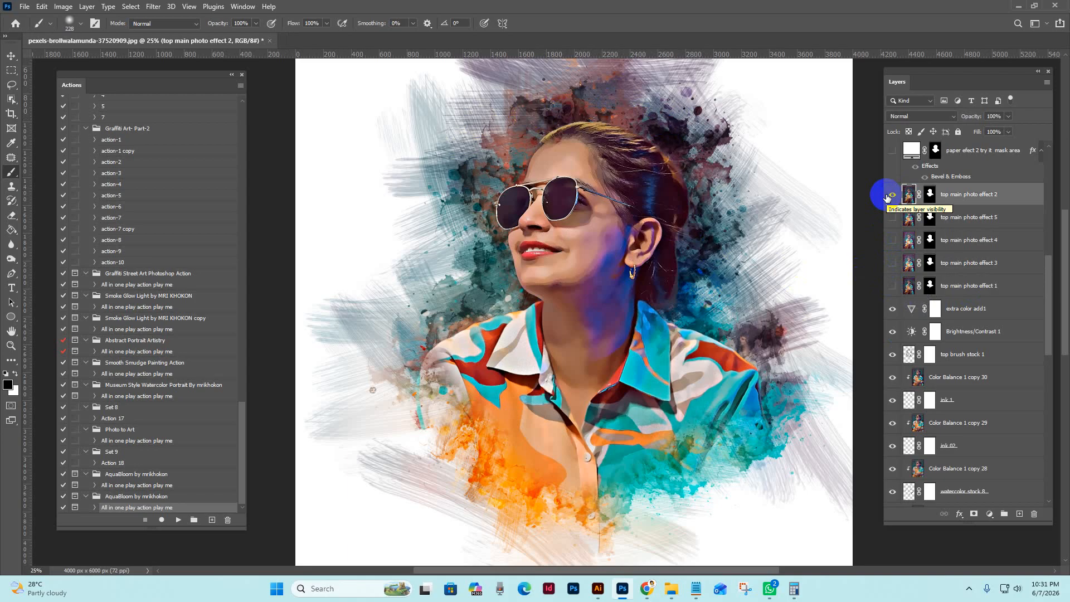
{"action": "left_click", "coordinate": [894, 194]}
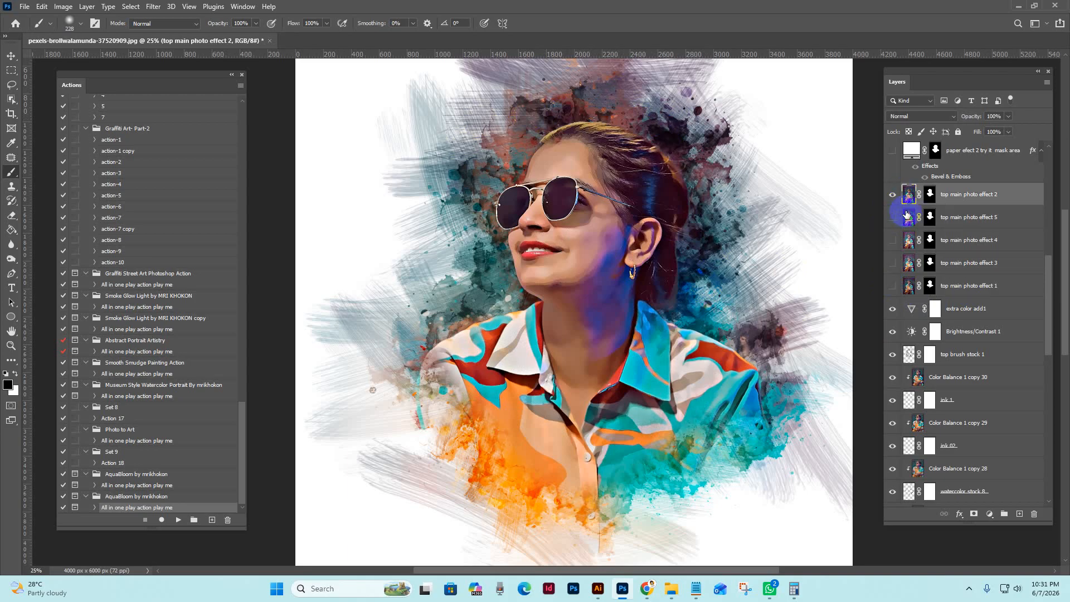
{"action": "left_click", "coordinate": [891, 197]}
{"action": "left_click", "coordinate": [891, 197]}
Examine the face with top main photo effect 2 at 33.3% zoom and select that layer's mask
{"action": "key", "text": "z"}
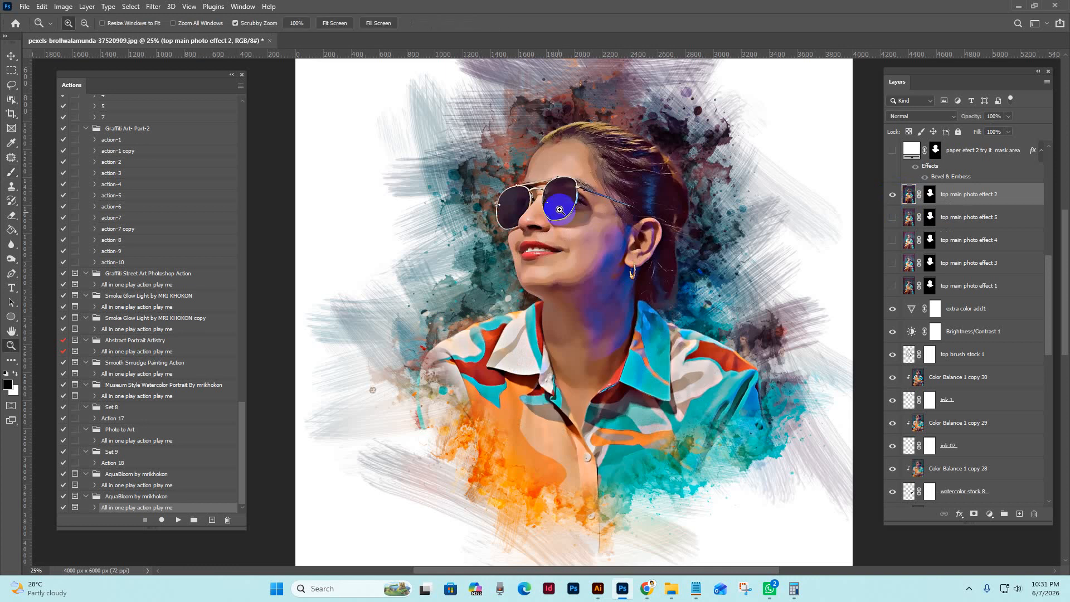
{"action": "left_click", "coordinate": [581, 202]}
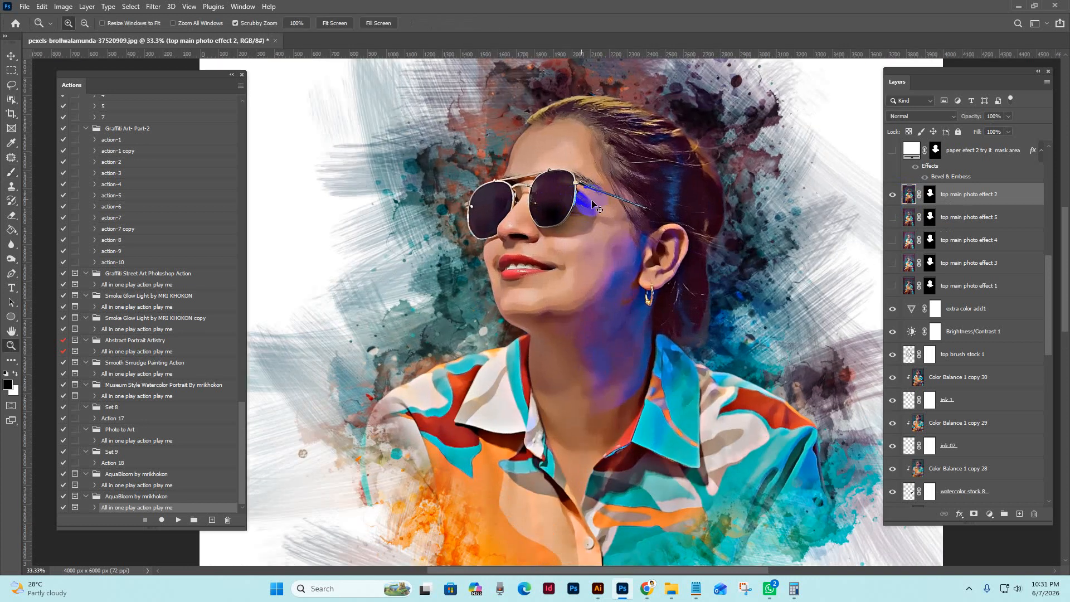
{"action": "left_click", "coordinate": [928, 171]}
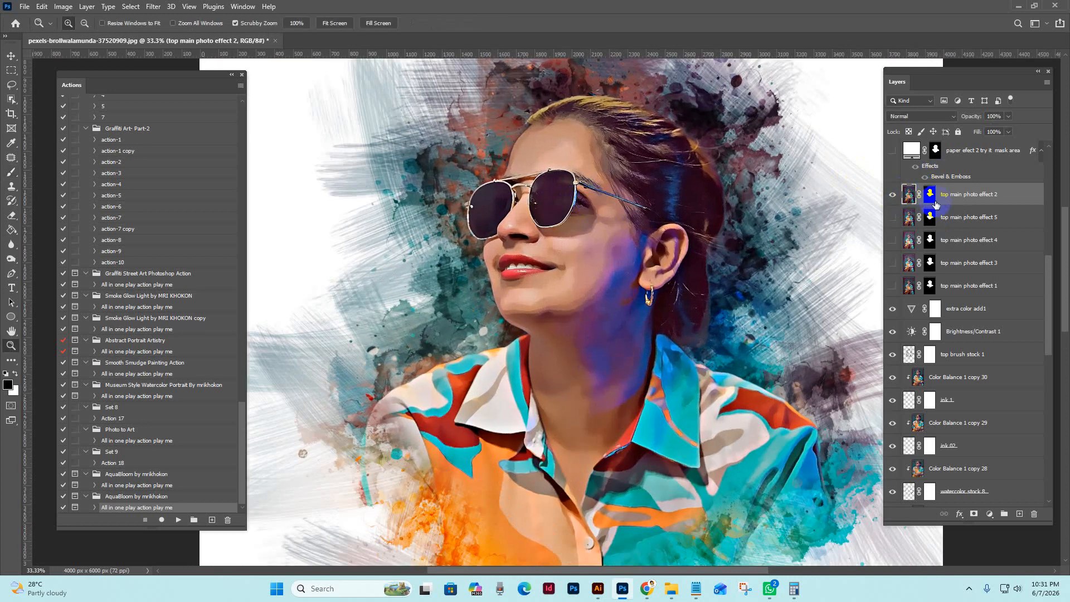
{"action": "left_click", "coordinate": [931, 194]}
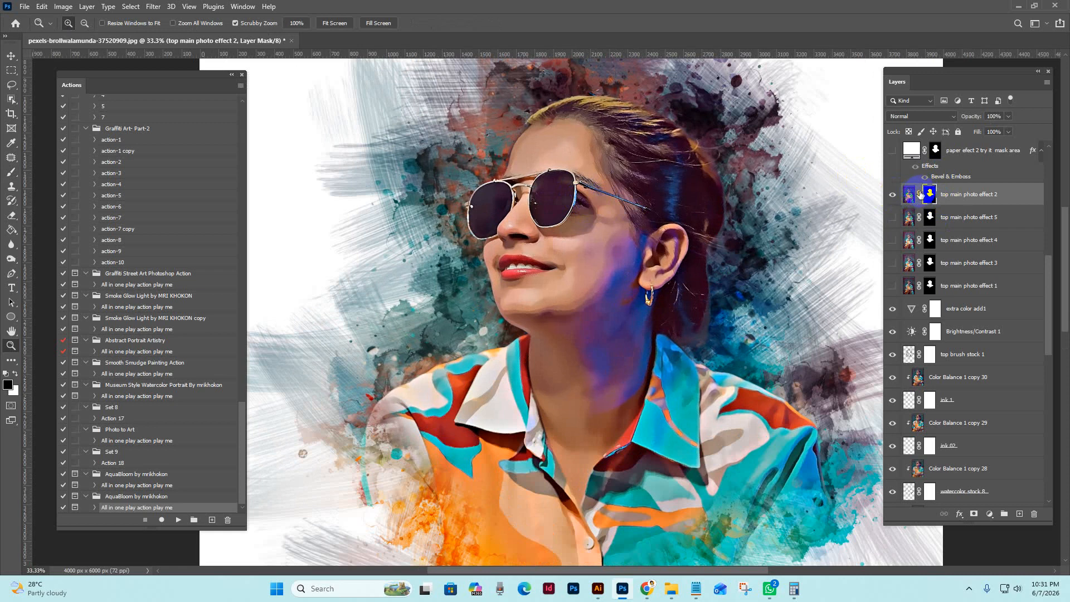
Preview the "paper efect 2 try it mask area" layer on the face at 50% zoom and hide it again
{"action": "scroll", "coordinate": [974, 245], "scroll_direction": "up", "scroll_amount": 3}
{"action": "left_click", "coordinate": [972, 265]}
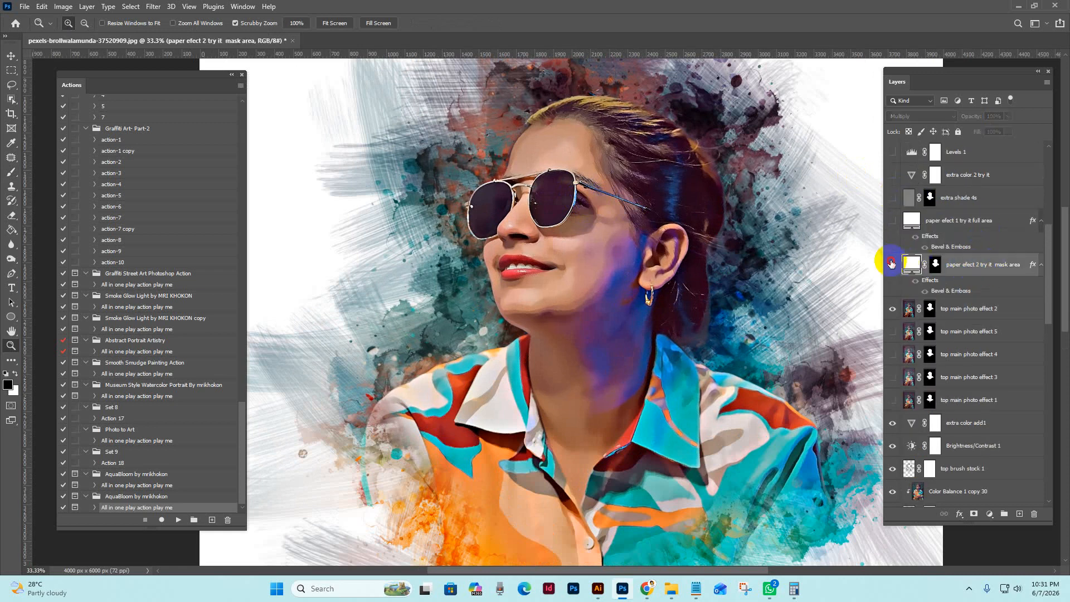
{"action": "key", "text": "ctrl+plus"}
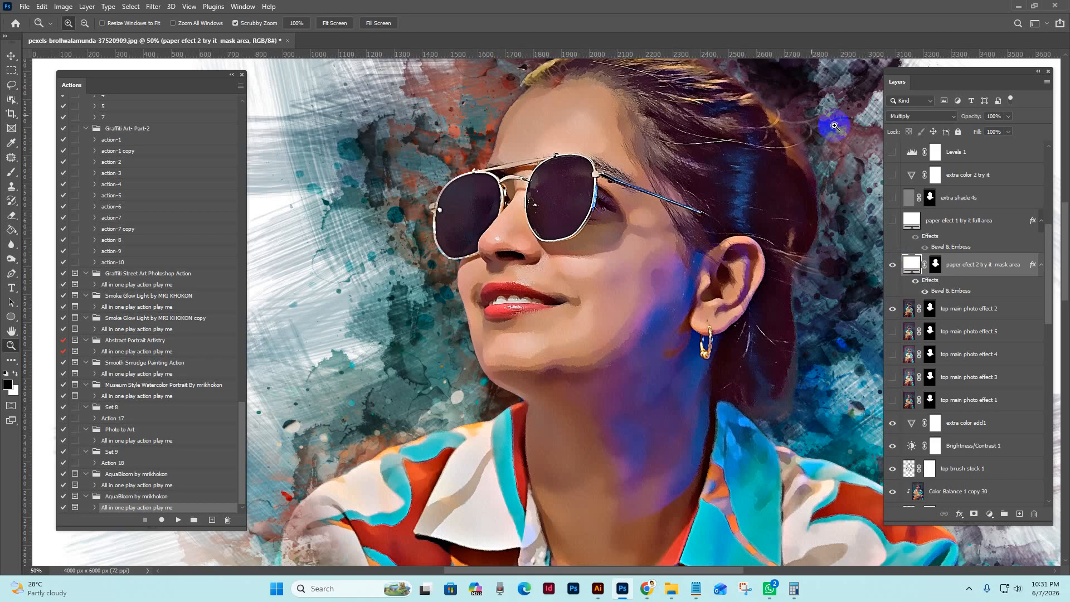
{"action": "left_click", "coordinate": [892, 264]}
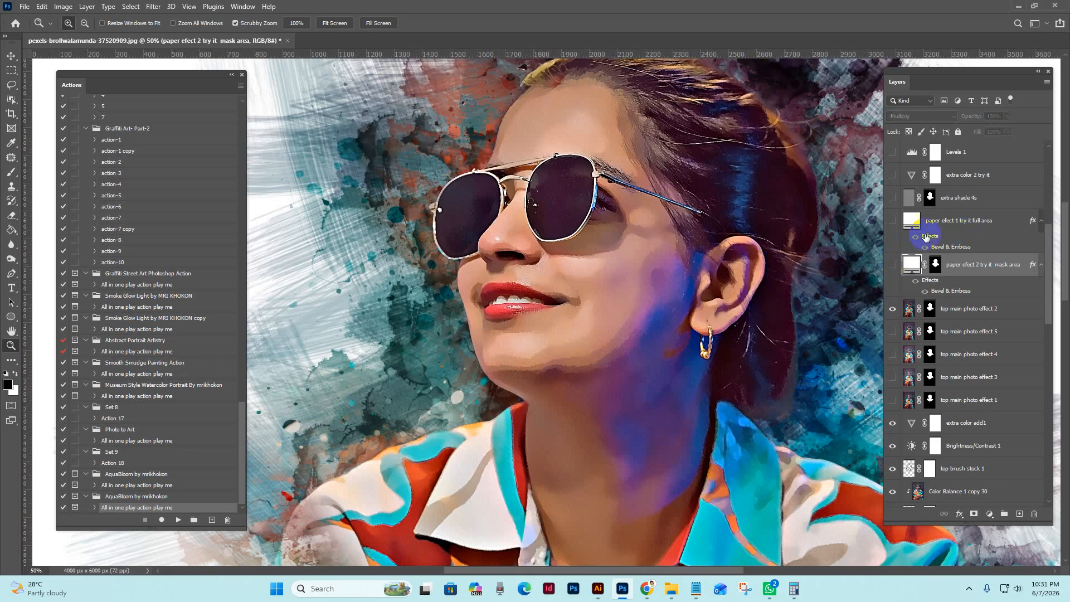
Preview the "paper efect 1 try it full area" layer and examine its paper texture on the blank background at up to 200% zoom
{"action": "left_click", "coordinate": [901, 222]}
{"action": "mouse_move", "coordinate": [413, 195]}
{"action": "left_mouse_down"}
{"action": "mouse_move", "coordinate": [512, 193]}
{"action": "mouse_move", "coordinate": [586, 228]}
{"action": "left_mouse_up"}
{"action": "left_click_drag", "start_coordinate": [423, 236], "coordinate": [633, 246]}
{"action": "left_click", "coordinate": [559, 264]}
{"action": "left_click", "coordinate": [559, 264]}
{"action": "left_click", "coordinate": [558, 265]}
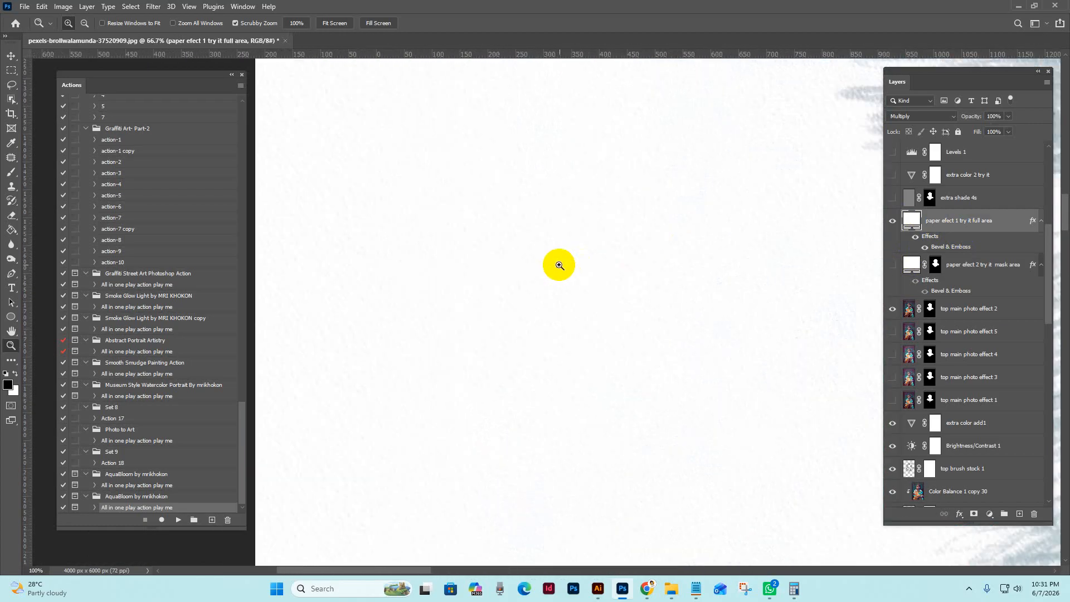
{"action": "left_click", "coordinate": [486, 259], "text": "alt"}
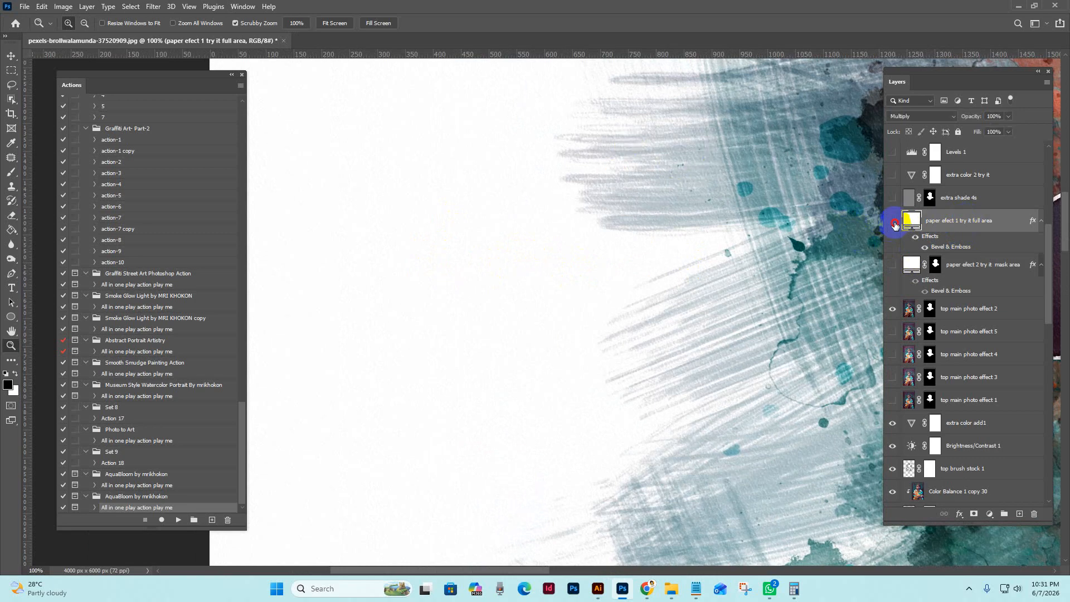
Show the "paper efect 2 try it mask area" layer, widen the Layers panel and review the whole artwork at 16.7% zoom
{"action": "left_click", "coordinate": [892, 267]}
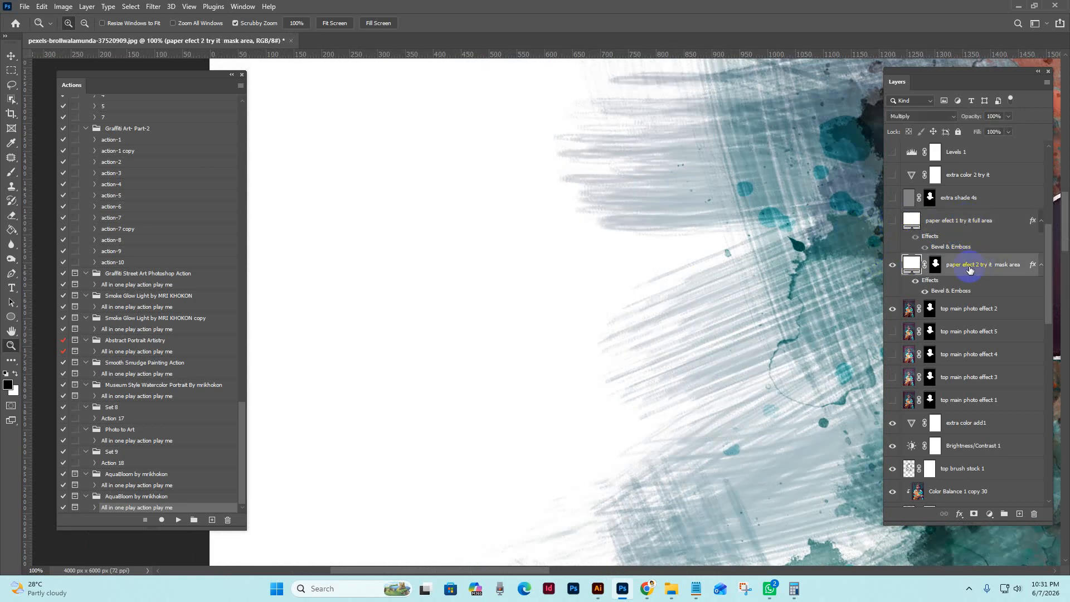
{"action": "left_click_drag", "start_coordinate": [885, 521], "coordinate": [865, 521]}
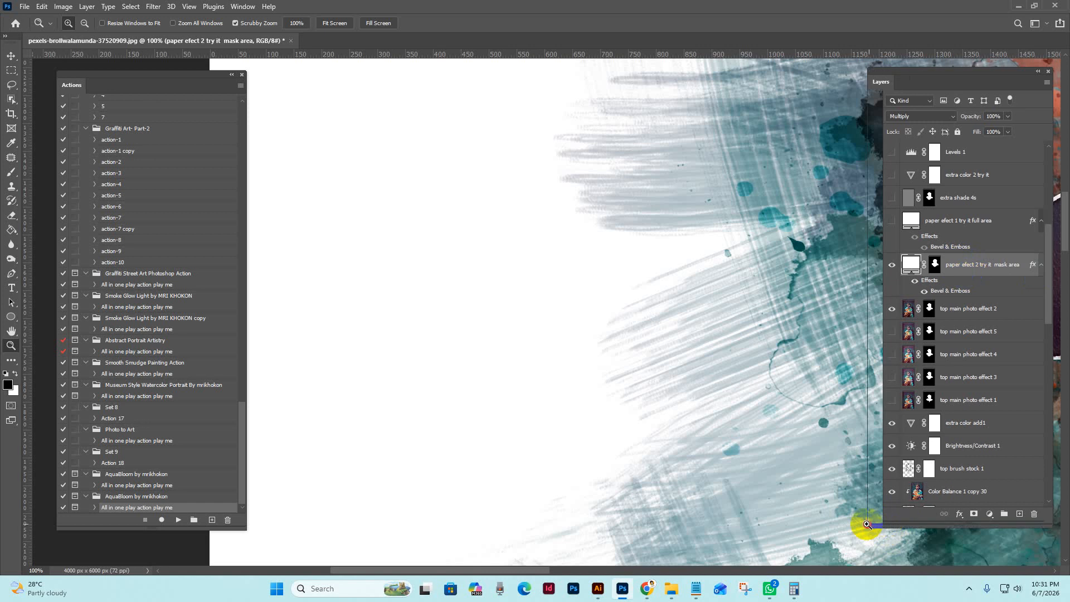
{"action": "scroll", "coordinate": [703, 342], "scroll_direction": "down", "scroll_amount": 3}
{"action": "scroll", "coordinate": [738, 318], "scroll_direction": "up", "scroll_amount": 1}
{"action": "left_click_drag", "start_coordinate": [738, 317], "coordinate": [498, 266]}
{"action": "scroll", "coordinate": [736, 290], "scroll_direction": "down", "scroll_amount": 3}
{"action": "left_click_drag", "start_coordinate": [736, 290], "coordinate": [635, 247]}
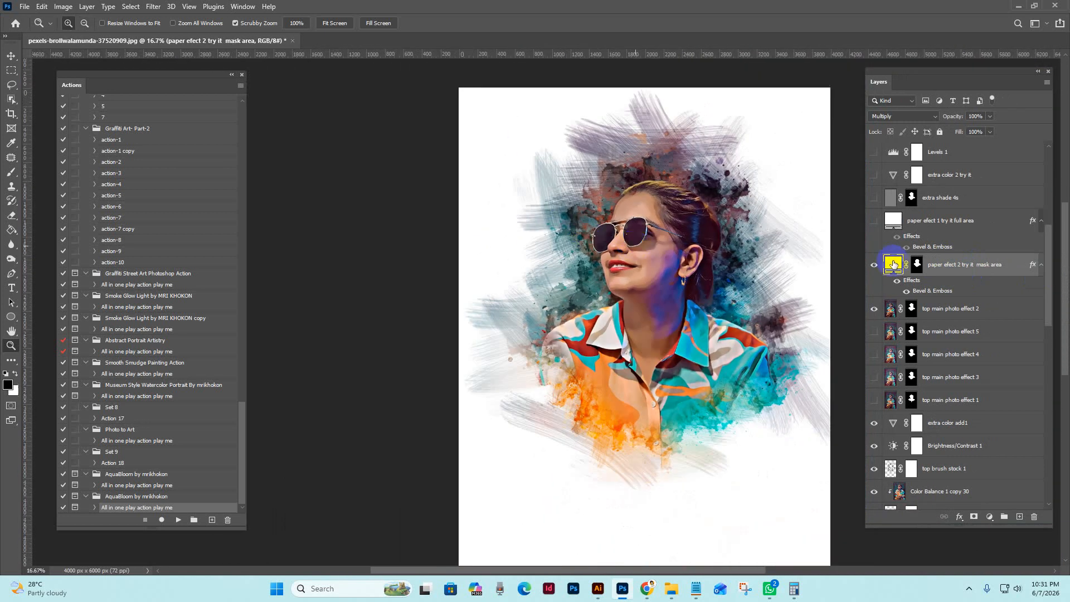
Hide the ink 02 layer, and hide and show the ink 1 layer to see what it contributes
{"action": "scroll", "coordinate": [962, 289], "scroll_direction": "down", "scroll_amount": 5}
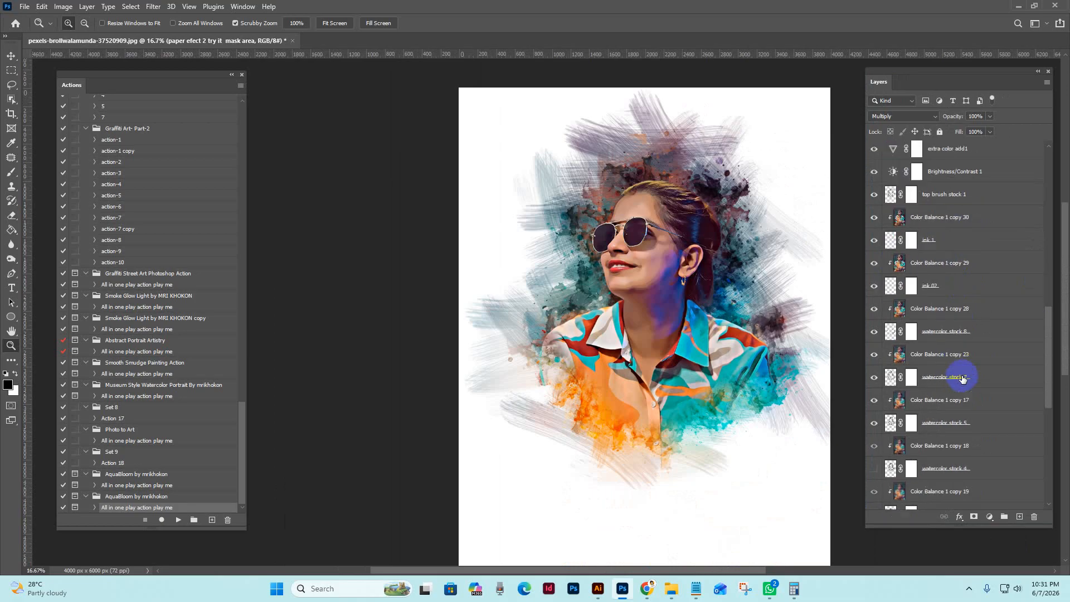
{"action": "left_click", "coordinate": [940, 194]}
{"action": "left_click", "coordinate": [929, 239]}
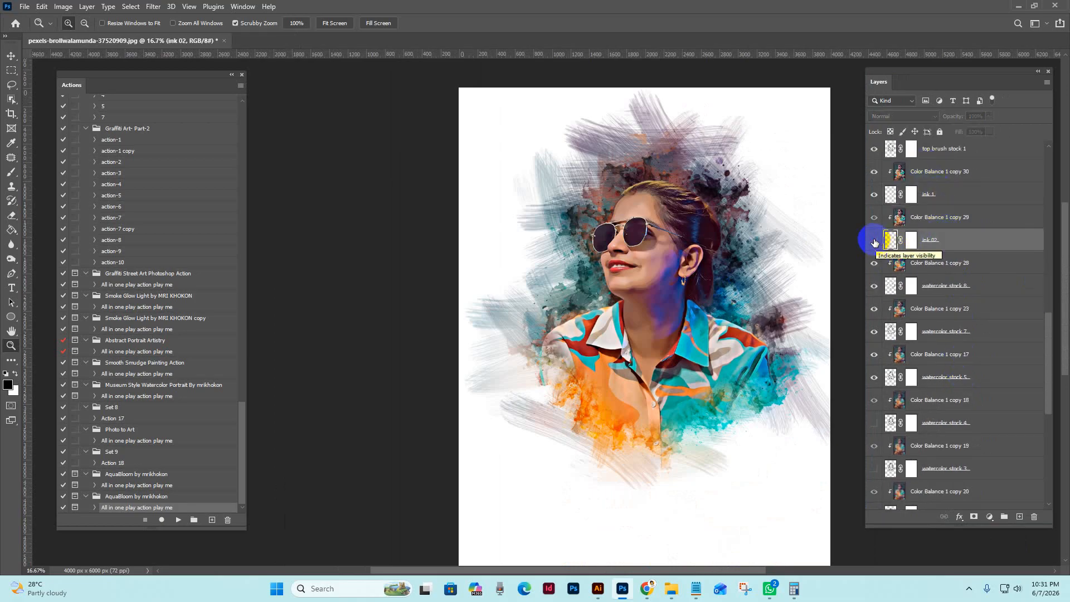
{"action": "left_click", "coordinate": [874, 242]}
{"action": "left_click", "coordinate": [930, 195]}
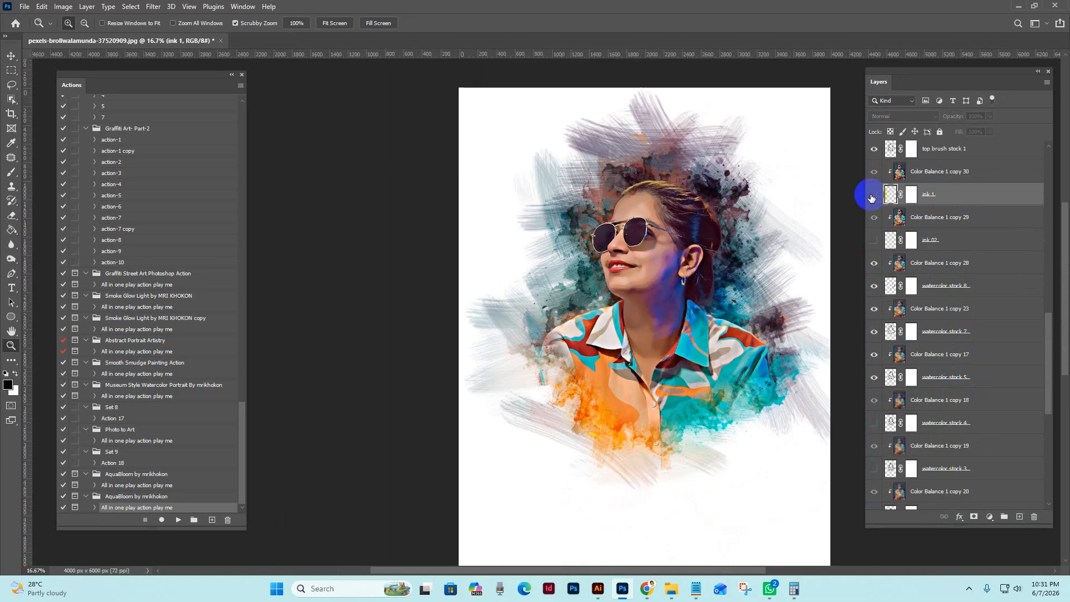
{"action": "left_click", "coordinate": [873, 195]}
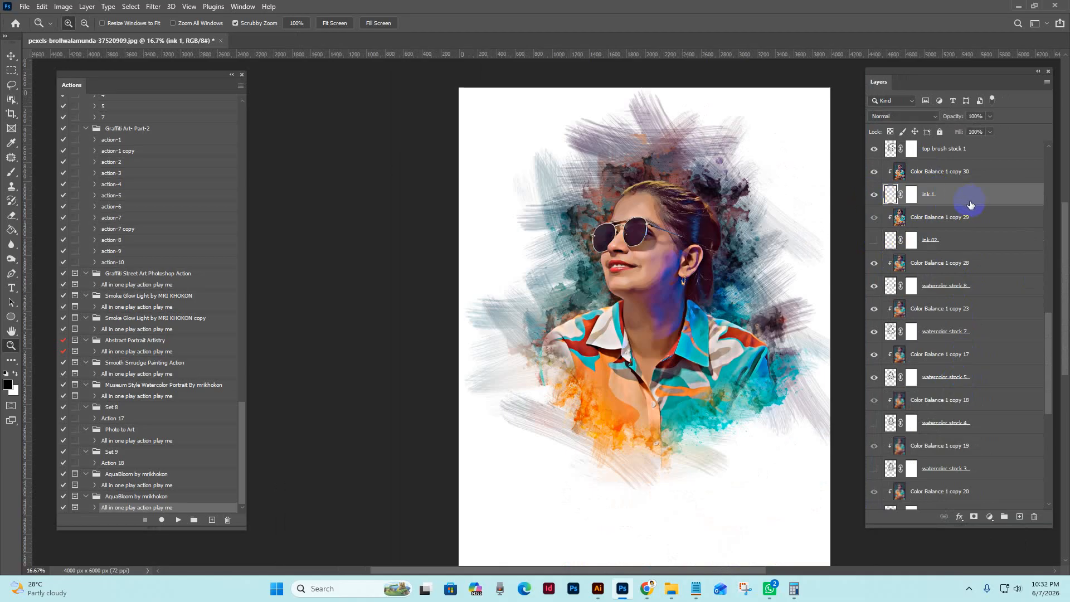
Free-transform the ink 1 layer, scaling it proportionally to 114.32% and repositioning its splatters around the woman
{"action": "left_click", "coordinate": [971, 204], "text": "ctrl"}
{"action": "left_click", "coordinate": [14, 56]}
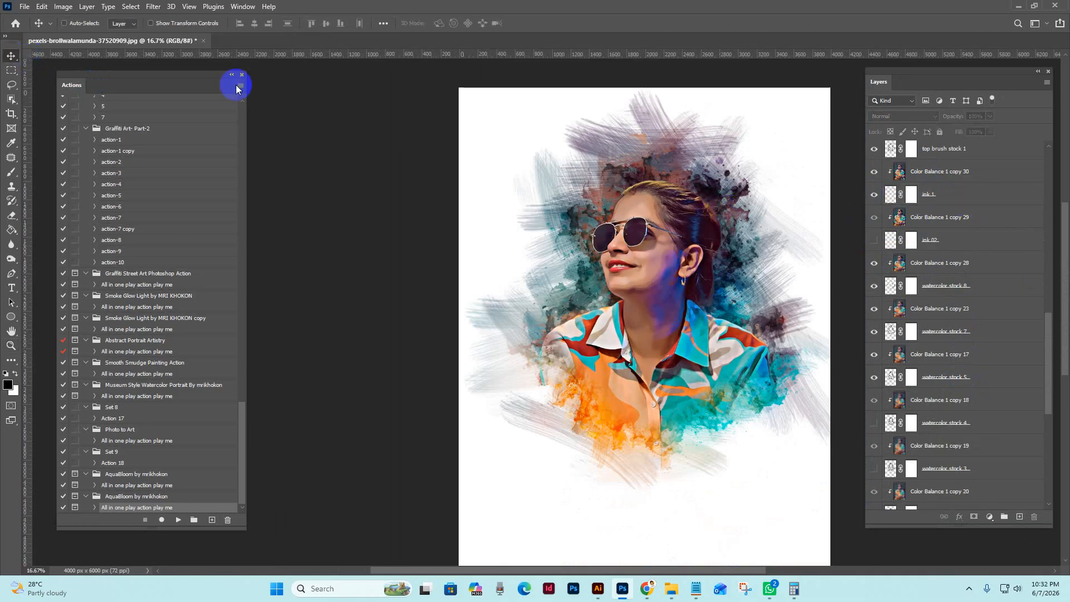
{"action": "left_click", "coordinate": [910, 196]}
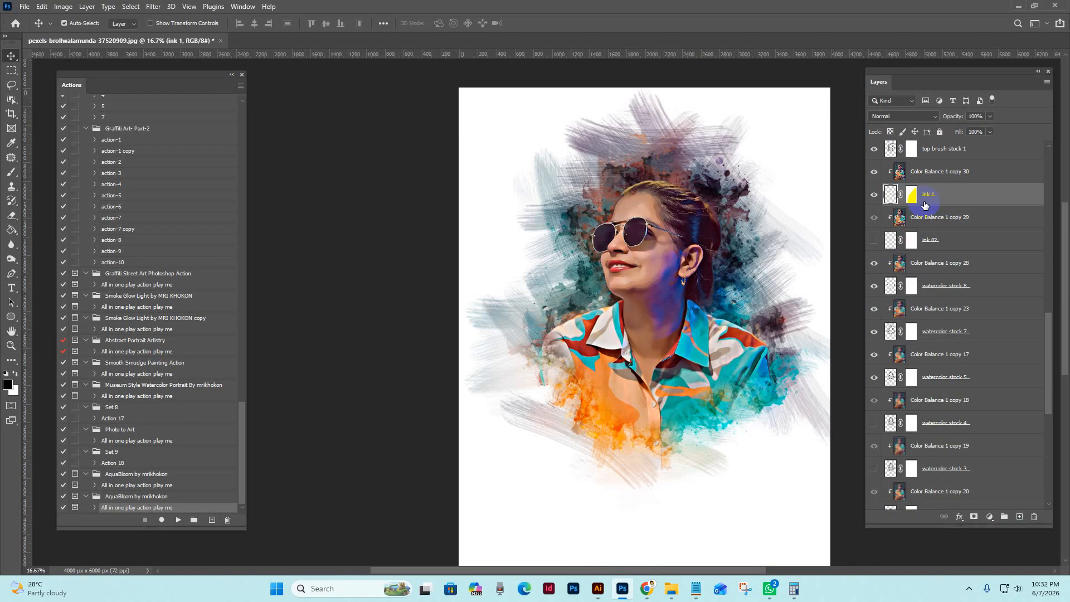
{"action": "key", "text": "ctrl+t"}
{"action": "mouse_move", "coordinate": [688, 381]}
{"action": "left_mouse_down"}
{"action": "mouse_move", "coordinate": [686, 418]}
{"action": "mouse_move", "coordinate": [677, 394]}
{"action": "left_mouse_up"}
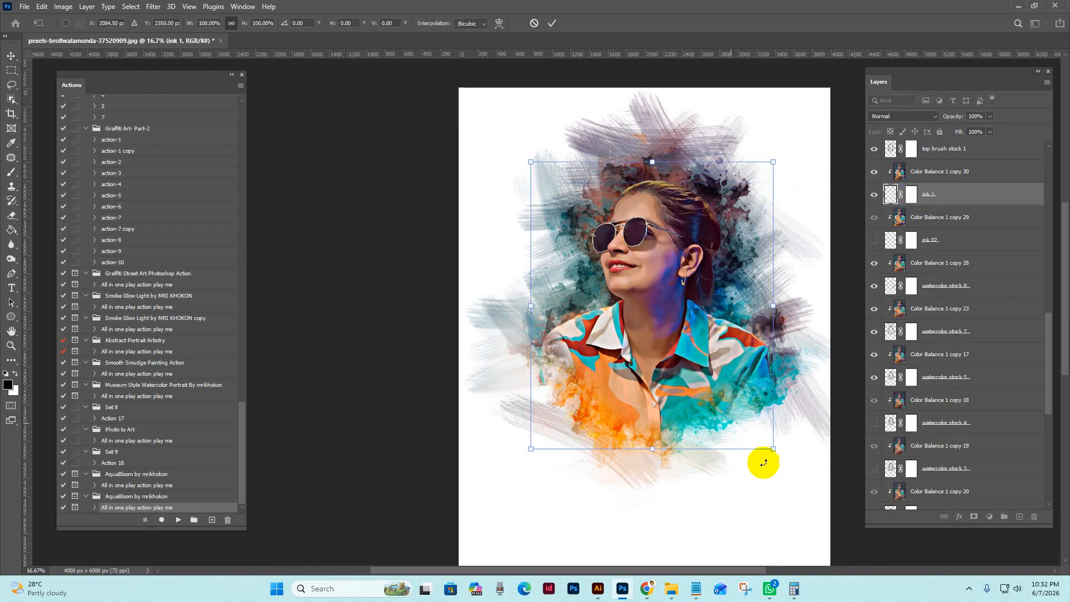
{"action": "left_click_drag", "start_coordinate": [773, 449], "coordinate": [788, 468]}
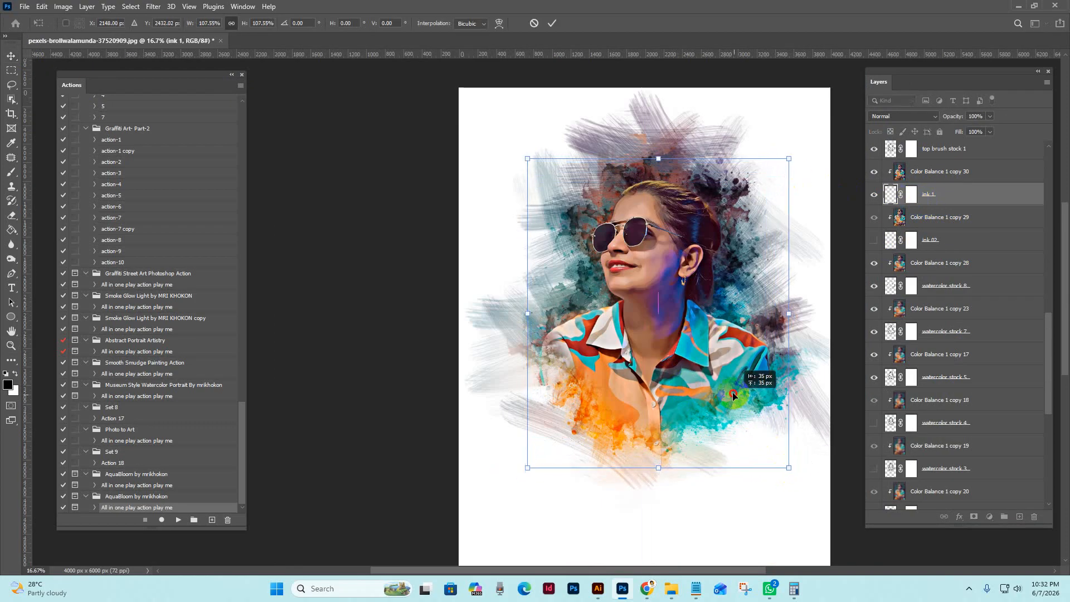
{"action": "left_click_drag", "start_coordinate": [733, 394], "coordinate": [718, 372]}
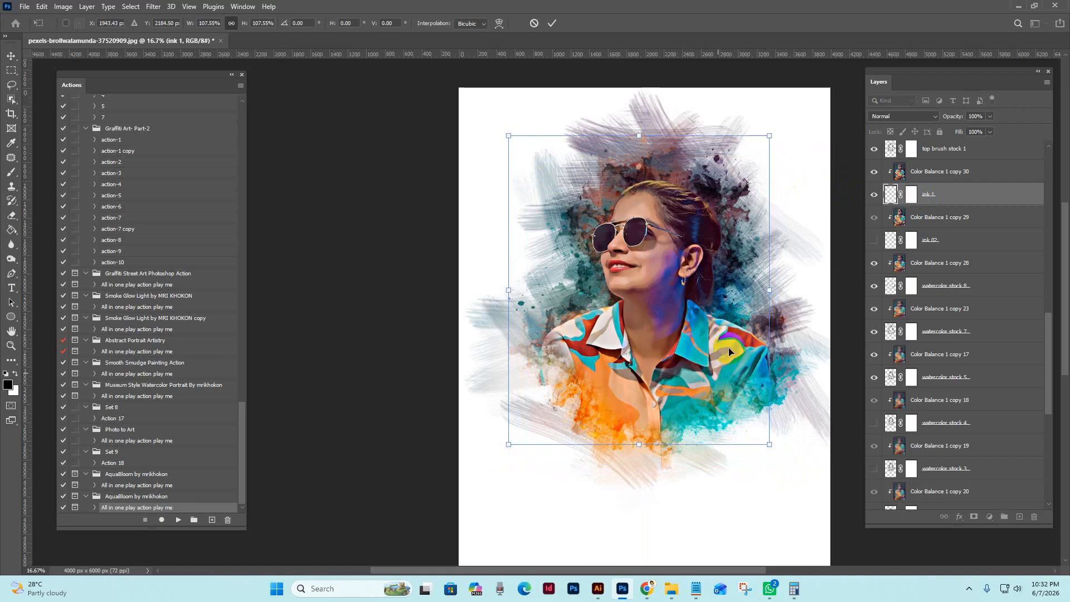
{"action": "left_click_drag", "start_coordinate": [770, 290], "coordinate": [731, 290]}
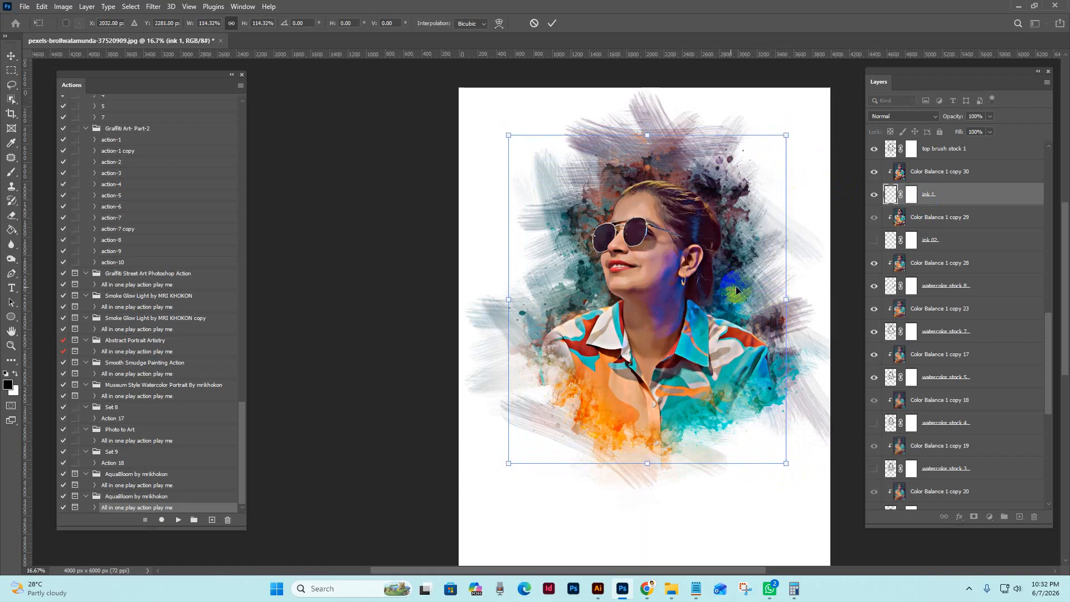
{"action": "left_click", "coordinate": [551, 23]}
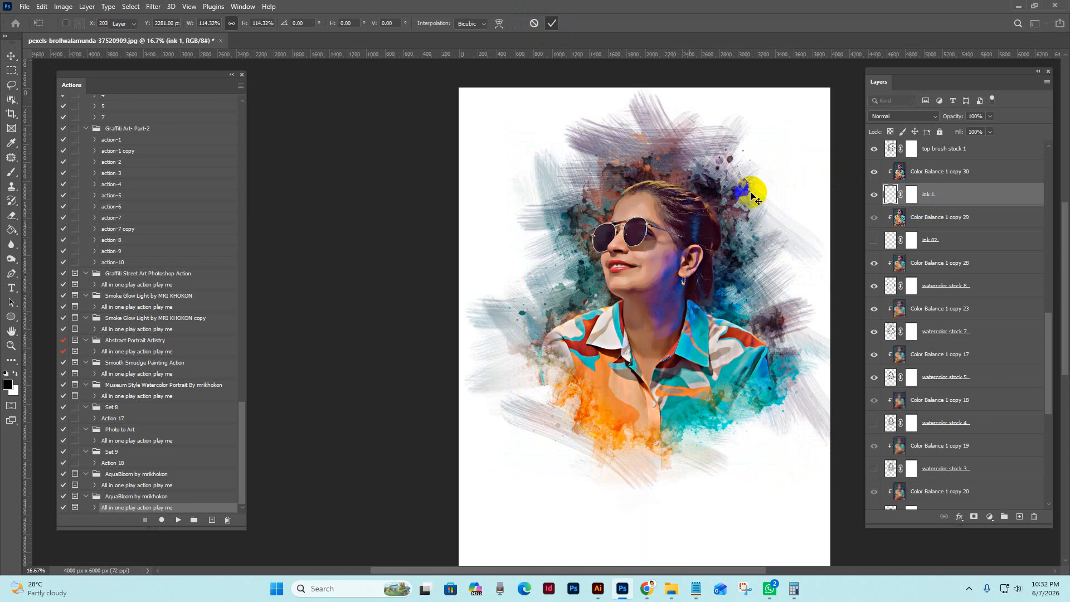
Show the ink 1 layer, and preview the watercolor stock 4 and watercolor stock 3 layers, leaving both hidden
{"action": "left_click", "coordinate": [873, 194]}
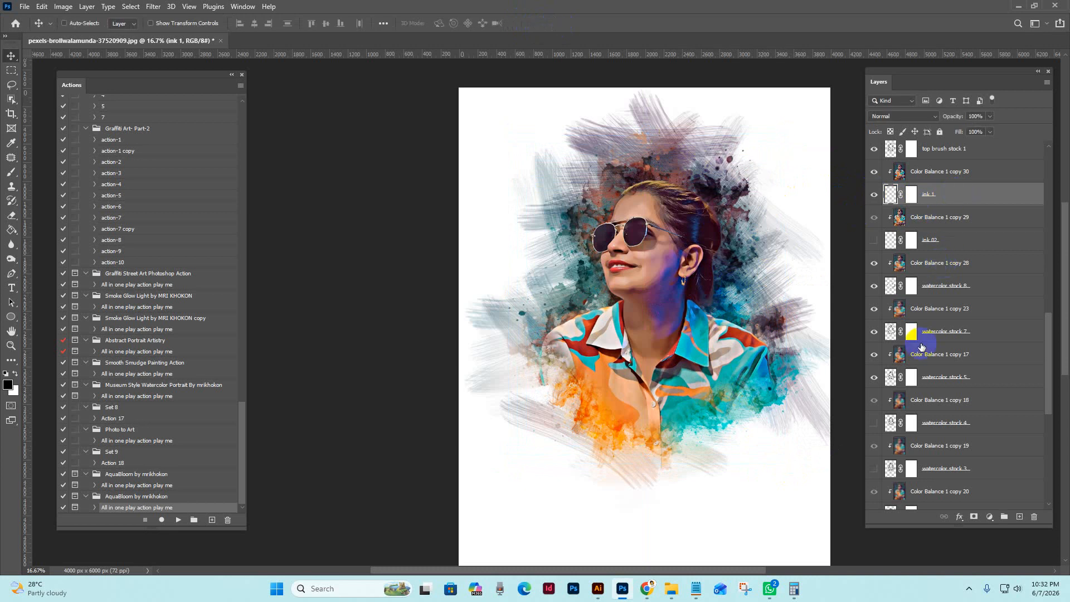
{"action": "scroll", "coordinate": [922, 347], "scroll_direction": "down", "scroll_amount": 3}
{"action": "left_click", "coordinate": [947, 308]}
{"action": "left_click", "coordinate": [874, 308]}
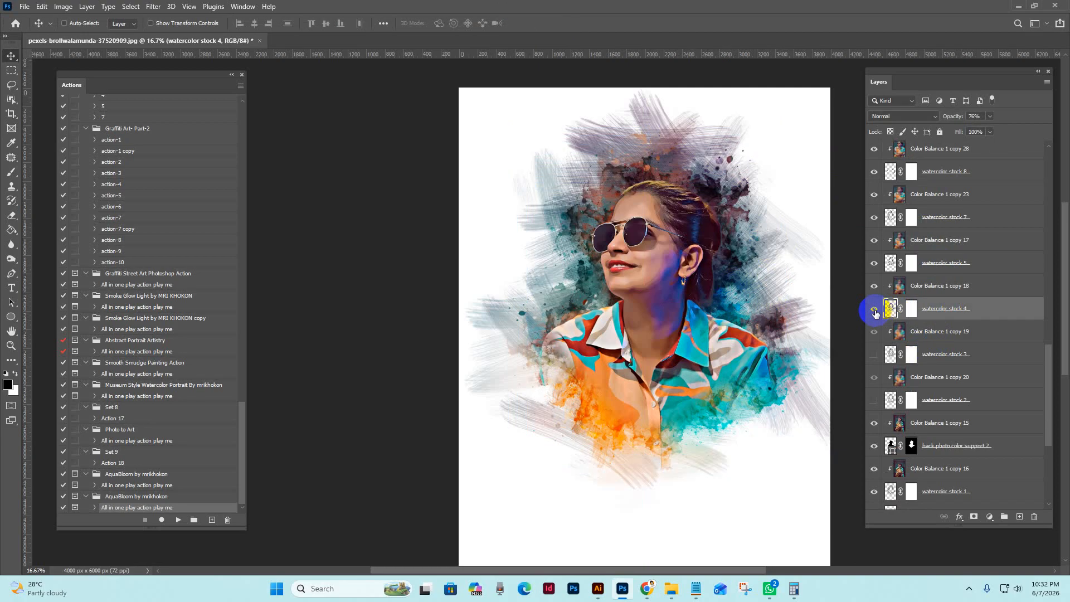
{"action": "left_click", "coordinate": [874, 308]}
{"action": "left_click", "coordinate": [880, 356]}
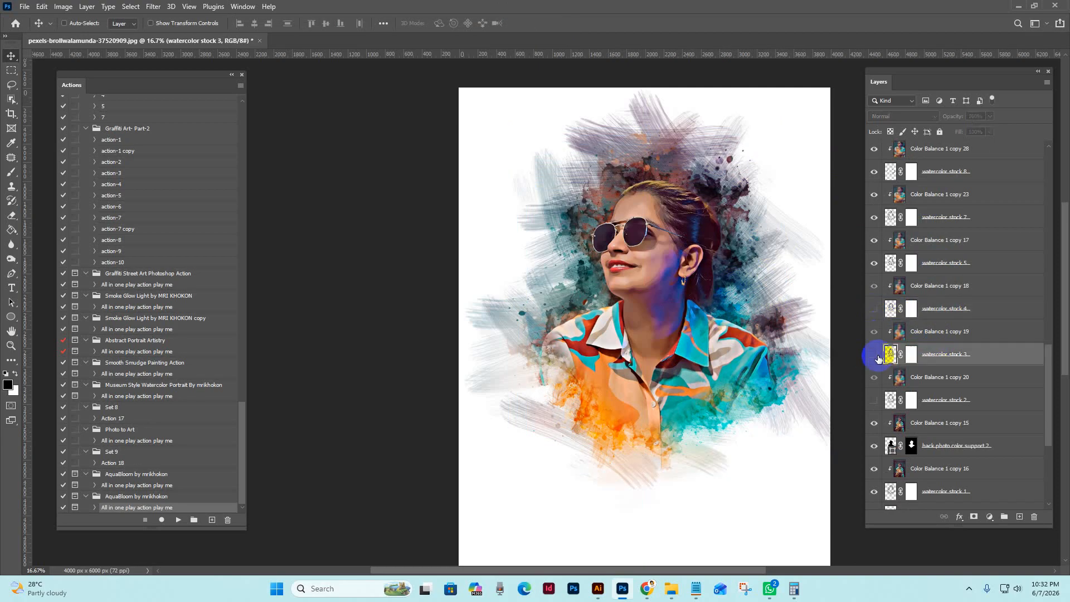
{"action": "left_click", "coordinate": [872, 355]}
Show and hide the watercolor stock 2 layer to see what it adds to the portrait
{"action": "left_click", "coordinate": [874, 400]}
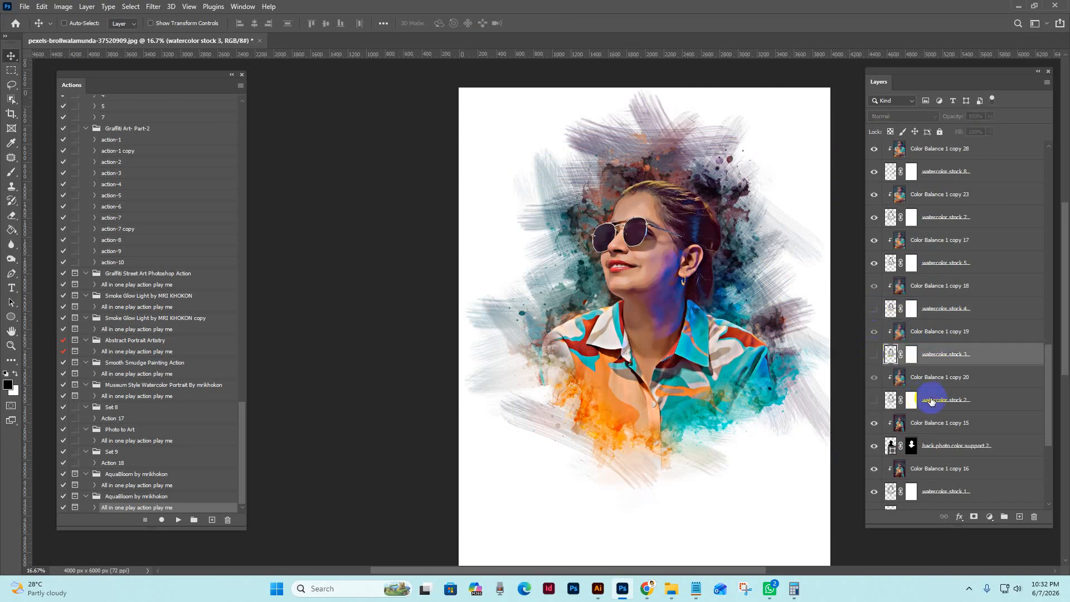
{"action": "left_click", "coordinate": [891, 401]}
{"action": "left_click", "coordinate": [874, 401]}
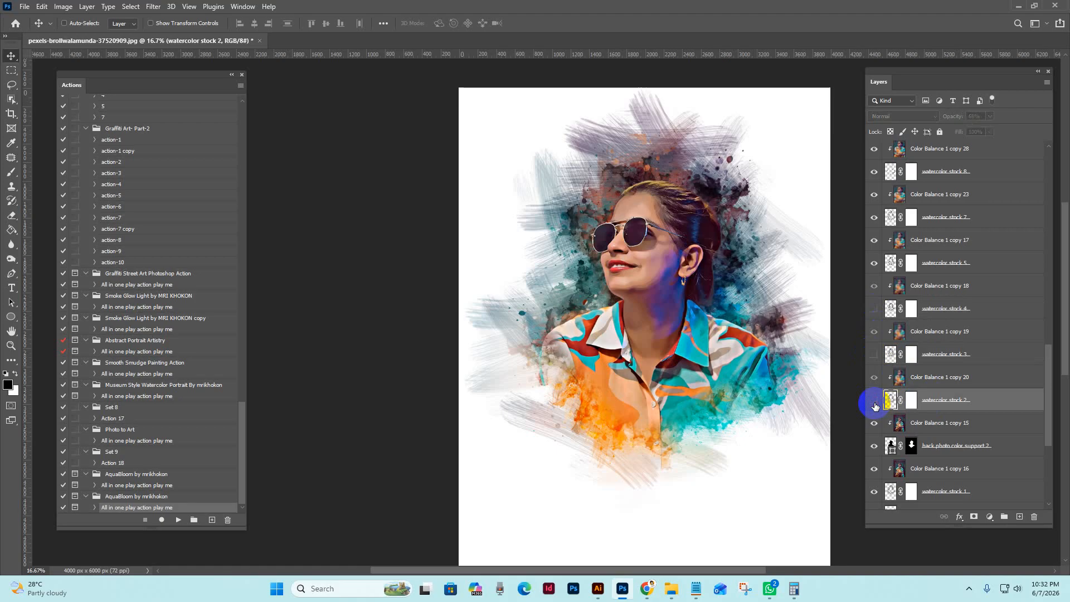
{"action": "left_click", "coordinate": [874, 402]}
{"action": "left_click", "coordinate": [873, 399]}
Hide and show the watercolor stock 1 layer to compare its contribution around the woman
{"action": "scroll", "coordinate": [920, 390], "scroll_direction": "down", "scroll_amount": 5}
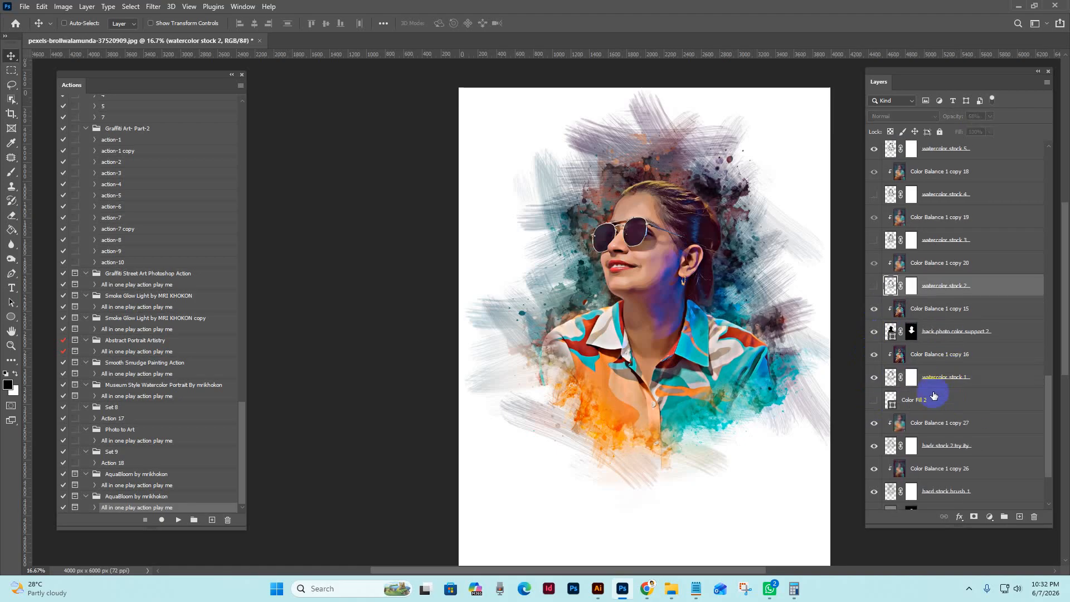
{"action": "left_click", "coordinate": [884, 379]}
{"action": "left_click", "coordinate": [876, 377]}
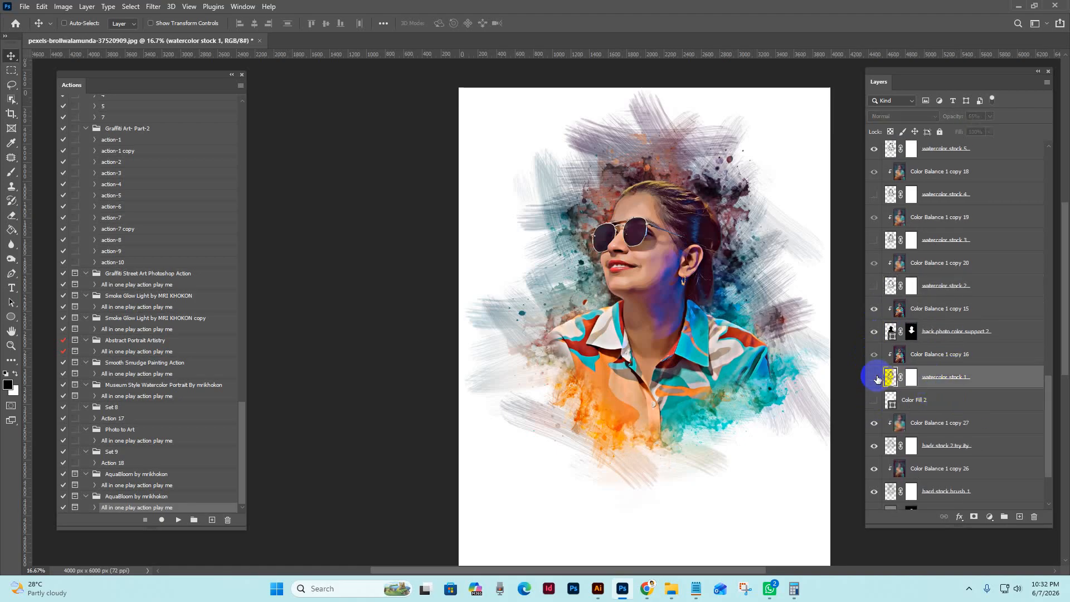
{"action": "left_click", "coordinate": [876, 377]}
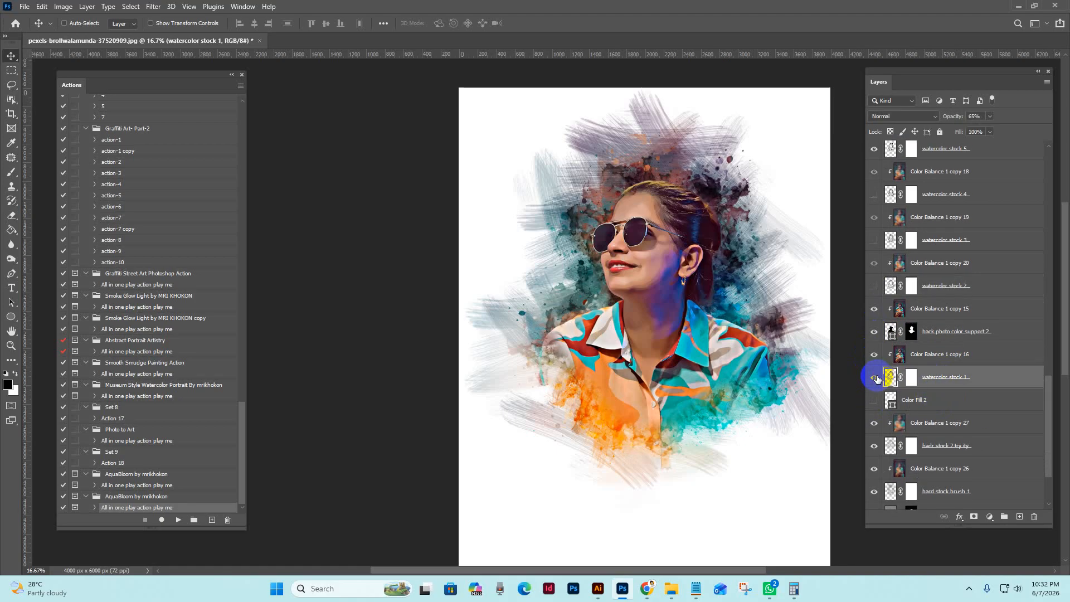
Hide the "hadr stock 2 try ity" and "hard stock brush 1" layers to compare their brush strokes, and show both again
{"action": "left_click", "coordinate": [931, 445]}
{"action": "left_click", "coordinate": [873, 446]}
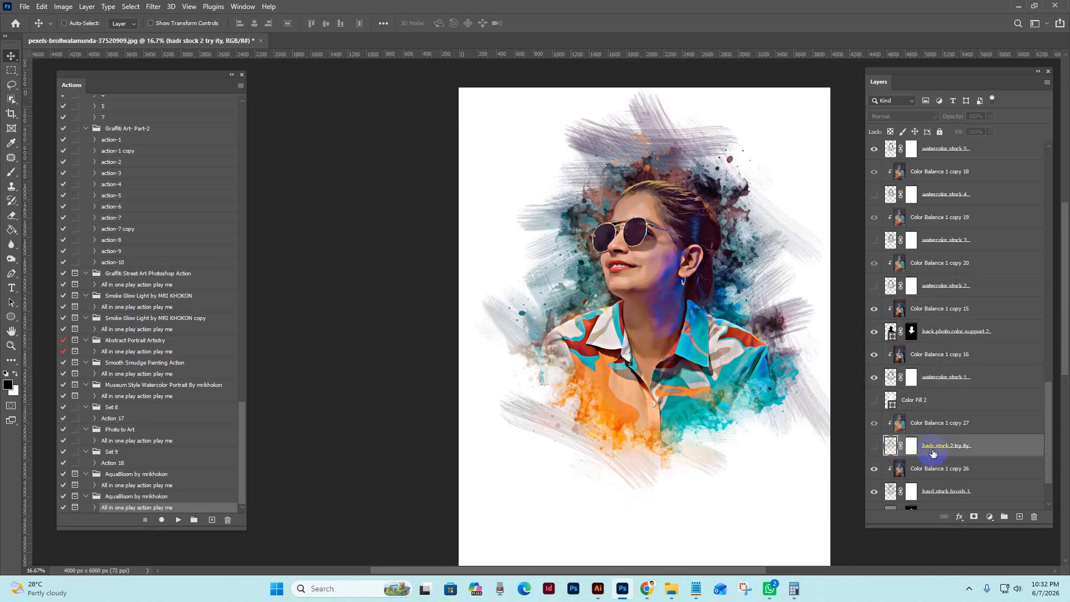
{"action": "scroll", "coordinate": [891, 440], "scroll_direction": "down", "scroll_amount": 3}
{"action": "left_click", "coordinate": [937, 407]}
{"action": "left_click", "coordinate": [875, 408]}
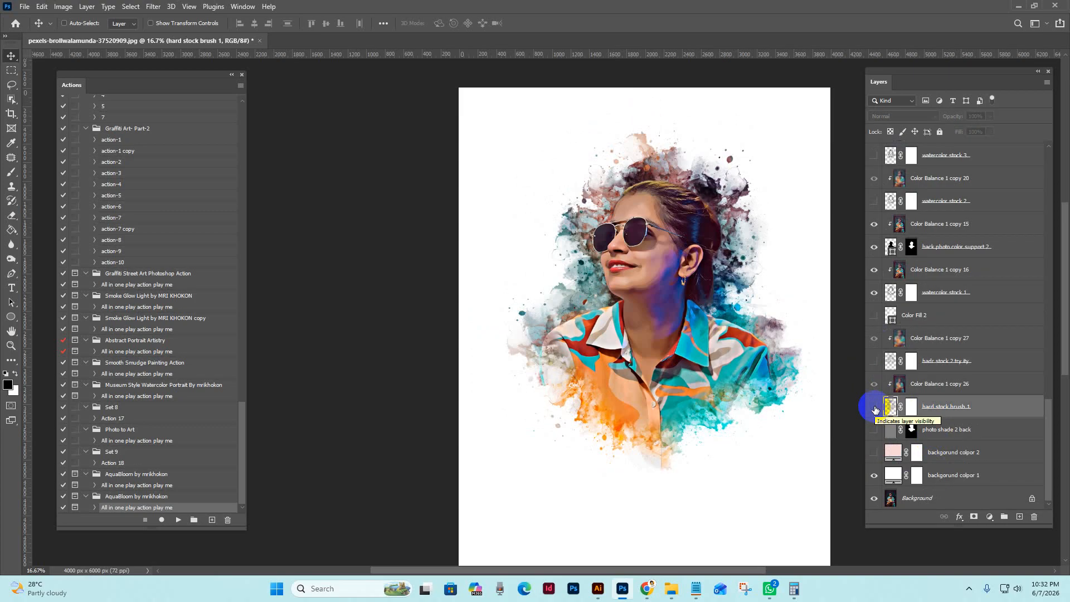
{"action": "left_click", "coordinate": [874, 407]}
{"action": "left_click", "coordinate": [947, 361]}
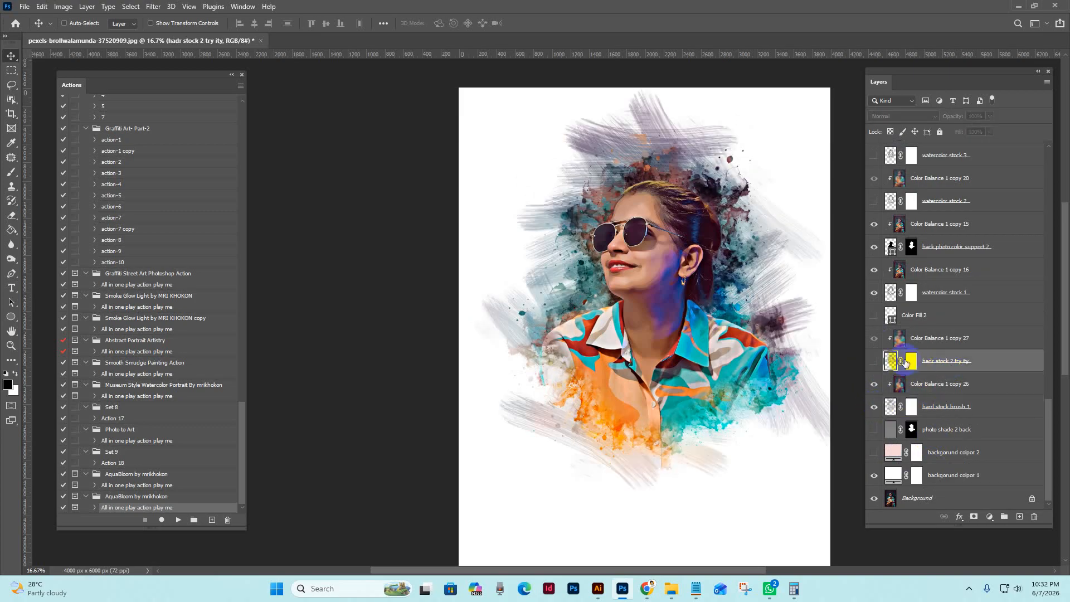
{"action": "left_click", "coordinate": [873, 361]}
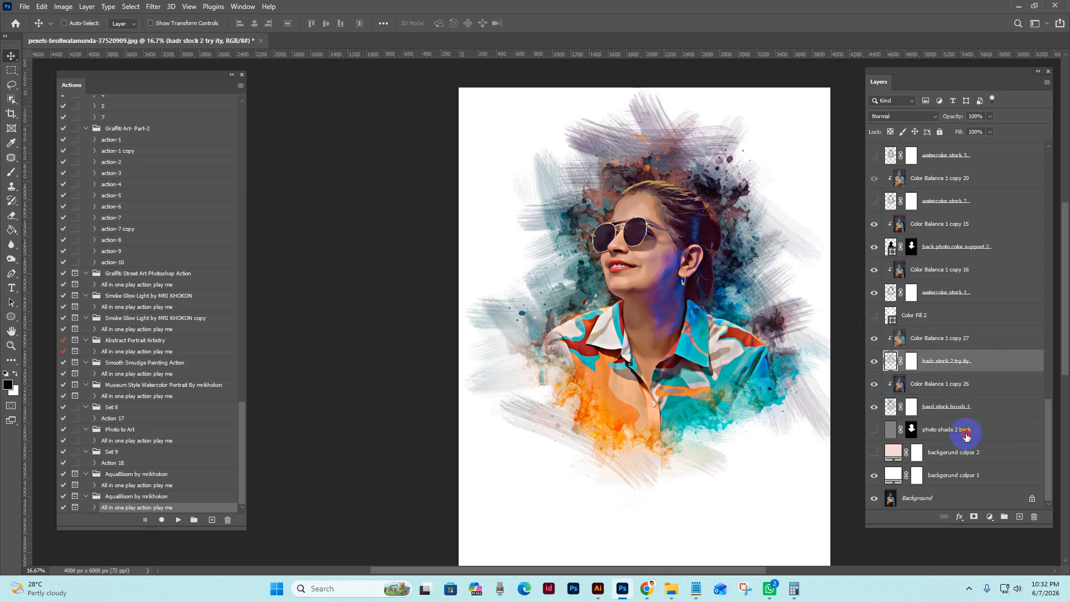
Show the "backgorund colpor 2" fill layer and open its solid color for editing
{"action": "left_click", "coordinate": [868, 430]}
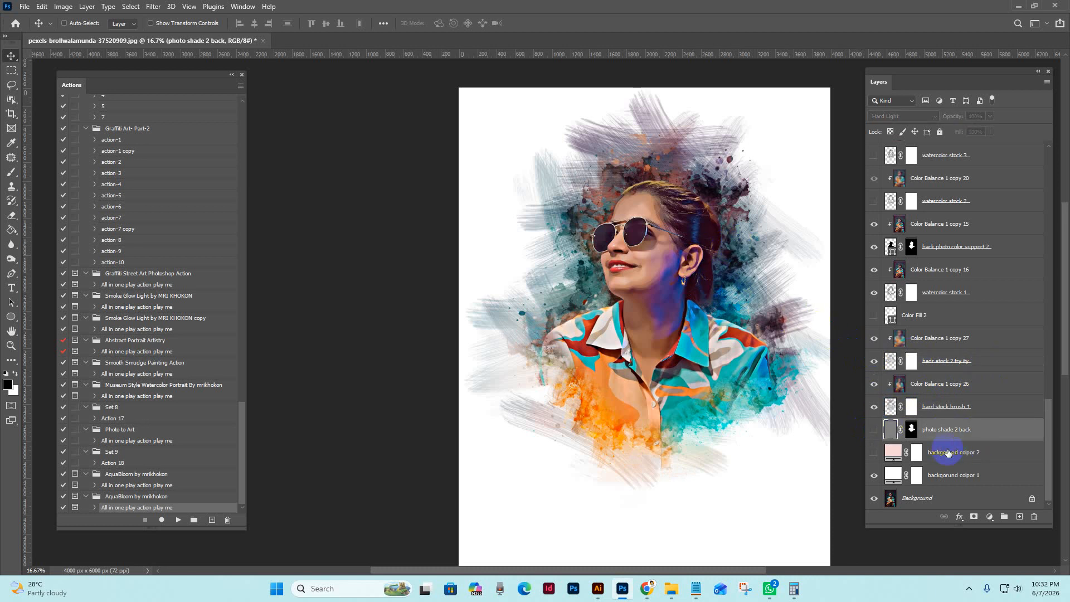
{"action": "left_click", "coordinate": [881, 452]}
{"action": "left_click", "coordinate": [873, 453]}
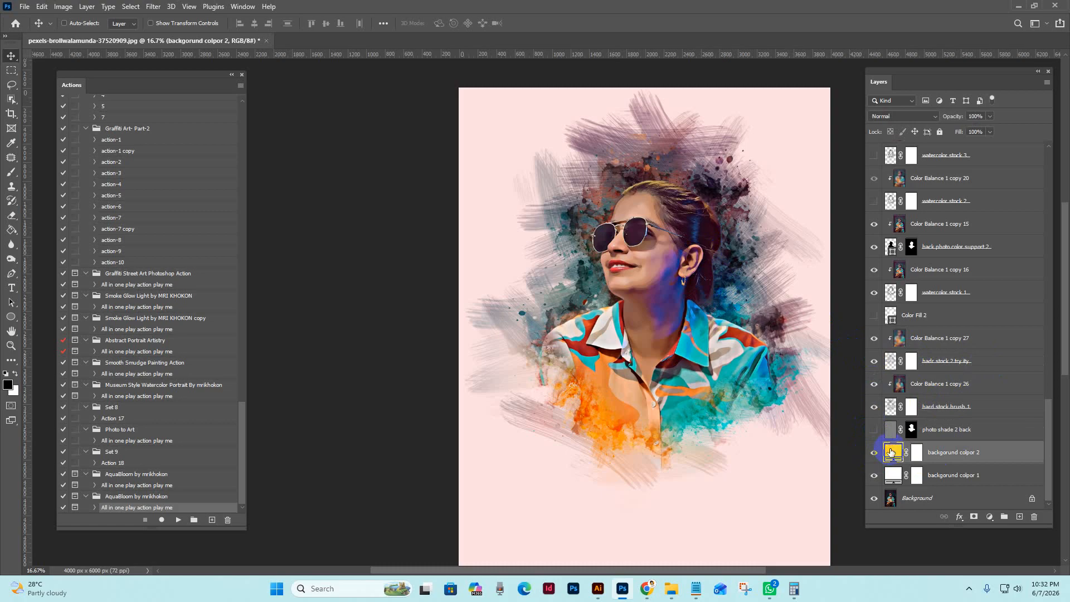
{"action": "double_click", "coordinate": [891, 452]}
Try muted pink, dark navy and teal sampled from the artwork, and light cyan 8efaf2 as the background fill color
{"action": "left_click", "coordinate": [764, 394]}
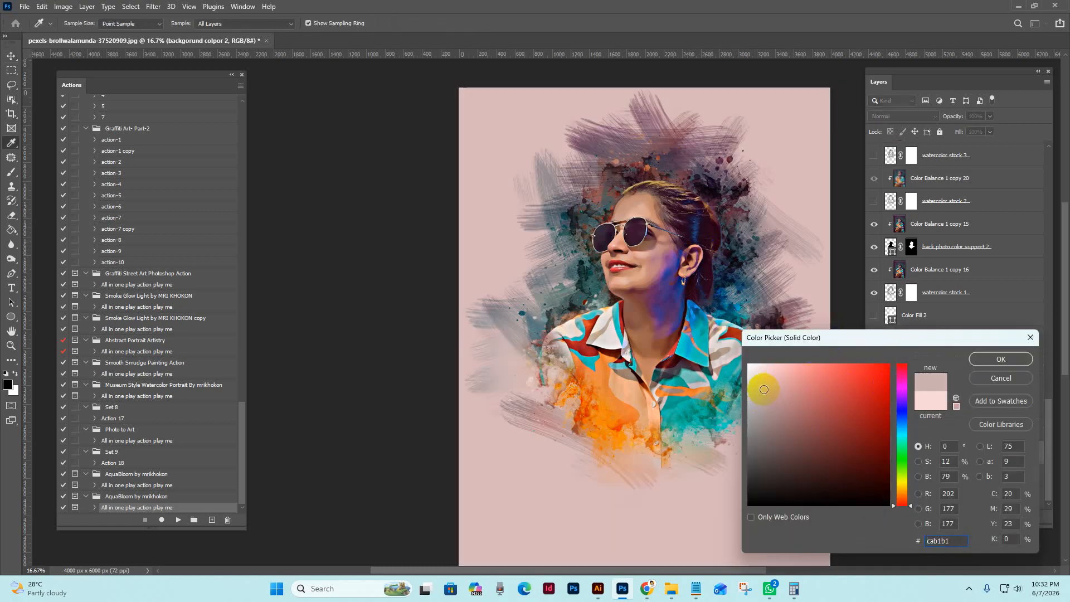
{"action": "left_click_drag", "start_coordinate": [764, 390], "coordinate": [766, 375]}
{"action": "left_click", "coordinate": [723, 264]}
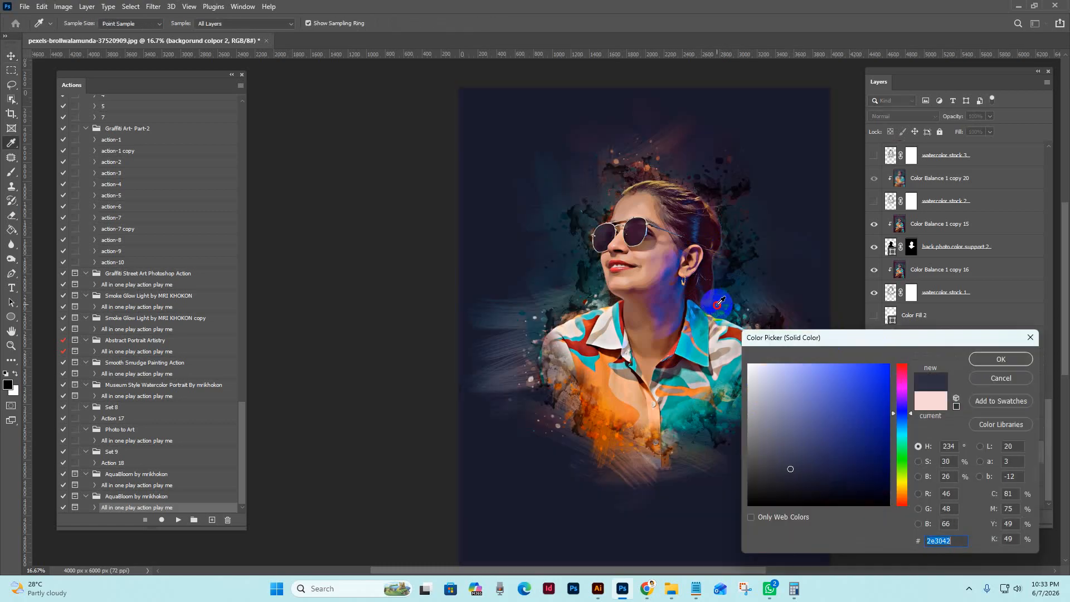
{"action": "left_click", "coordinate": [718, 307]}
{"action": "left_click", "coordinate": [725, 353]}
{"action": "left_click", "coordinate": [728, 370]}
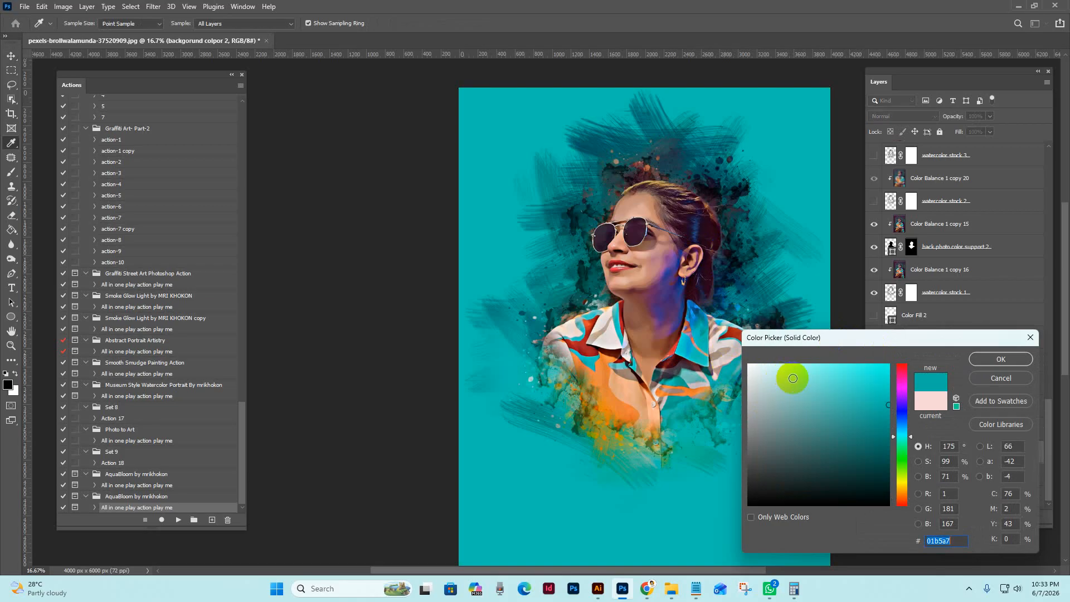
{"action": "left_click", "coordinate": [775, 373]}
{"action": "left_click", "coordinate": [807, 367]}
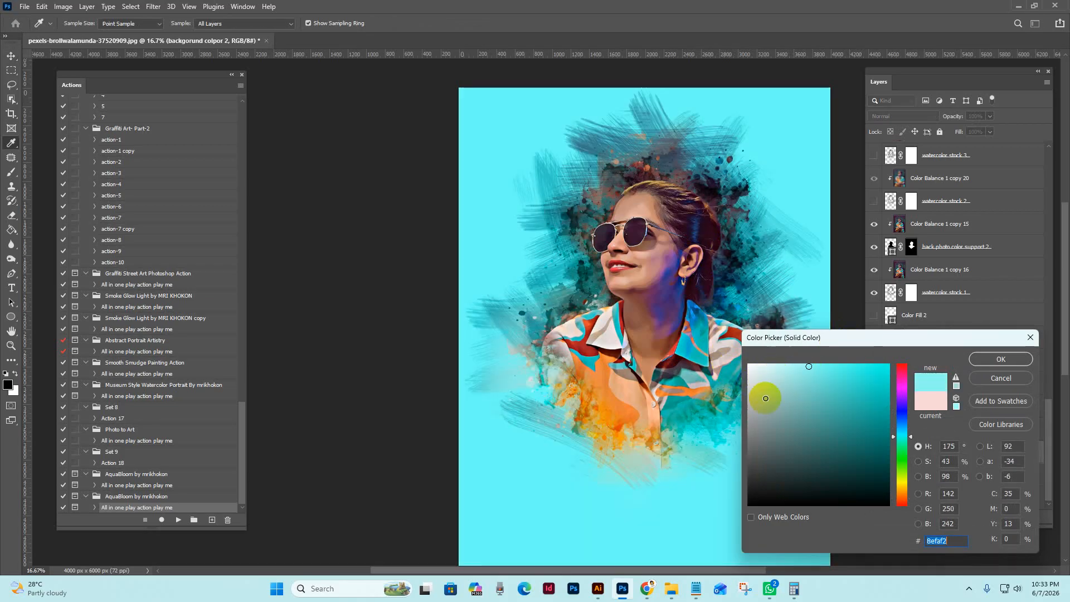
Set the "backgorund colpor 2" fill to pale lavender e2d0ee
{"action": "left_click", "coordinate": [764, 396]}
{"action": "left_click", "coordinate": [765, 373]}
{"action": "left_click", "coordinate": [901, 474]}
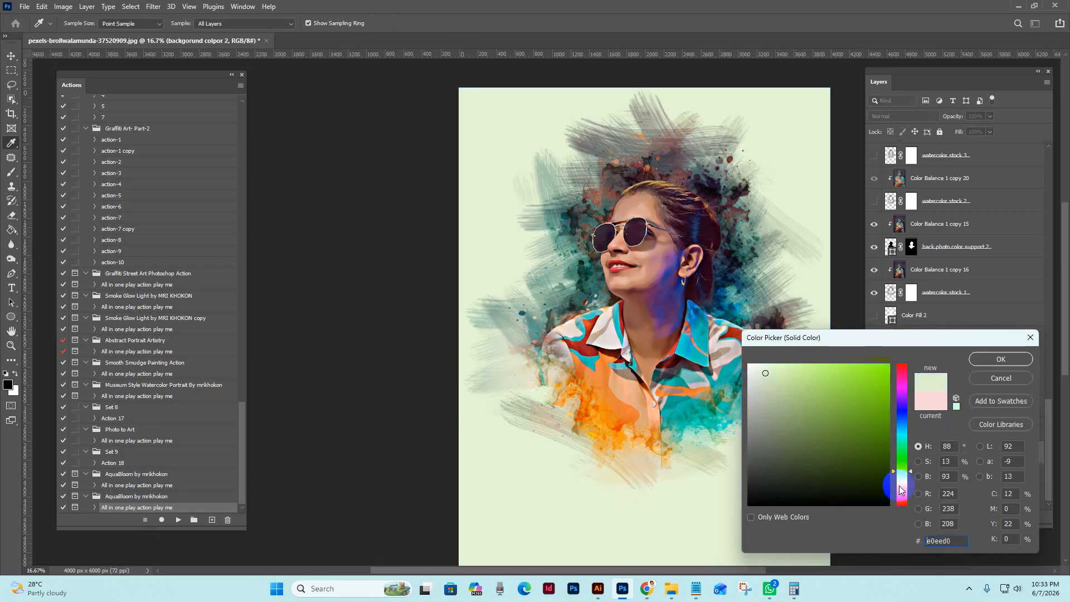
{"action": "left_click", "coordinate": [902, 490]}
{"action": "left_click", "coordinate": [901, 396]}
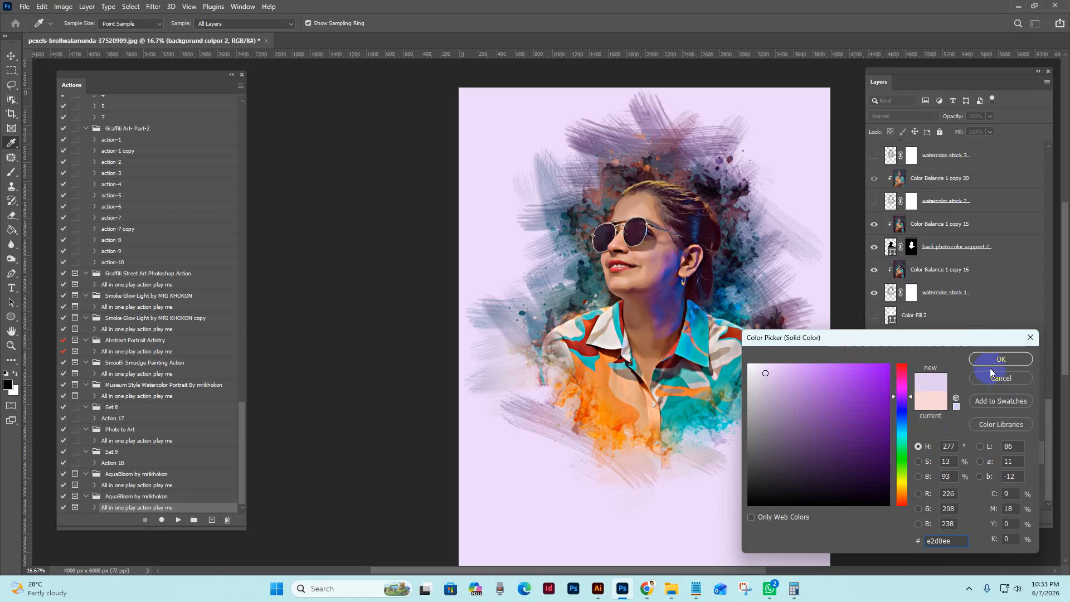
{"action": "key", "text": "Return"}
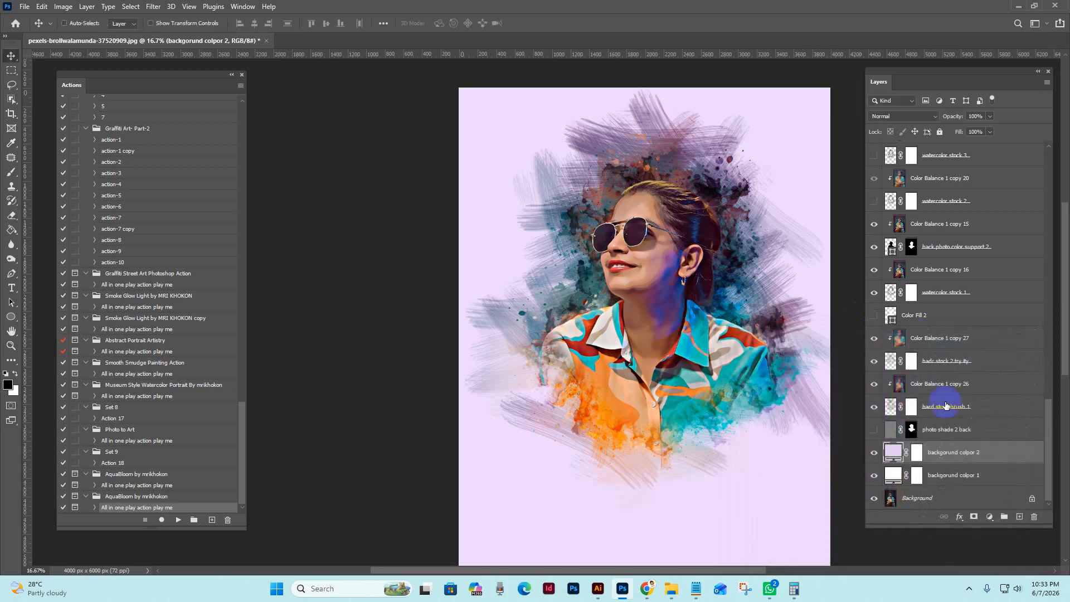
Hide the "backgorund colpor 2", "backgorund colpor 1" and Background layers to leave the artwork on transparency
{"action": "left_click", "coordinate": [873, 453]}
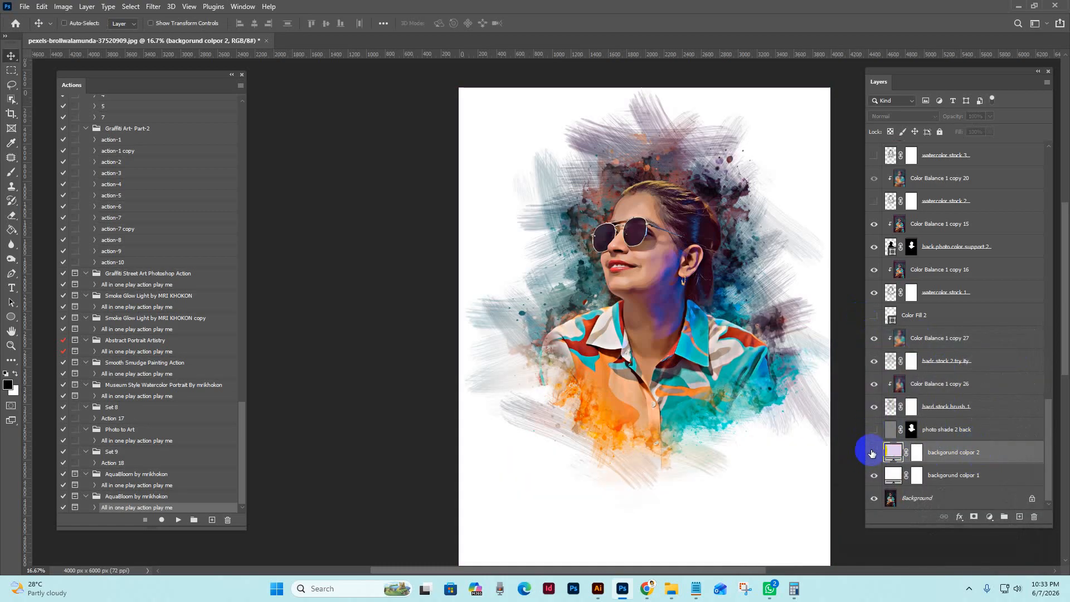
{"action": "left_click", "coordinate": [874, 477]}
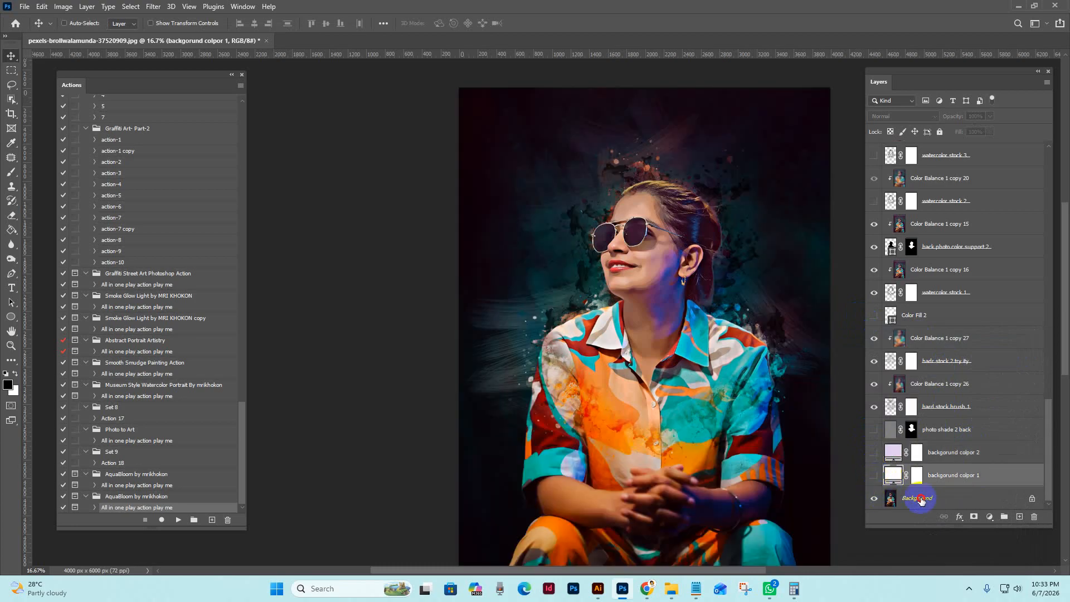
{"action": "left_click", "coordinate": [877, 499]}
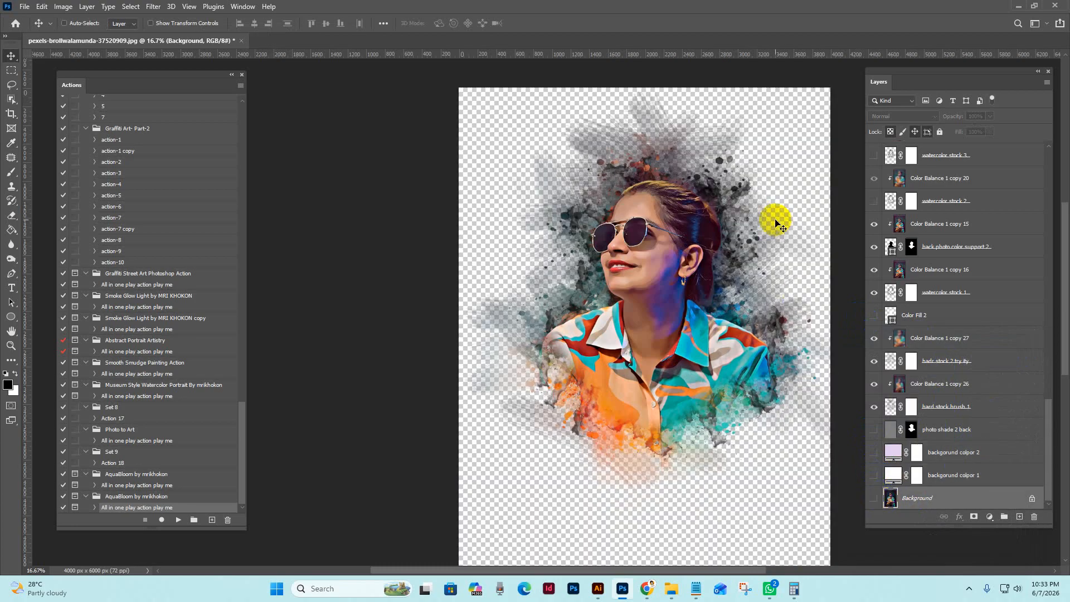
{"action": "key", "text": "z"}
{"action": "key", "text": "v"}
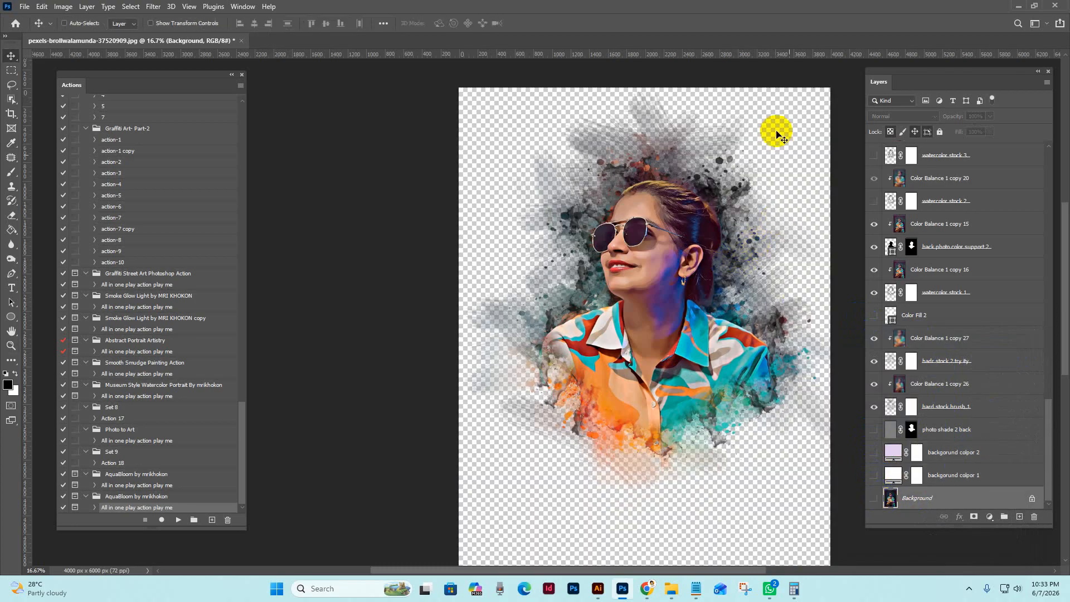
Look through the export options and the Save As file types, and cancel without saving
{"action": "left_click", "coordinate": [25, 7]}
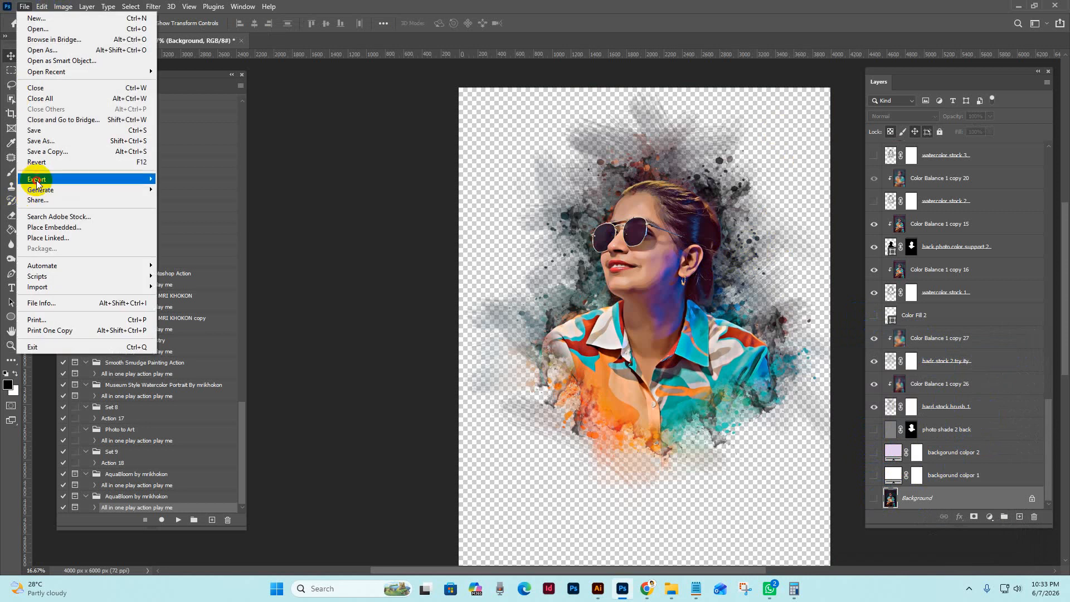
{"action": "mouse_move", "coordinate": [37, 183]}
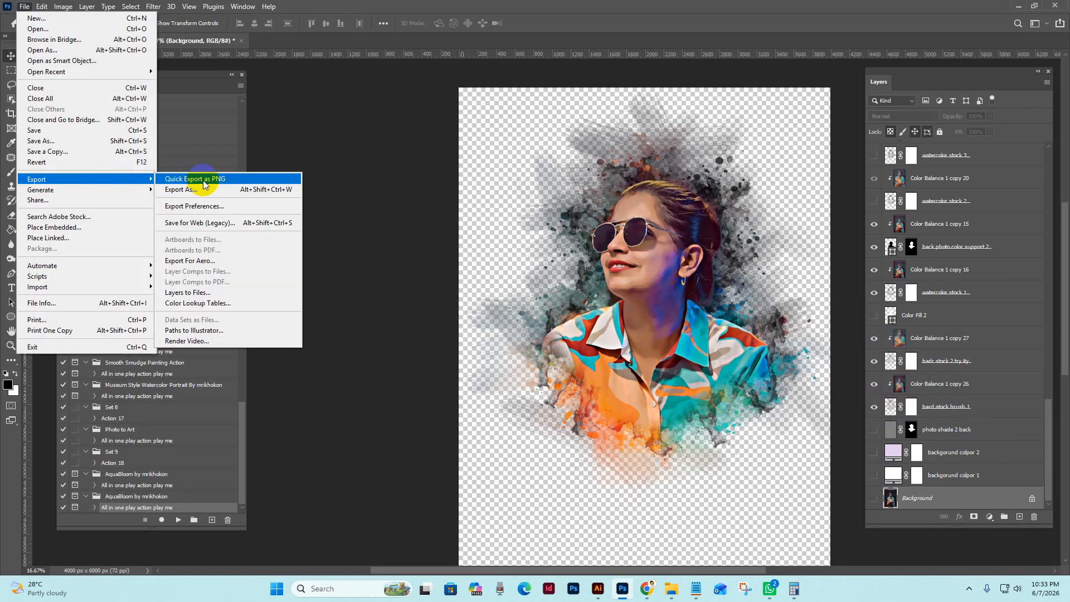
{"action": "left_click", "coordinate": [42, 141]}
{"action": "left_click", "coordinate": [217, 354]}
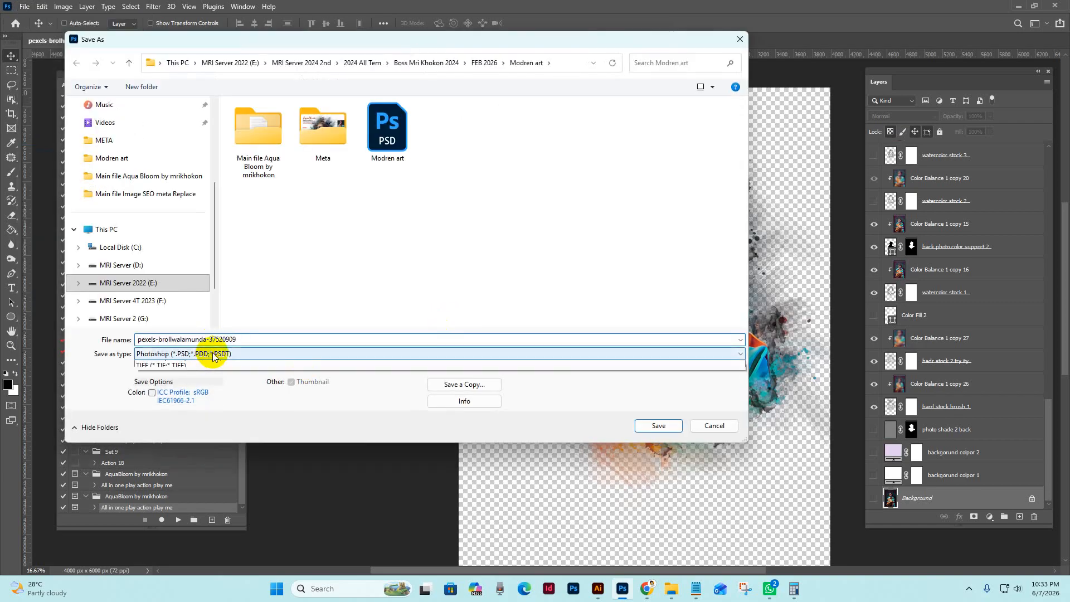
{"action": "left_click", "coordinate": [260, 351]}
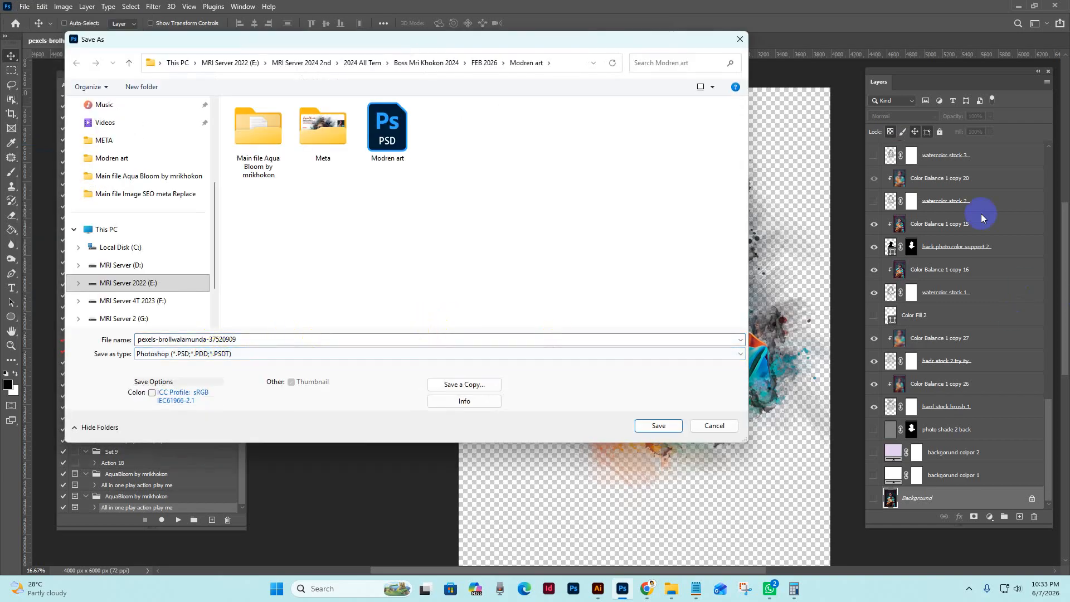
{"action": "left_click", "coordinate": [703, 422]}
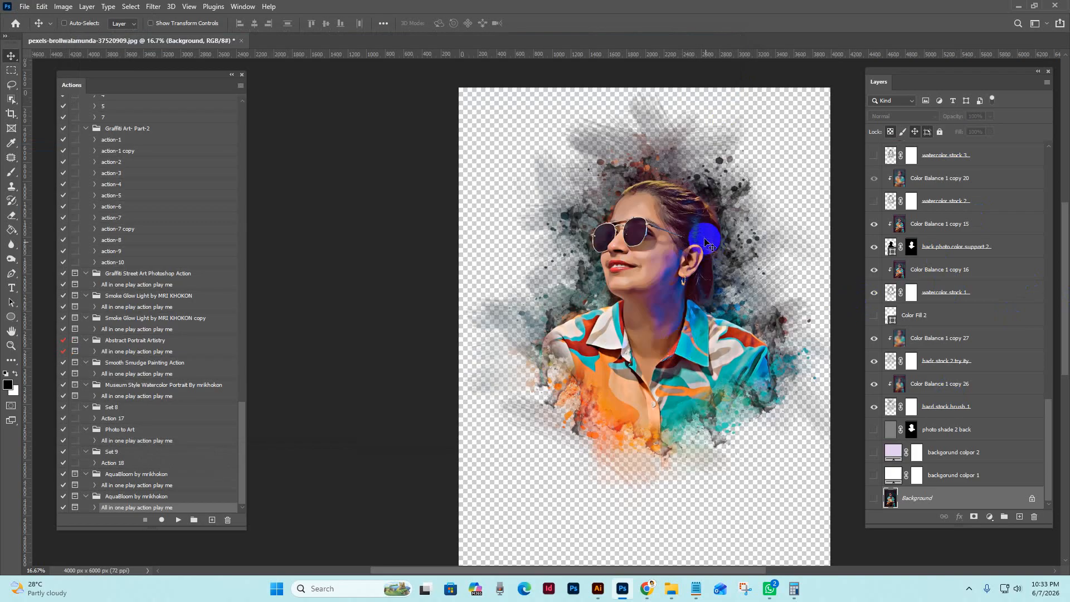
{"action": "left_click_drag", "start_coordinate": [705, 242], "coordinate": [700, 290]}
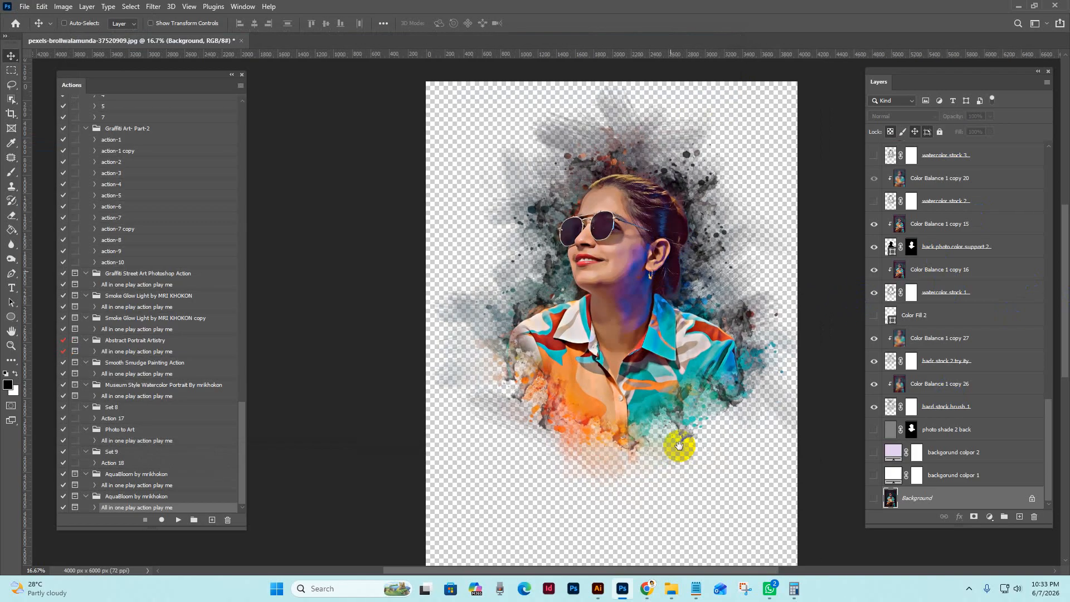
{"action": "left_click", "coordinate": [649, 592]}
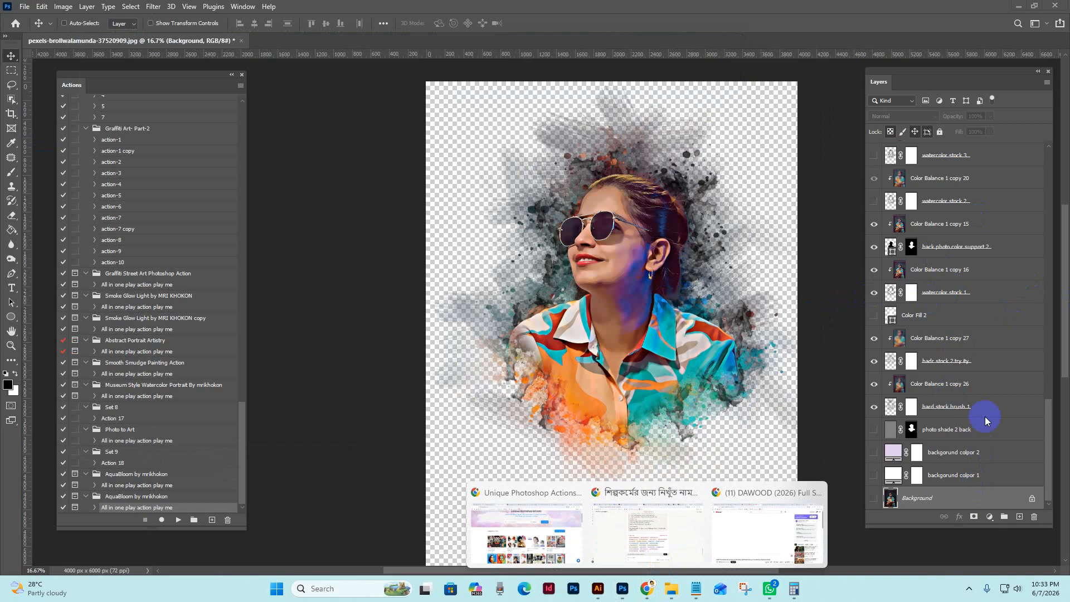
{"action": "left_click", "coordinate": [972, 338]}
Show the "adjust 1s" adjustment layer above the transparent artwork
{"action": "scroll", "coordinate": [981, 336], "scroll_direction": "up", "scroll_amount": 3}
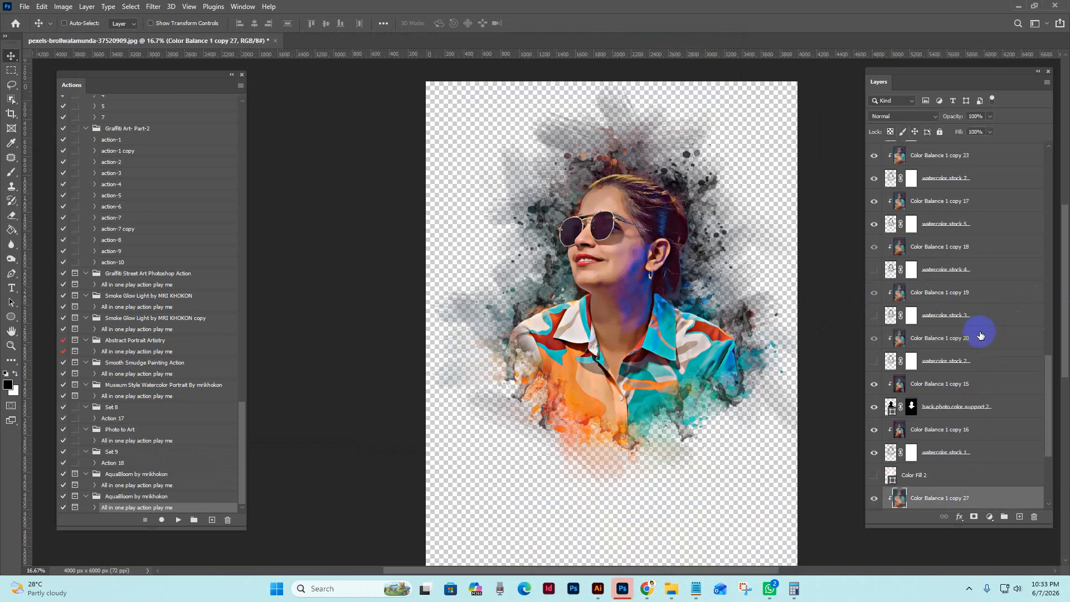
{"action": "scroll", "coordinate": [981, 334], "scroll_direction": "up", "scroll_amount": 10}
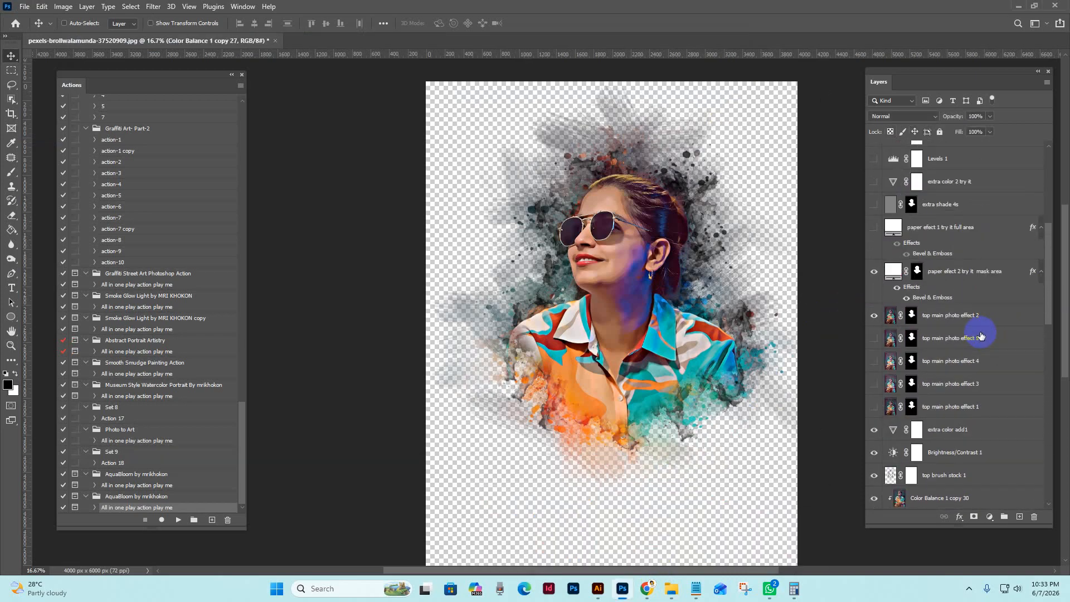
{"action": "scroll", "coordinate": [953, 245], "scroll_direction": "up", "scroll_amount": 3}
{"action": "left_click", "coordinate": [957, 273]}
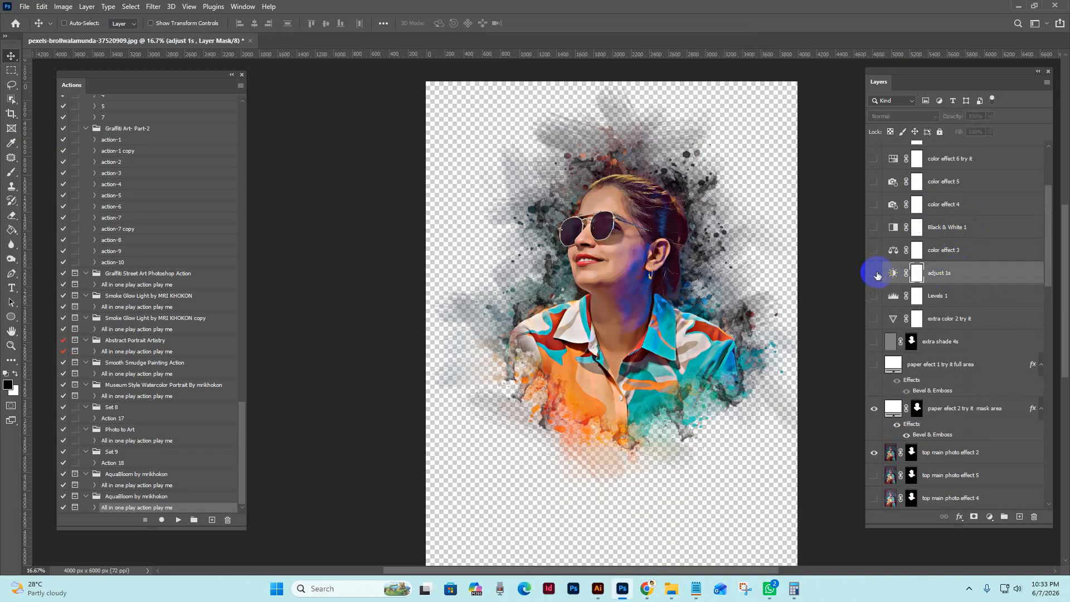
{"action": "left_click", "coordinate": [874, 272]}
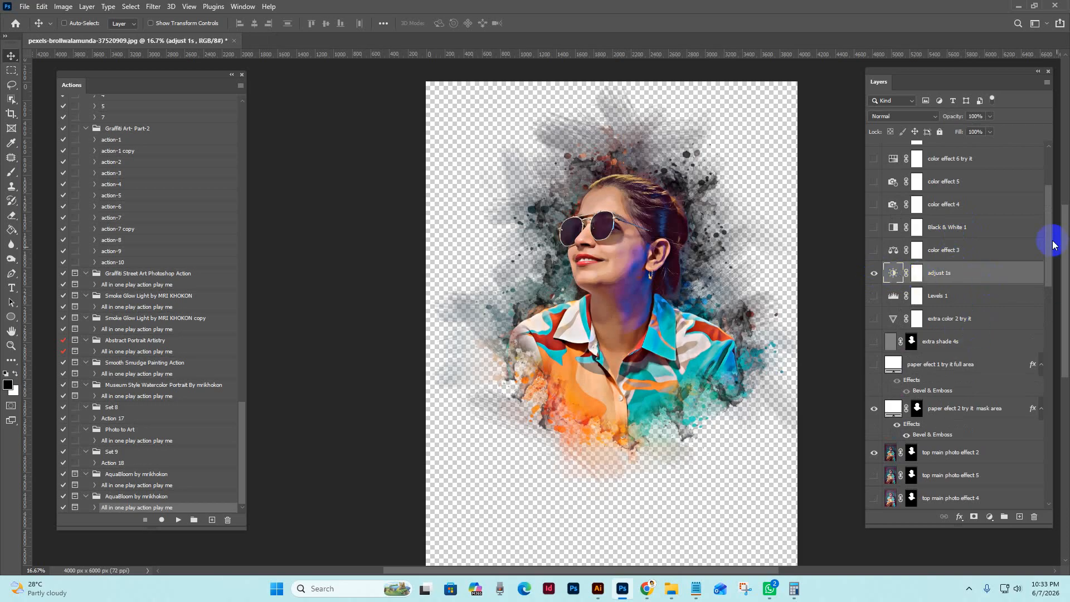
Show the "backgorund colpor 1" layer to place the artwork on a white background
{"action": "left_click_drag", "start_coordinate": [1051, 234], "coordinate": [1028, 470]}
{"action": "left_click", "coordinate": [960, 475]}
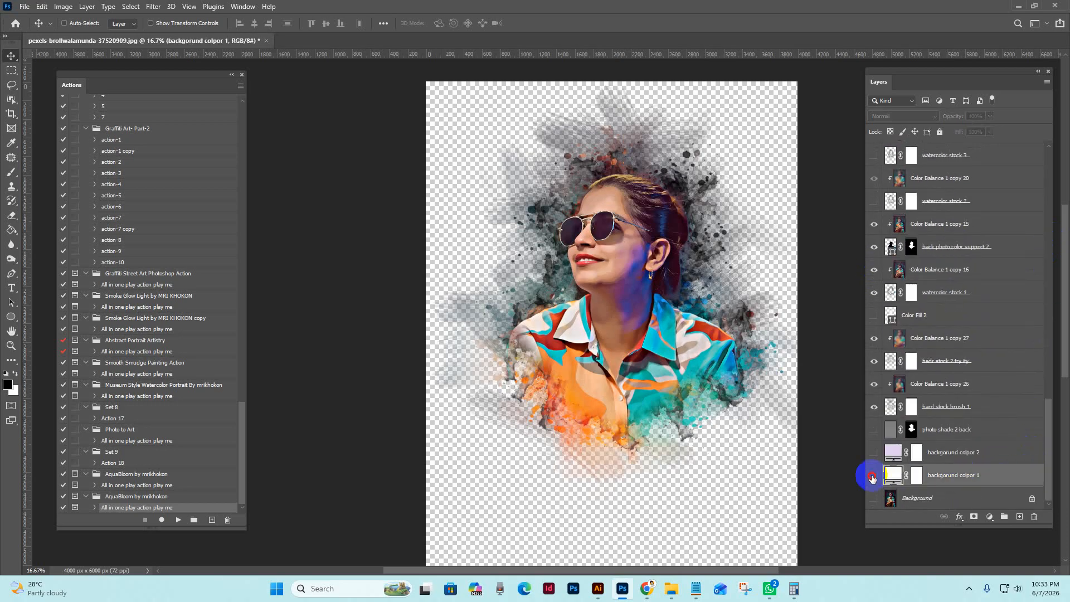
{"action": "left_click", "coordinate": [874, 475]}
Hide the "adjust 1s" adjustment layer again
{"action": "scroll", "coordinate": [990, 315], "scroll_direction": "up", "scroll_amount": 5}
{"action": "scroll", "coordinate": [990, 315], "scroll_direction": "up", "scroll_amount": 6}
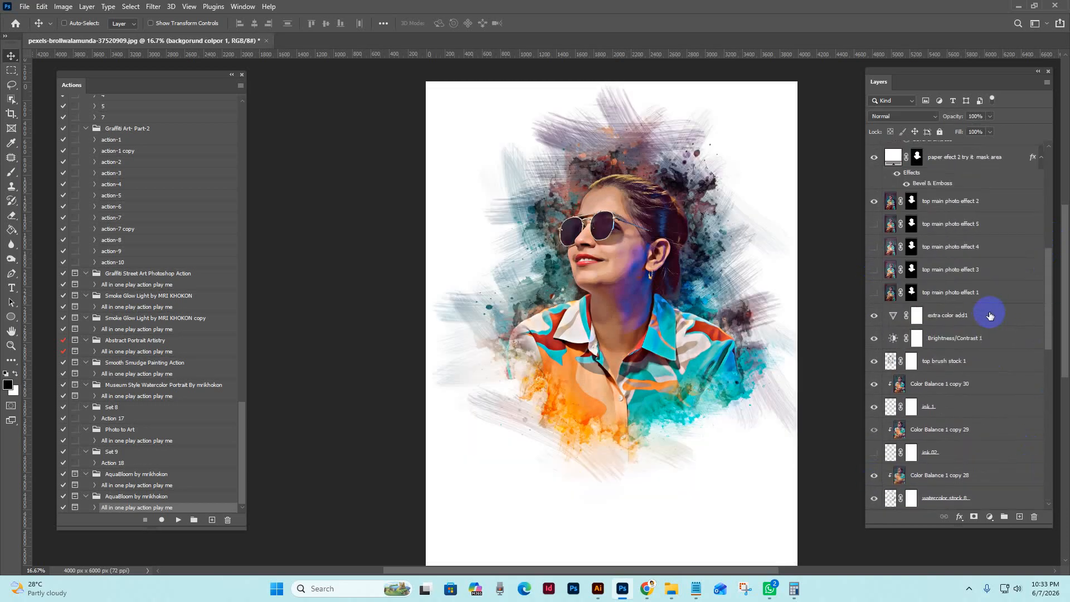
{"action": "left_click", "coordinate": [977, 205]}
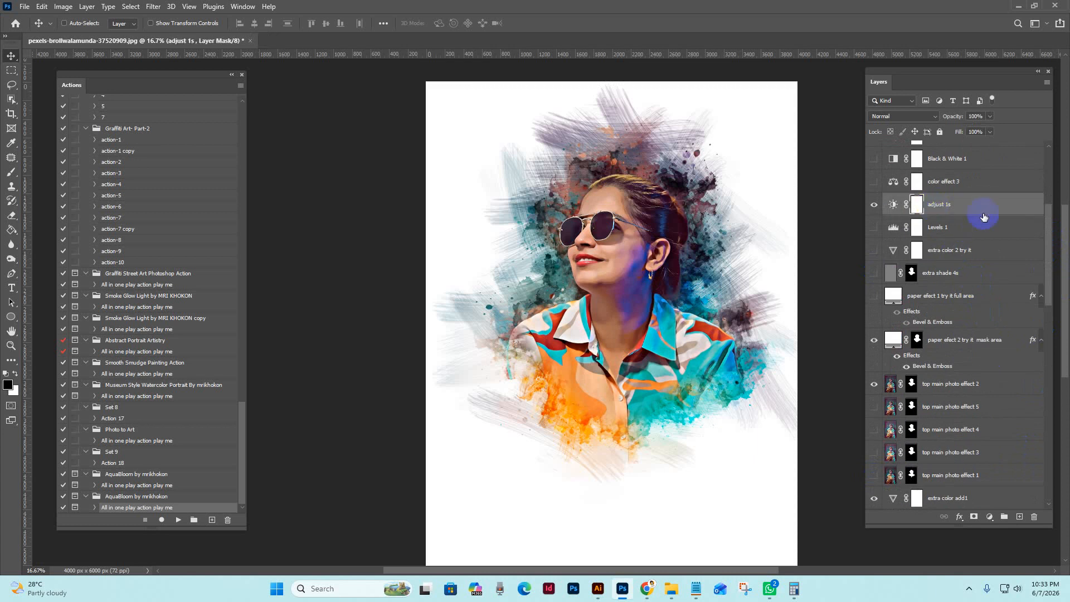
{"action": "scroll", "coordinate": [979, 215], "scroll_direction": "up", "scroll_amount": 1}
{"action": "left_click", "coordinate": [875, 275]}
Preview the "color effect 3" and "Black & White 1" adjustment layers on the portrait, leaving both hidden
{"action": "left_click", "coordinate": [881, 255]}
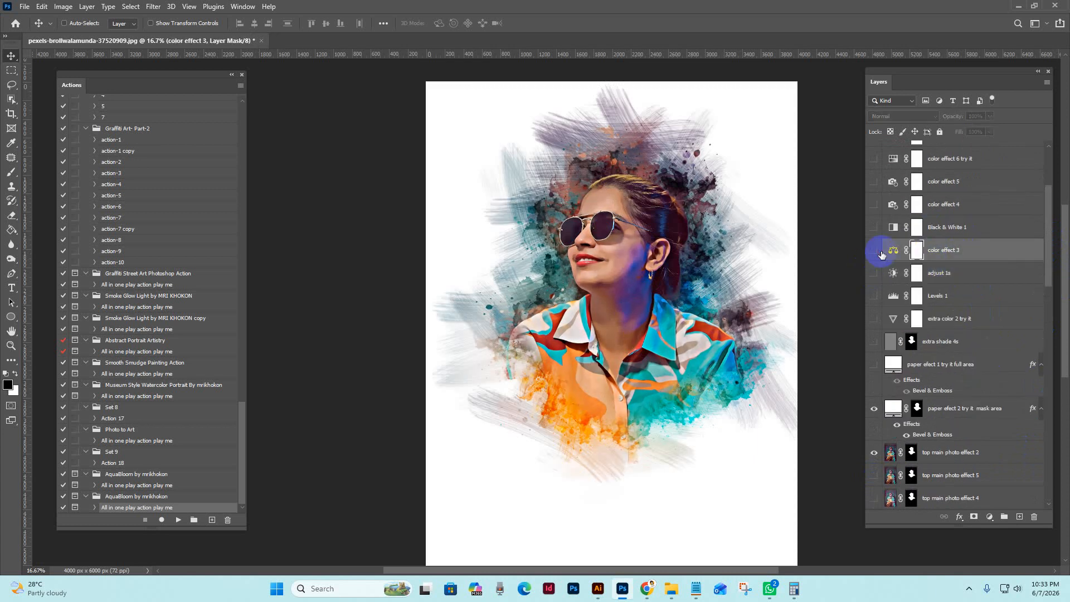
{"action": "left_click", "coordinate": [874, 254]}
{"action": "left_click", "coordinate": [888, 233]}
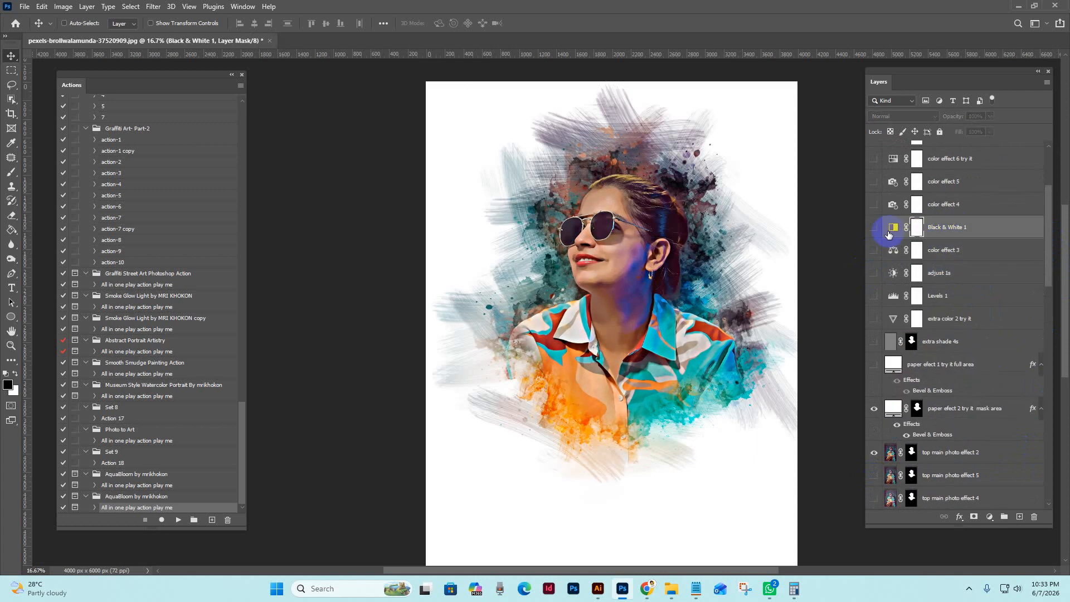
{"action": "left_click", "coordinate": [874, 231]}
{"action": "left_click", "coordinate": [874, 231]}
Preview the "color effect 4" and "color effect 5" adjustment layers on the portrait, leaving both hidden
{"action": "scroll", "coordinate": [953, 236], "scroll_direction": "up", "scroll_amount": 1}
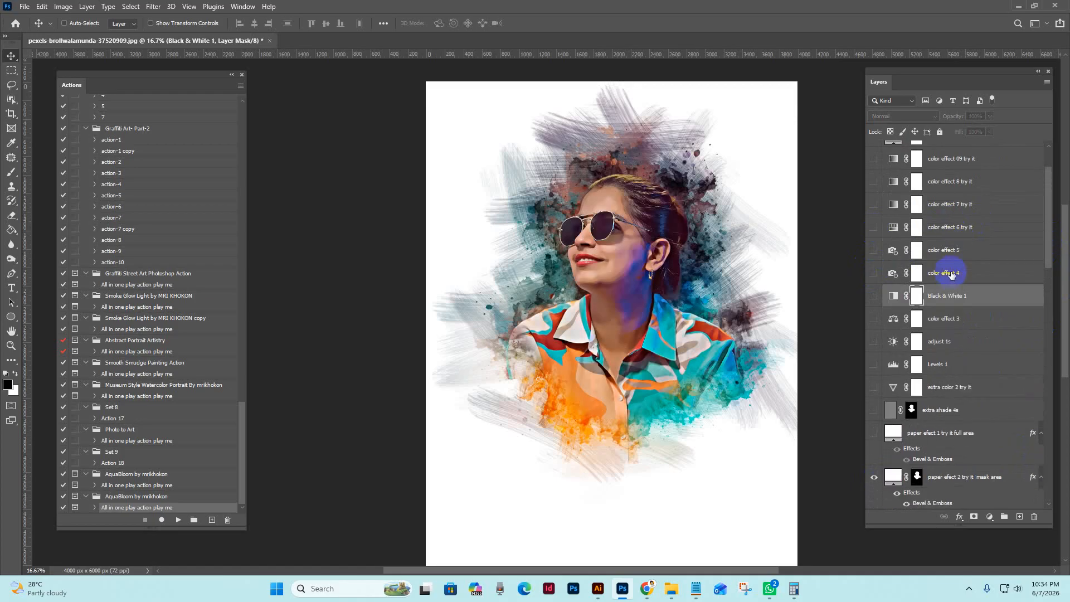
{"action": "left_click", "coordinate": [948, 272]}
{"action": "left_click", "coordinate": [875, 275]}
{"action": "left_click", "coordinate": [875, 251]}
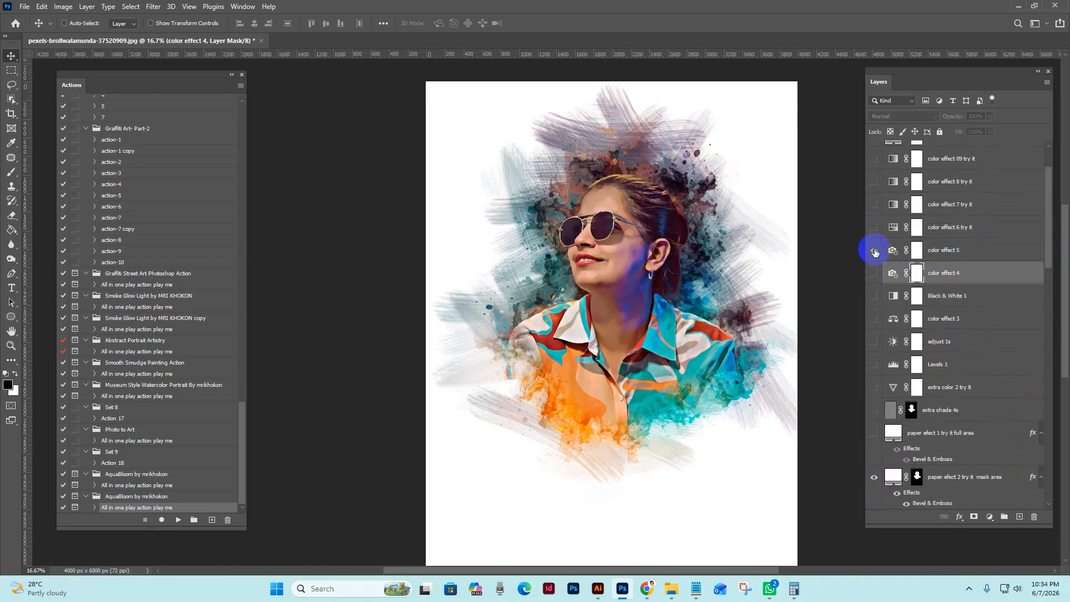
Show the "color effect 6 try it" layer, set its colorize hue to 171, and hide the layer
{"action": "left_click", "coordinate": [875, 228]}
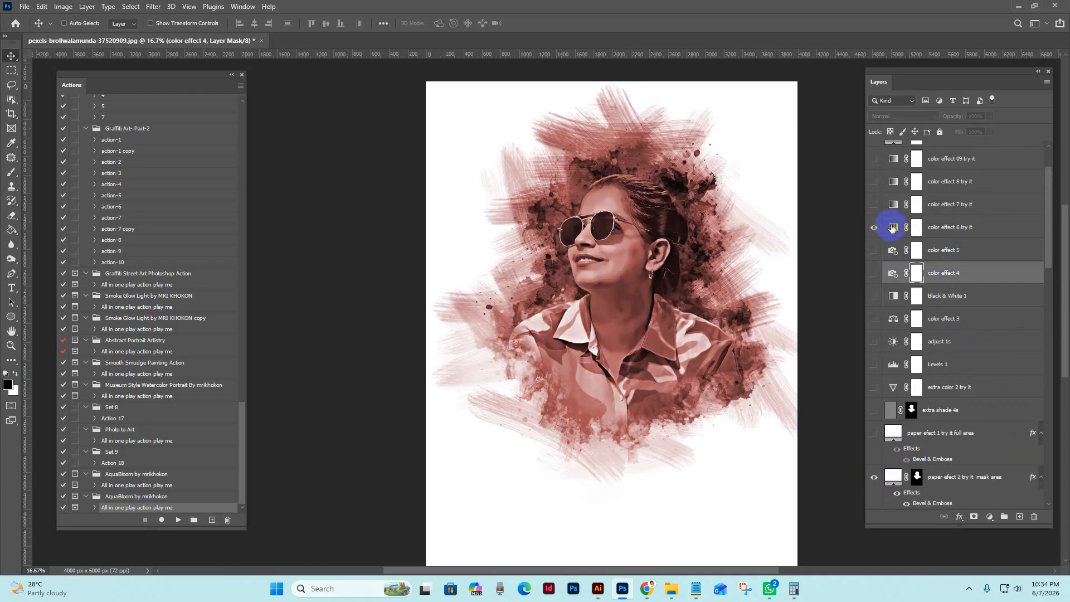
{"action": "double_click", "coordinate": [892, 228]}
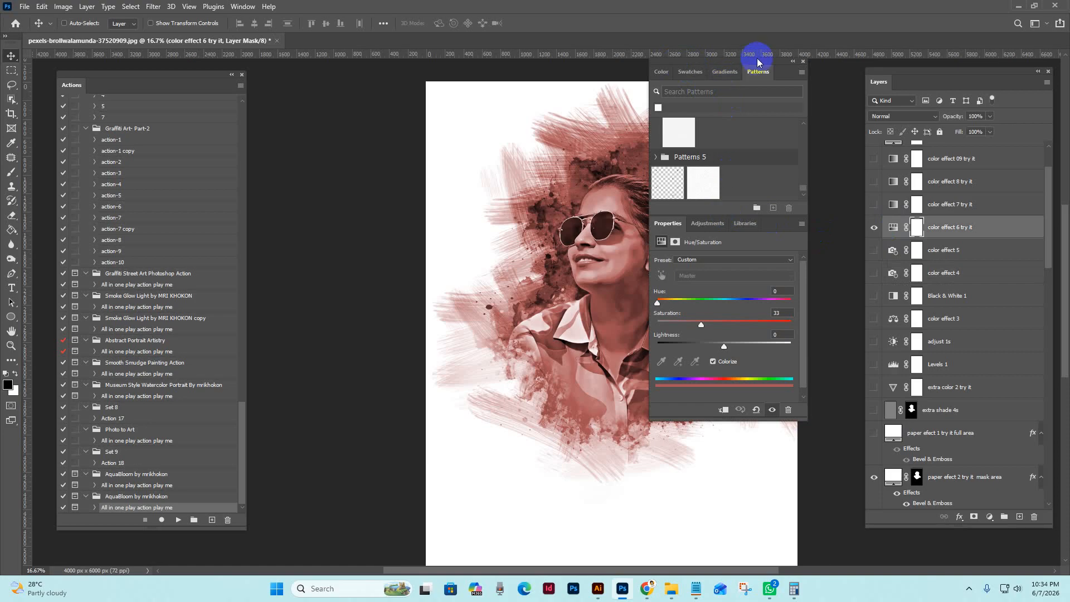
{"action": "left_click_drag", "start_coordinate": [758, 63], "coordinate": [906, 85]}
{"action": "mouse_move", "coordinate": [848, 323]}
{"action": "left_mouse_down"}
{"action": "mouse_move", "coordinate": [910, 328]}
{"action": "mouse_move", "coordinate": [869, 325]}
{"action": "left_mouse_up"}
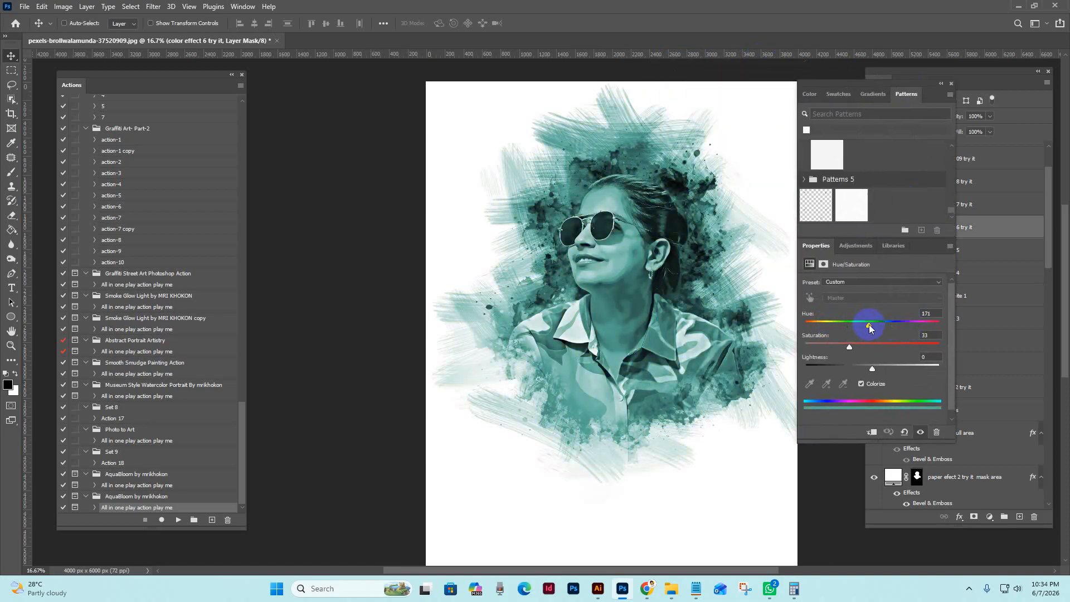
{"action": "left_click", "coordinate": [950, 84]}
Preview the "color effect 7 try it", "color effect 8 try it" and "color effect 09 try it" layers one at a time
{"action": "left_click", "coordinate": [967, 211]}
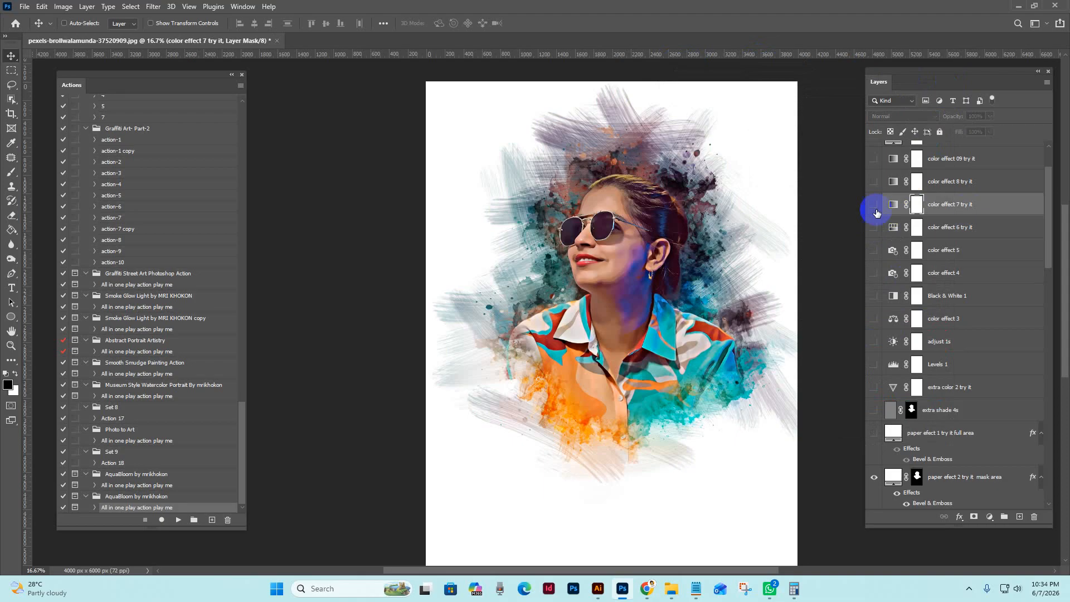
{"action": "left_click", "coordinate": [874, 205]}
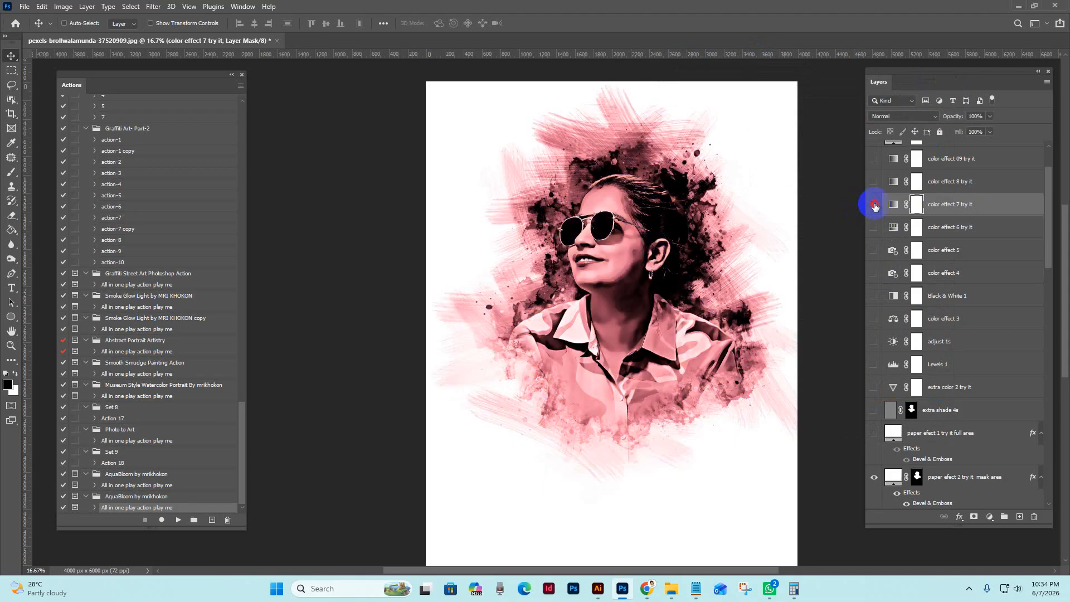
{"action": "left_click", "coordinate": [874, 205]}
{"action": "left_click", "coordinate": [876, 186]}
{"action": "scroll", "coordinate": [875, 223], "scroll_direction": "up", "scroll_amount": 2}
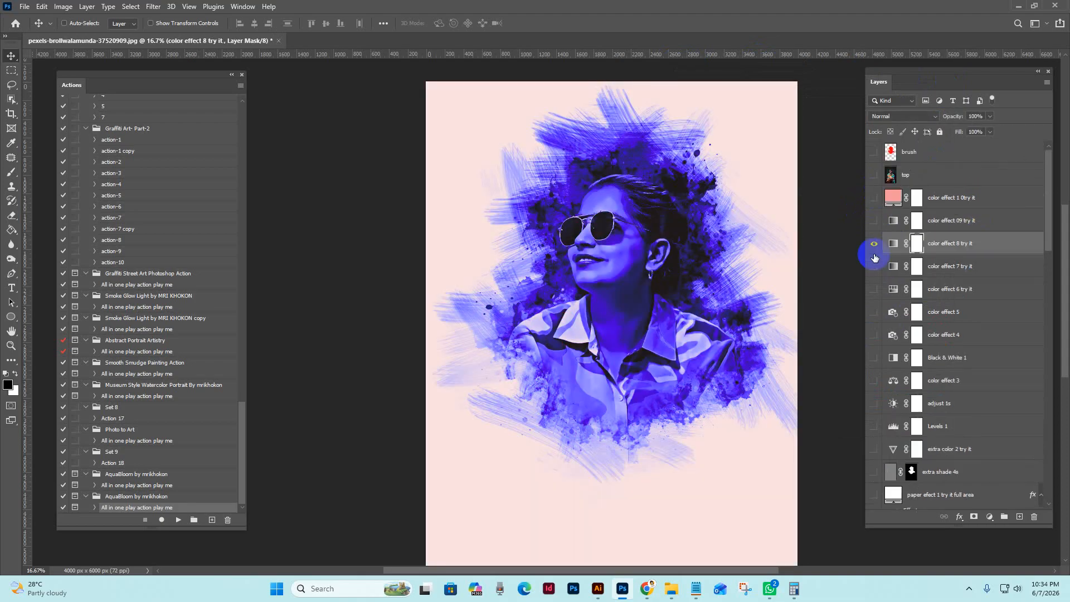
{"action": "left_click", "coordinate": [874, 242]}
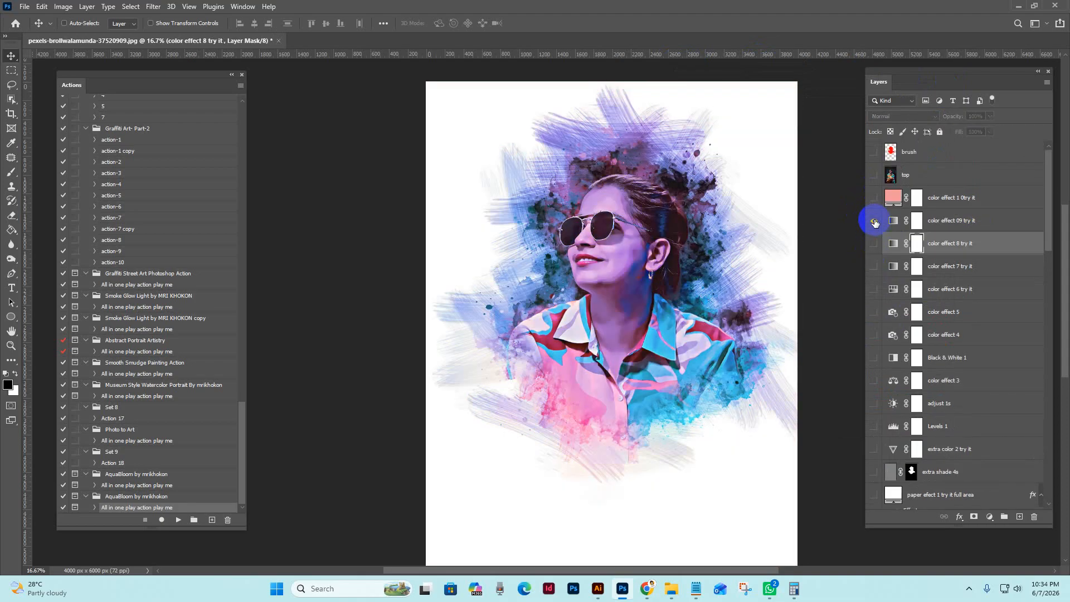
Show the "color effect 1 0try it" fill layer, change its color to light orange f0c698, and hide it
{"action": "left_click", "coordinate": [874, 199]}
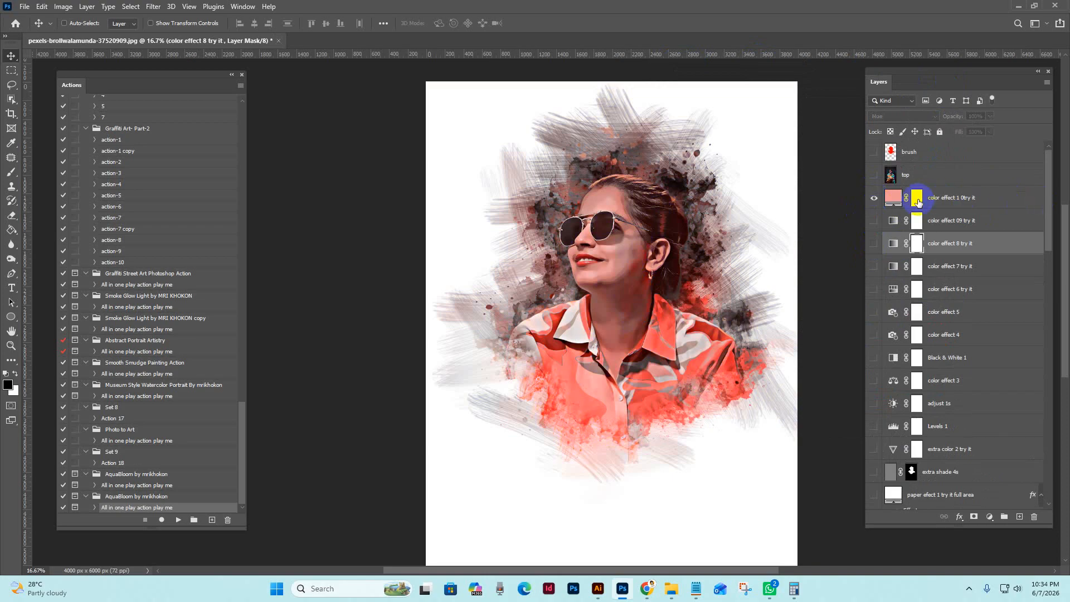
{"action": "left_click", "coordinate": [893, 198]}
{"action": "double_click", "coordinate": [893, 198]}
{"action": "left_click_drag", "start_coordinate": [902, 394], "coordinate": [895, 494]}
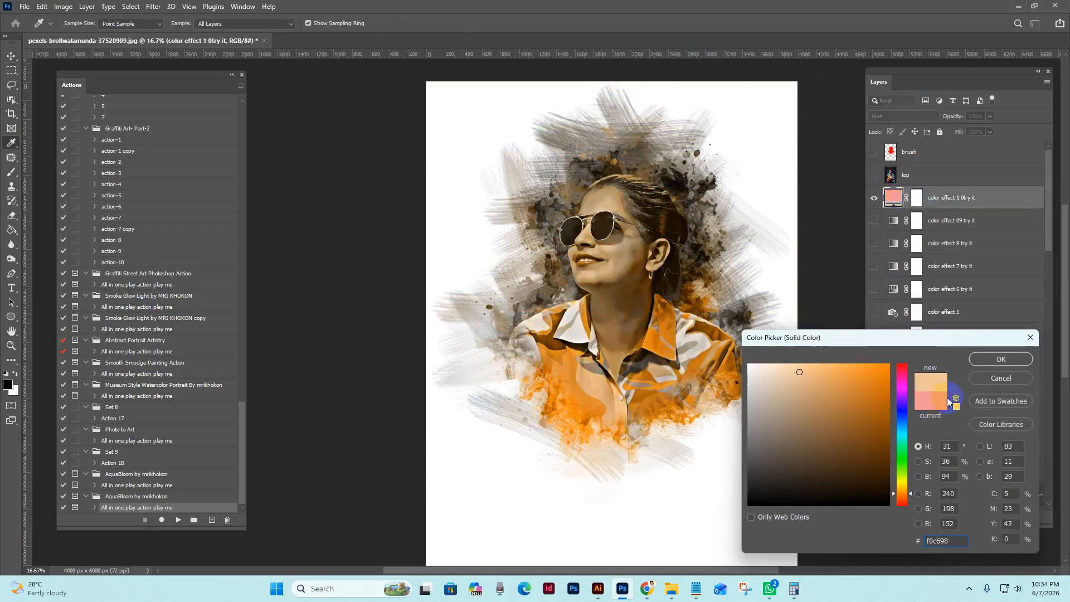
{"action": "left_click", "coordinate": [1000, 359]}
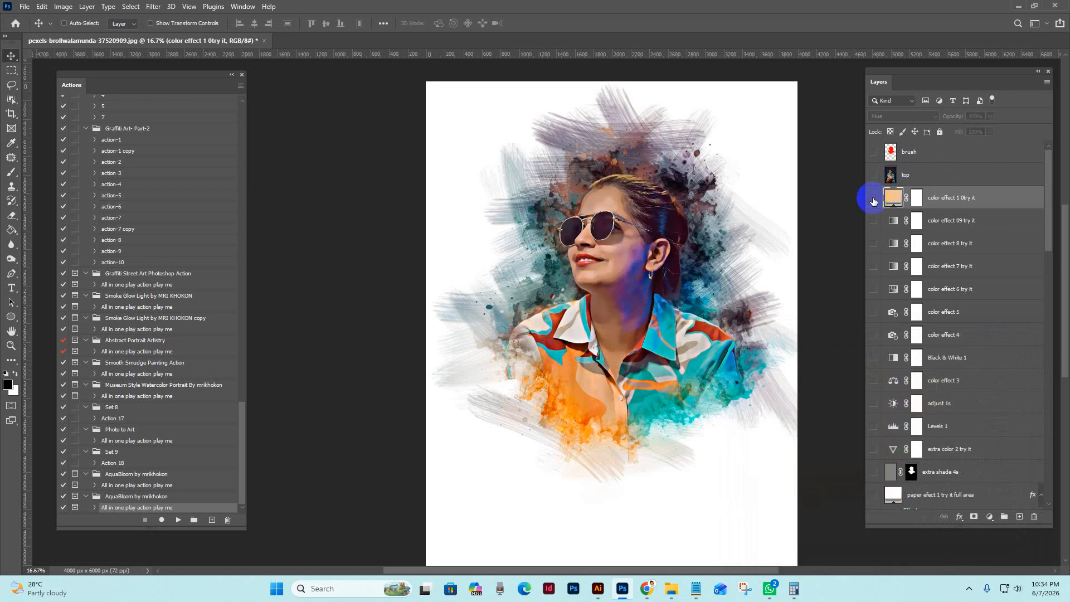
{"action": "scroll", "coordinate": [946, 373], "scroll_direction": "down", "scroll_amount": 5}
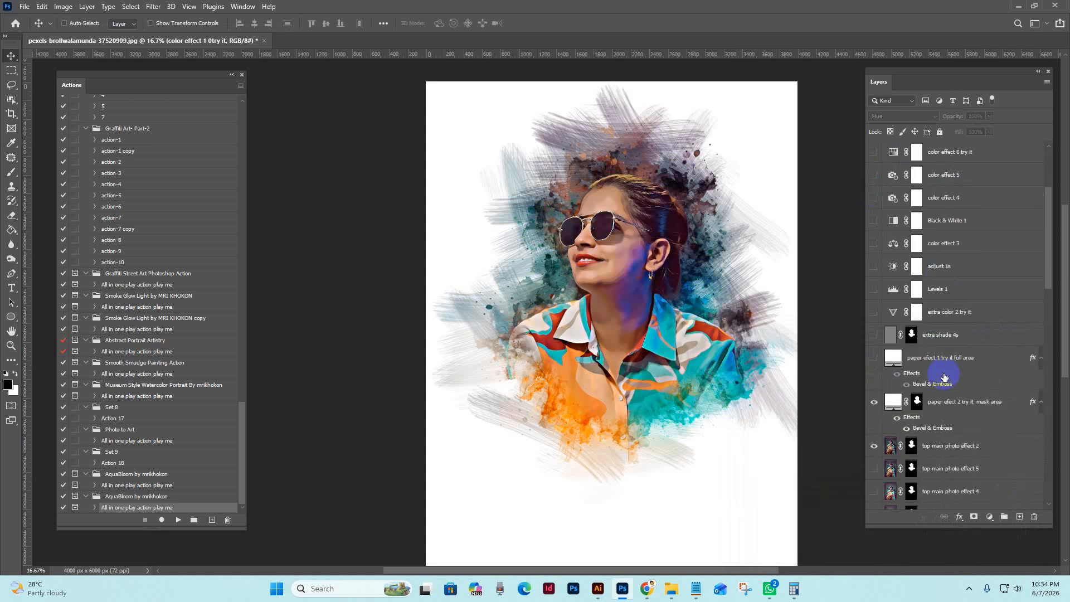
{"action": "scroll", "coordinate": [944, 377], "scroll_direction": "down", "scroll_amount": 9}
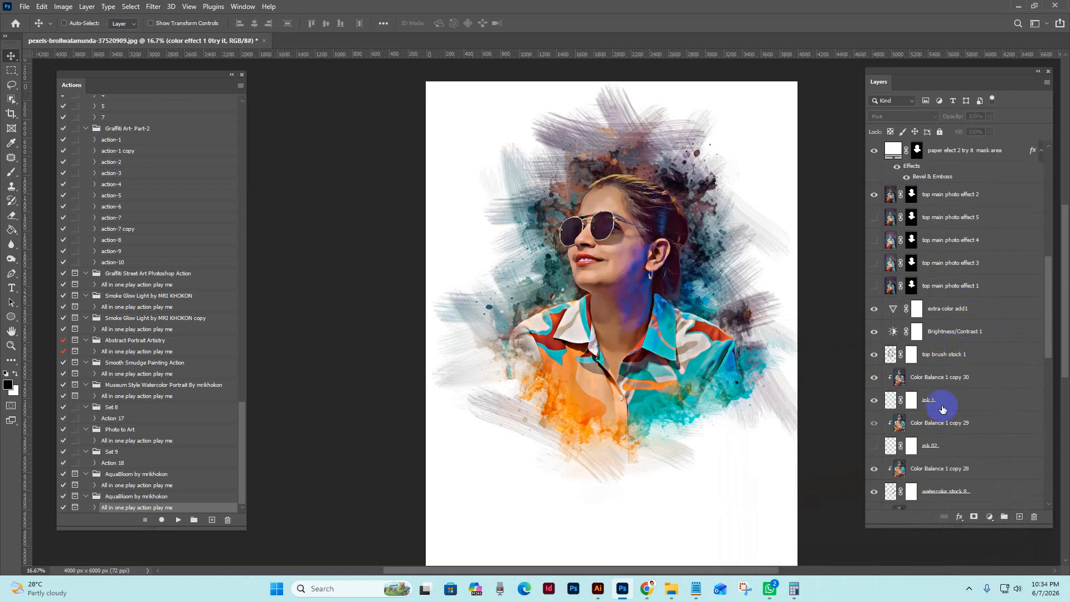
{"action": "scroll", "coordinate": [948, 407], "scroll_direction": "down", "scroll_amount": 5}
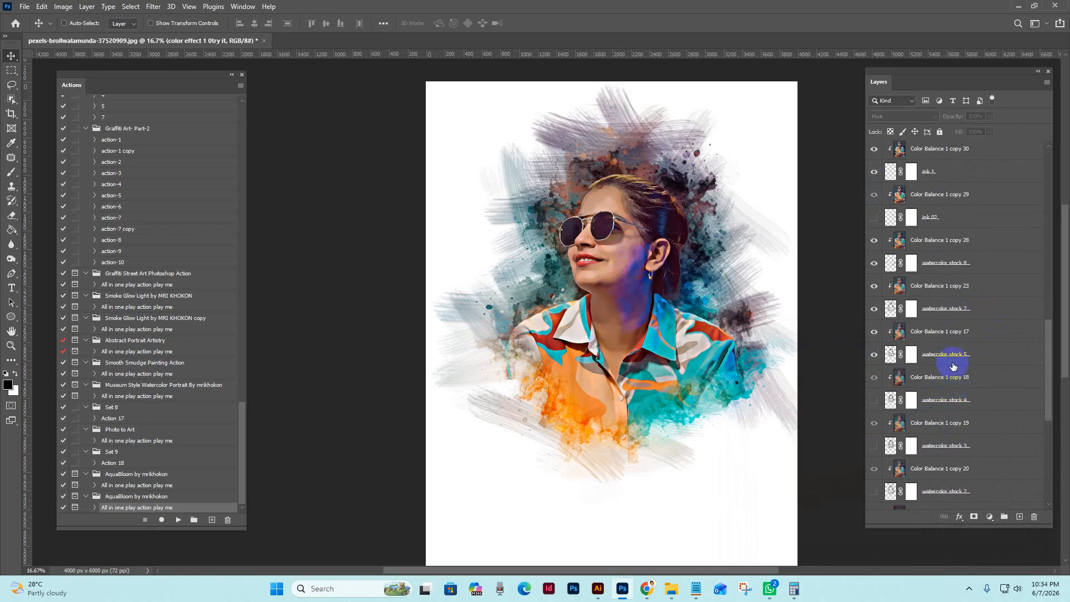
{"action": "left_click_drag", "start_coordinate": [896, 83], "coordinate": [859, 82]}
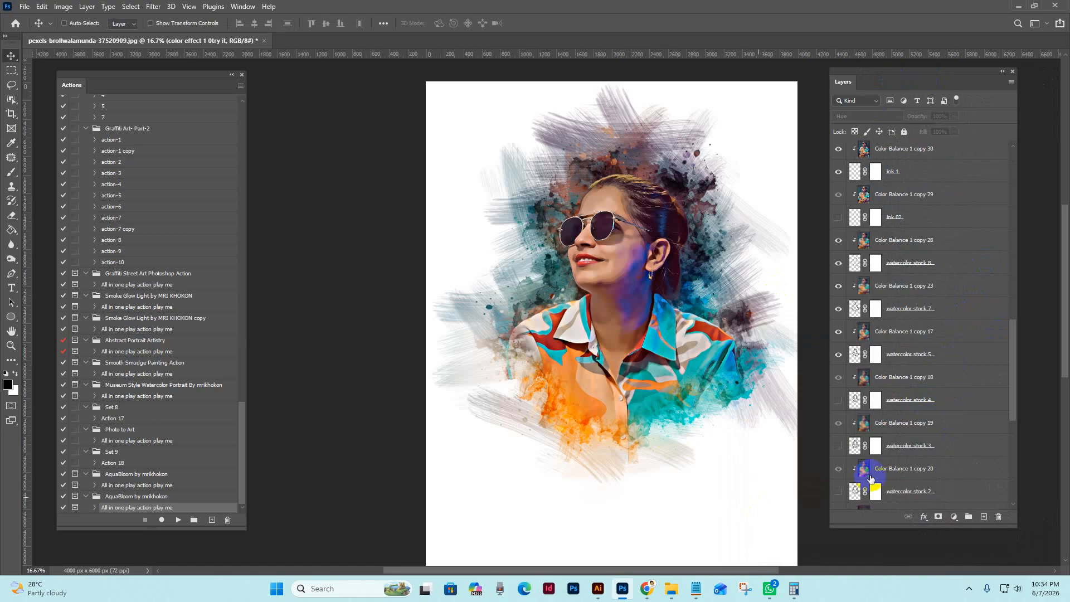
Switch to the browser and look through the featured files on the photoshopaction.net home page
{"action": "mouse_move", "coordinate": [647, 594]}
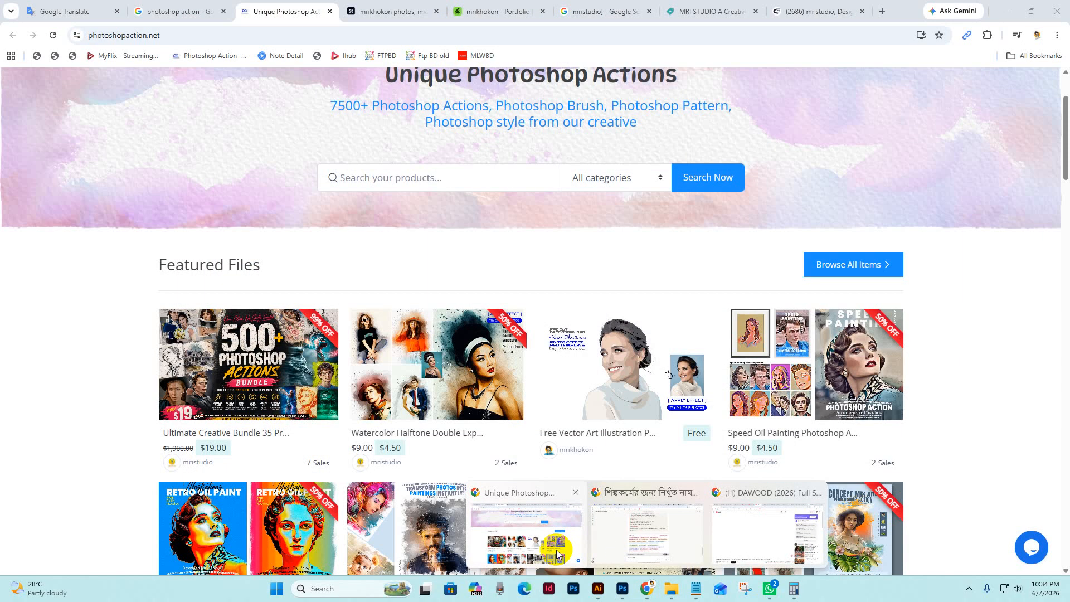
{"action": "left_click", "coordinate": [551, 545]}
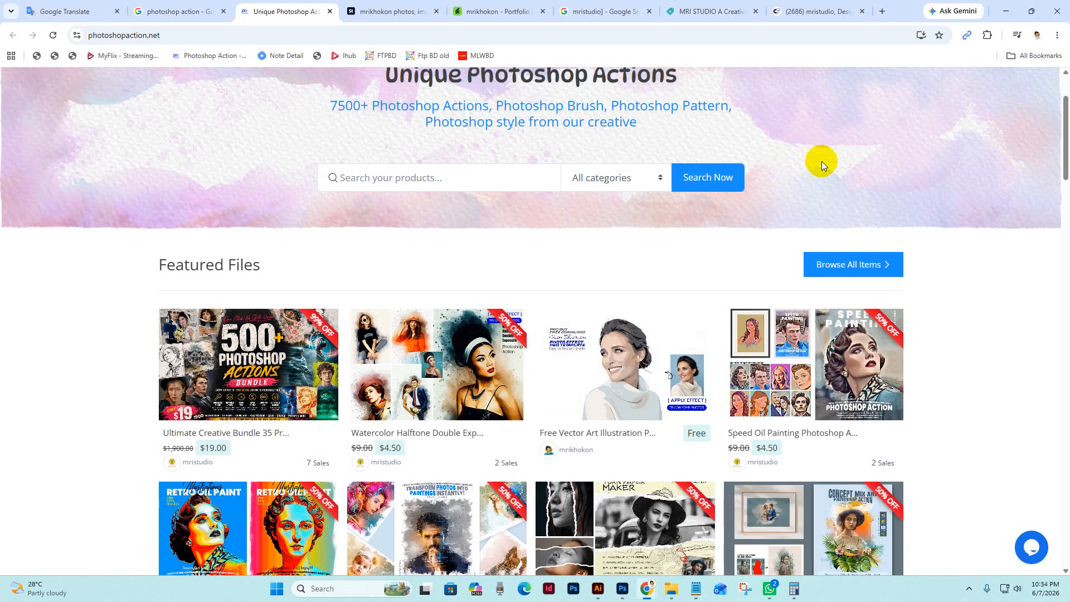
{"action": "scroll", "coordinate": [326, 292], "scroll_direction": "up", "scroll_amount": 2}
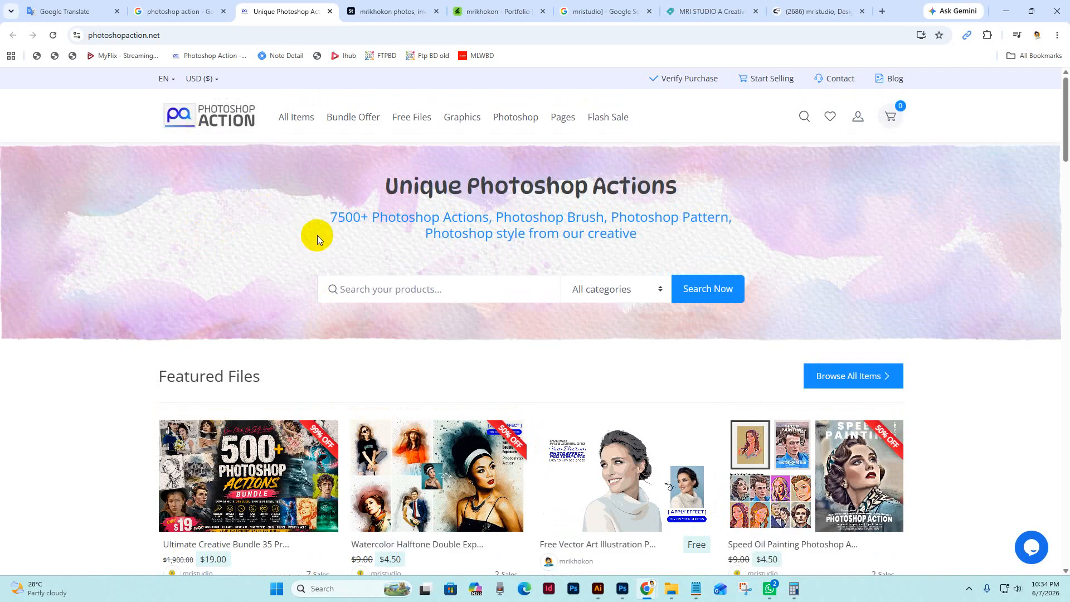
{"action": "scroll", "coordinate": [298, 249], "scroll_direction": "down", "scroll_amount": 5}
{"action": "scroll", "coordinate": [163, 326], "scroll_direction": "up", "scroll_amount": 2}
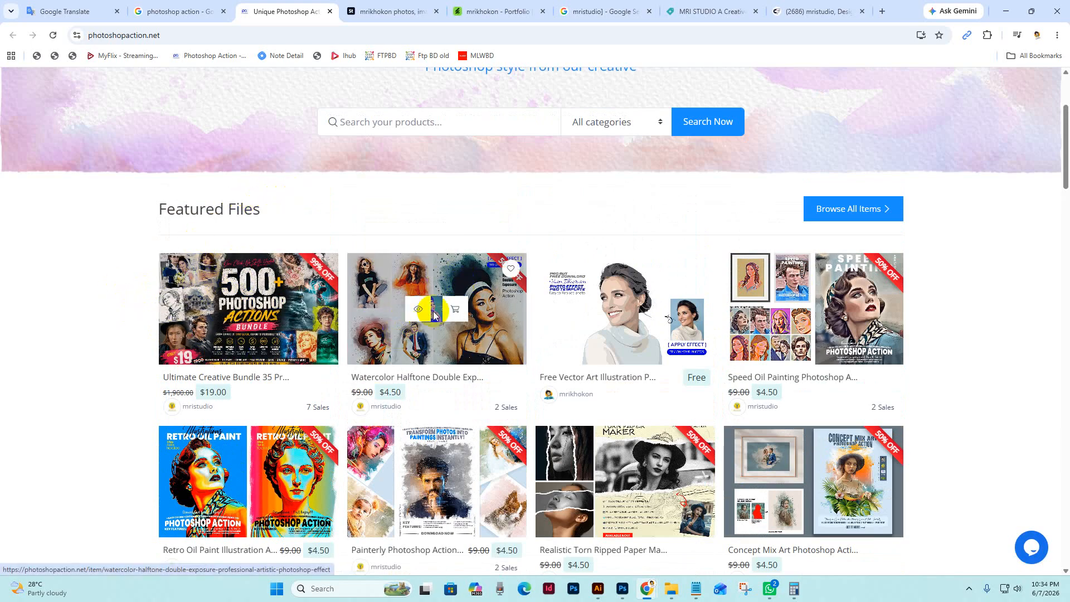
{"action": "scroll", "coordinate": [968, 305], "scroll_direction": "up", "scroll_amount": 3}
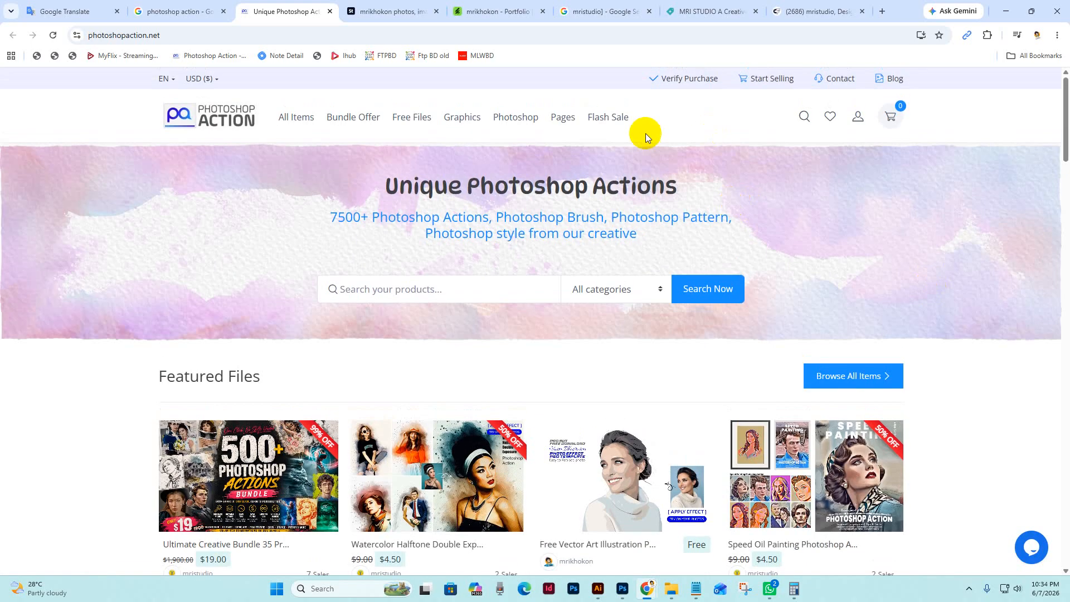
{"action": "scroll", "coordinate": [979, 330], "scroll_direction": "down", "scroll_amount": 5}
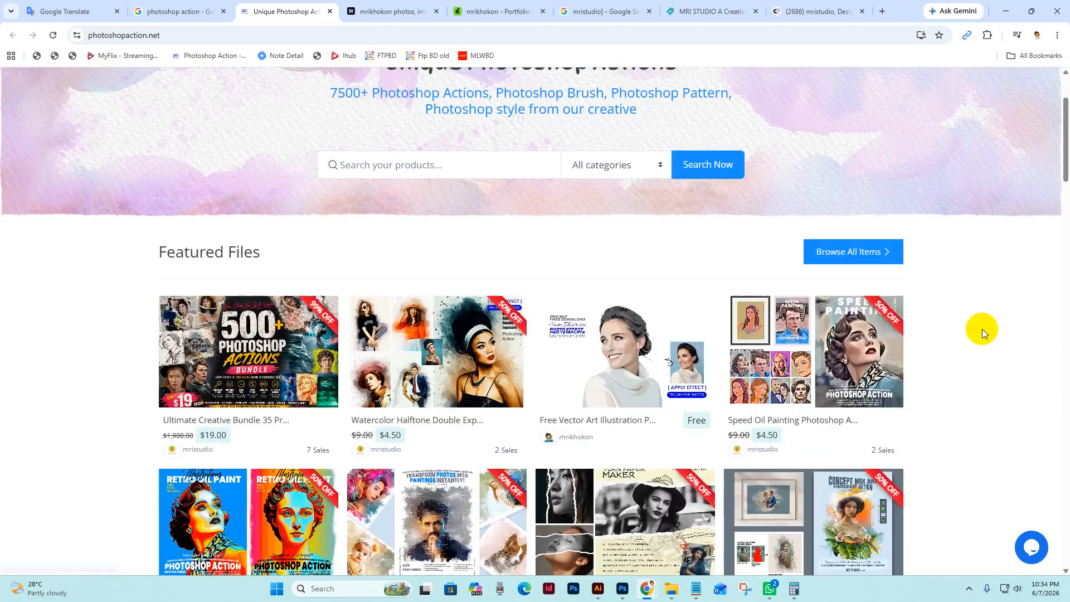
Switch to the Adobe Stock contributor portfolio, dismiss the sign-in prompt, and look through its featured collections and images
{"action": "left_click", "coordinate": [393, 11]}
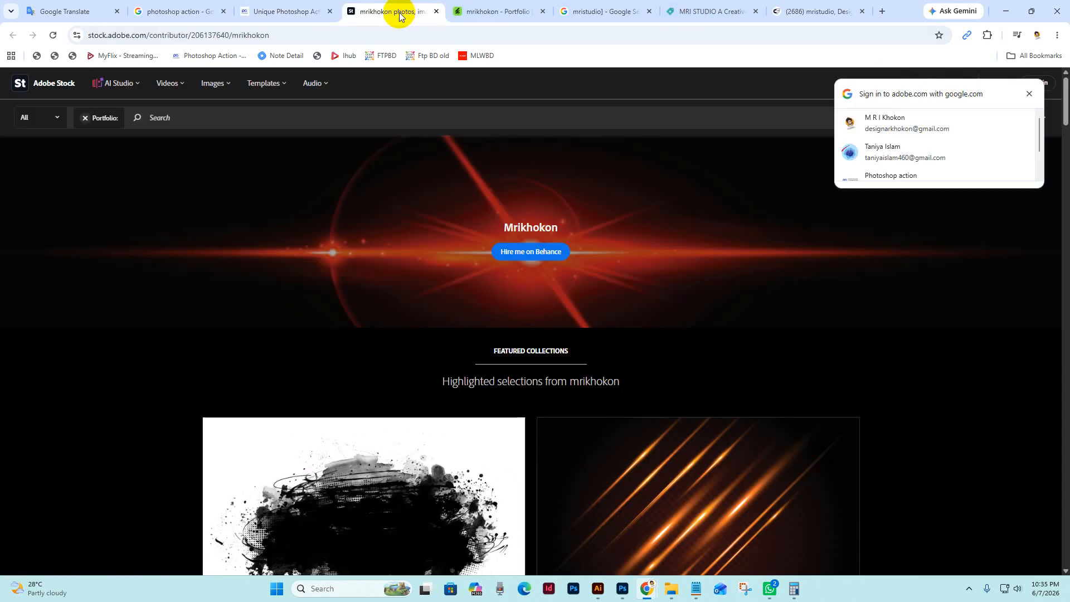
{"action": "left_click", "coordinate": [1029, 93]}
{"action": "scroll", "coordinate": [979, 370], "scroll_direction": "down", "scroll_amount": 12}
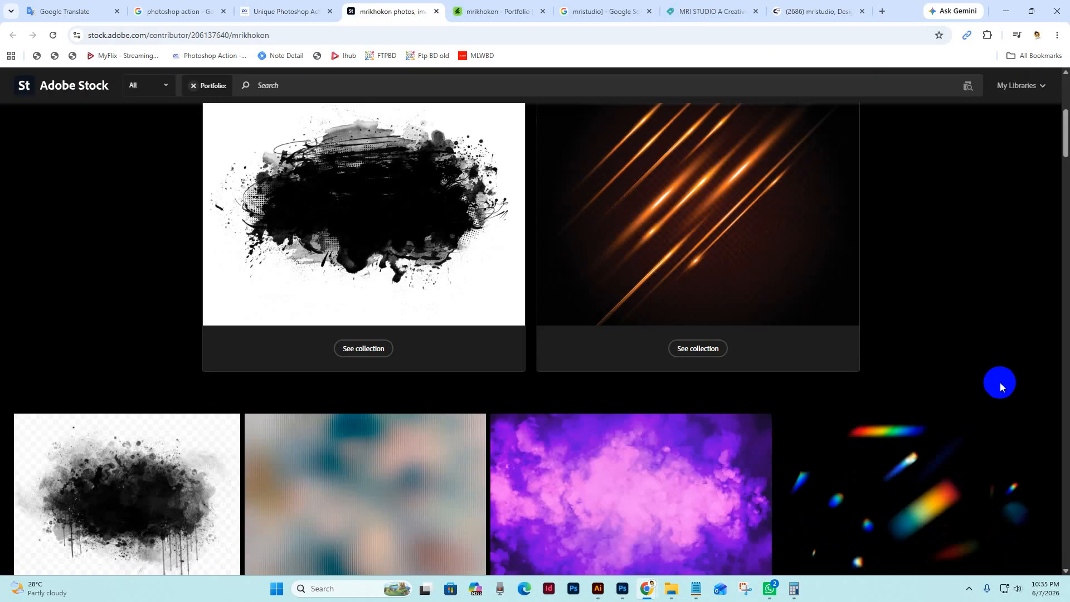
{"action": "scroll", "coordinate": [1005, 386], "scroll_direction": "down", "scroll_amount": 5}
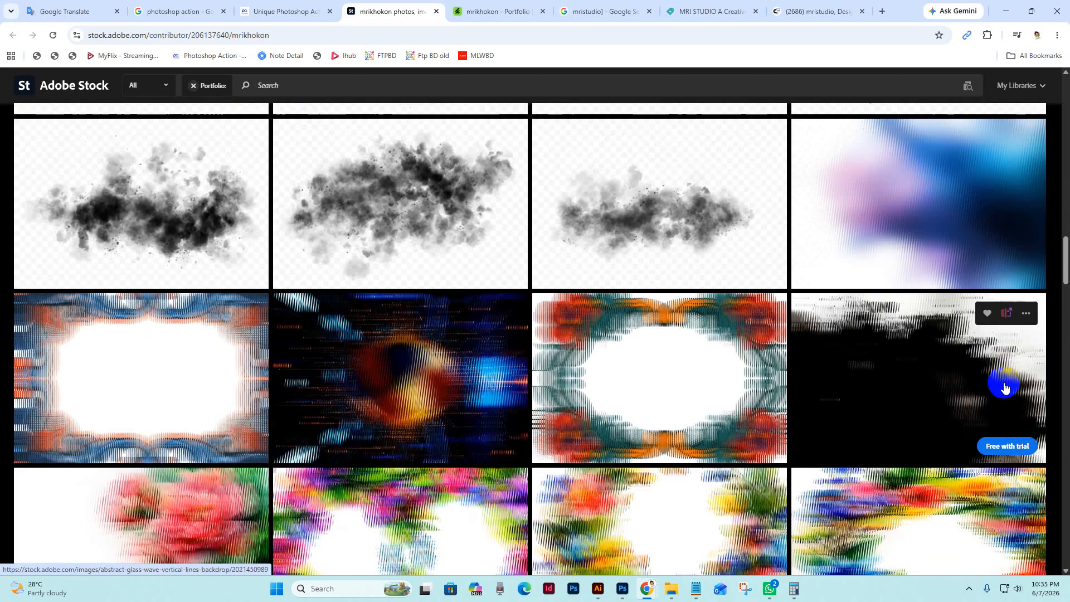
{"action": "scroll", "coordinate": [791, 379], "scroll_direction": "up", "scroll_amount": 20}
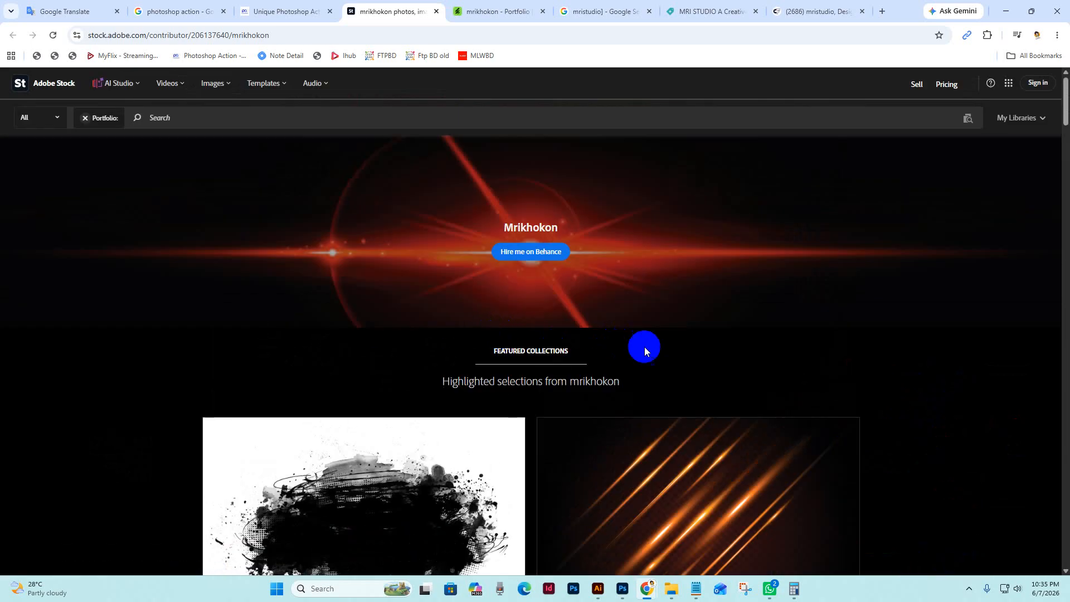
Look over the top of the Adobe Stock portfolio, and browse the creator's items in the GraphicRiver portfolio
{"action": "scroll", "coordinate": [682, 351], "scroll_direction": "down", "scroll_amount": 4}
{"action": "scroll", "coordinate": [682, 340], "scroll_direction": "up", "scroll_amount": 3}
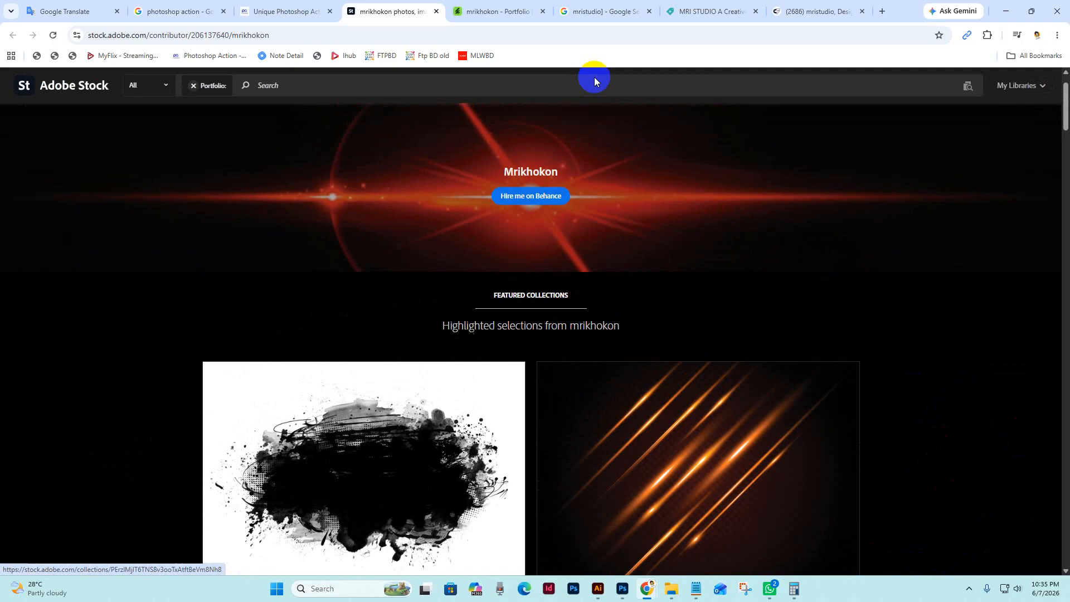
{"action": "left_click", "coordinate": [488, 11]}
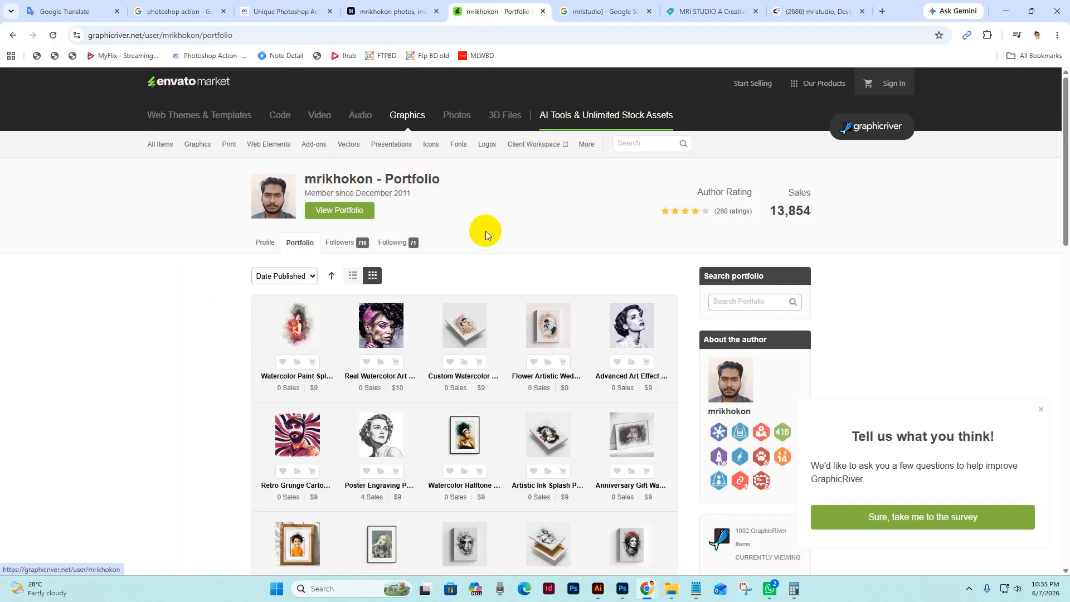
{"action": "scroll", "coordinate": [383, 229], "scroll_direction": "down", "scroll_amount": 10}
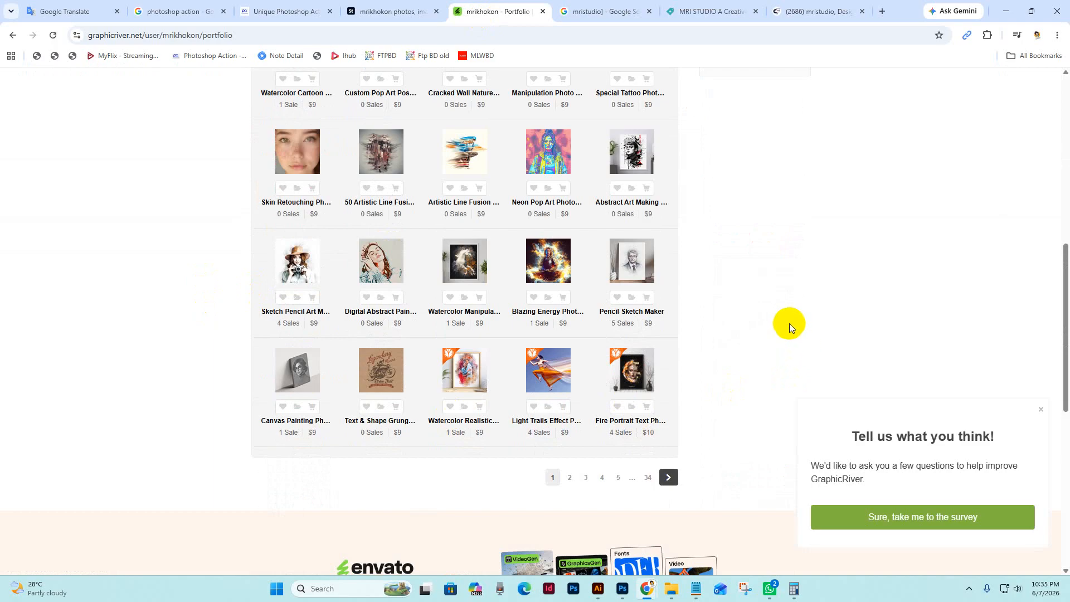
Switch to the MRI STUDIO shop on Creative Market, look through its product listings, and open another page of products
{"action": "left_click", "coordinate": [700, 16]}
{"action": "scroll", "coordinate": [830, 342], "scroll_direction": "down", "scroll_amount": 5}
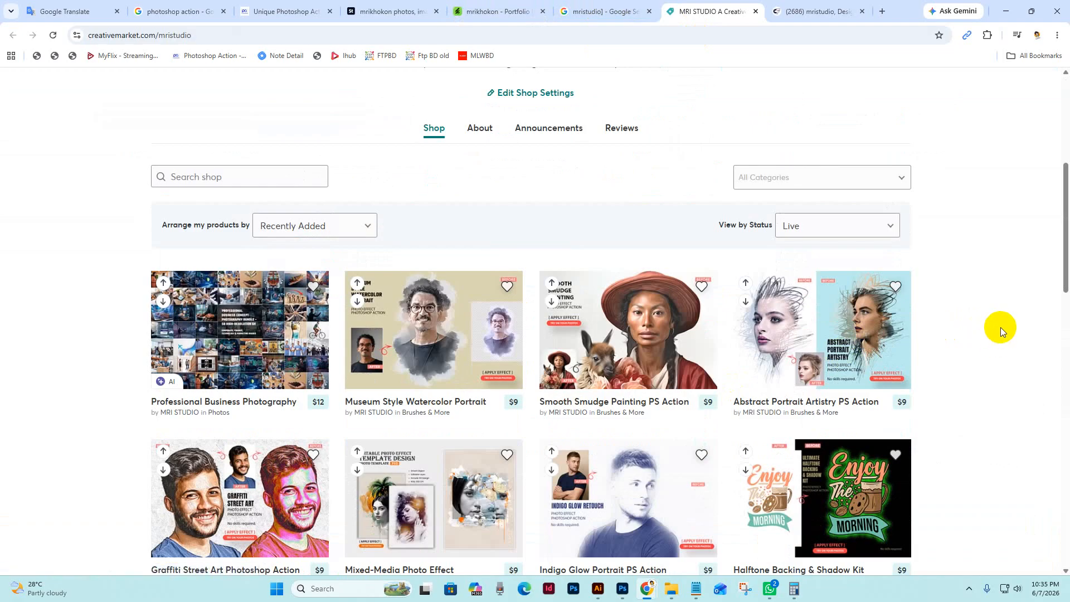
{"action": "scroll", "coordinate": [1001, 327], "scroll_direction": "up", "scroll_amount": 2}
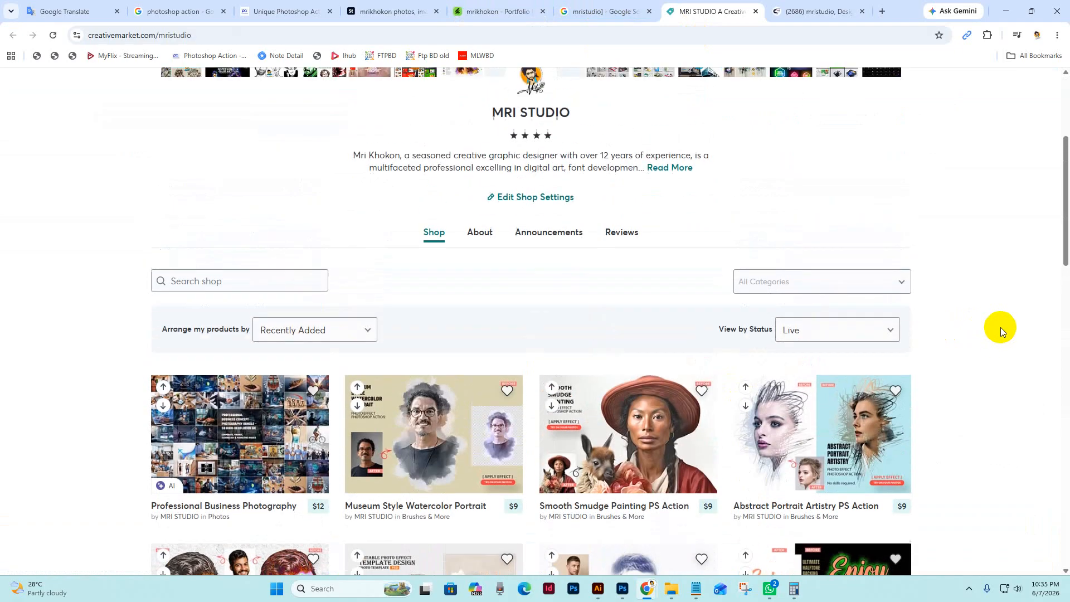
{"action": "scroll", "coordinate": [84, 215], "scroll_direction": "down", "scroll_amount": 10}
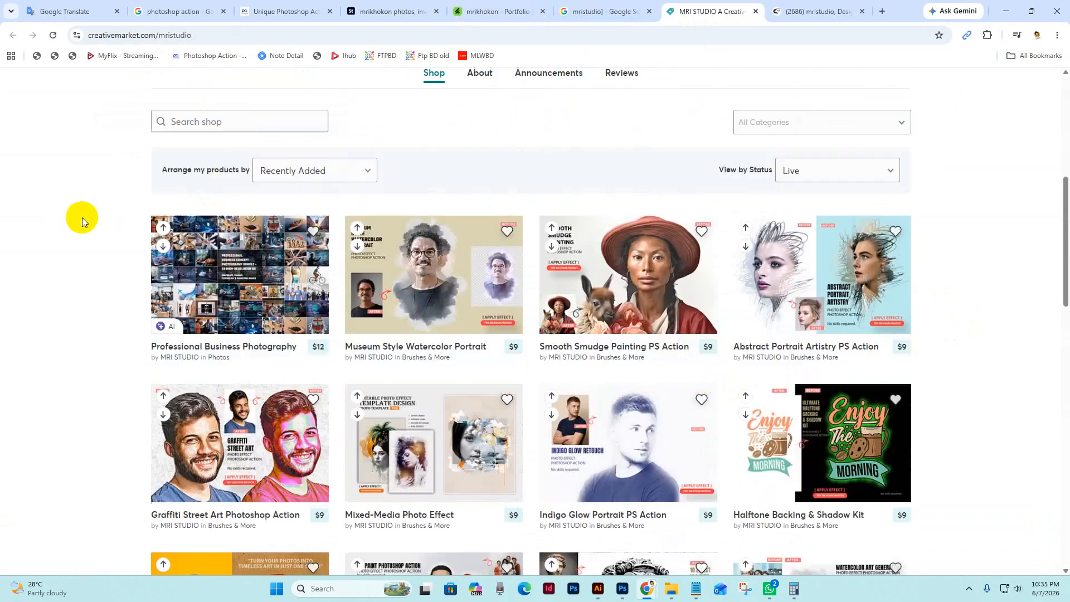
{"action": "scroll", "coordinate": [85, 215], "scroll_direction": "down", "scroll_amount": 8}
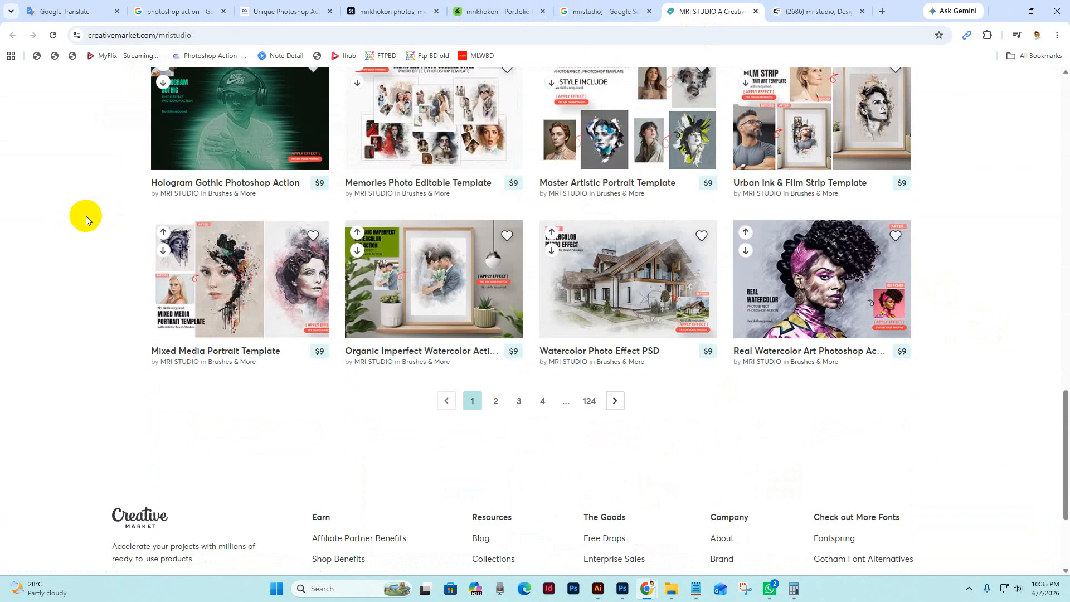
{"action": "left_click", "coordinate": [520, 289]}
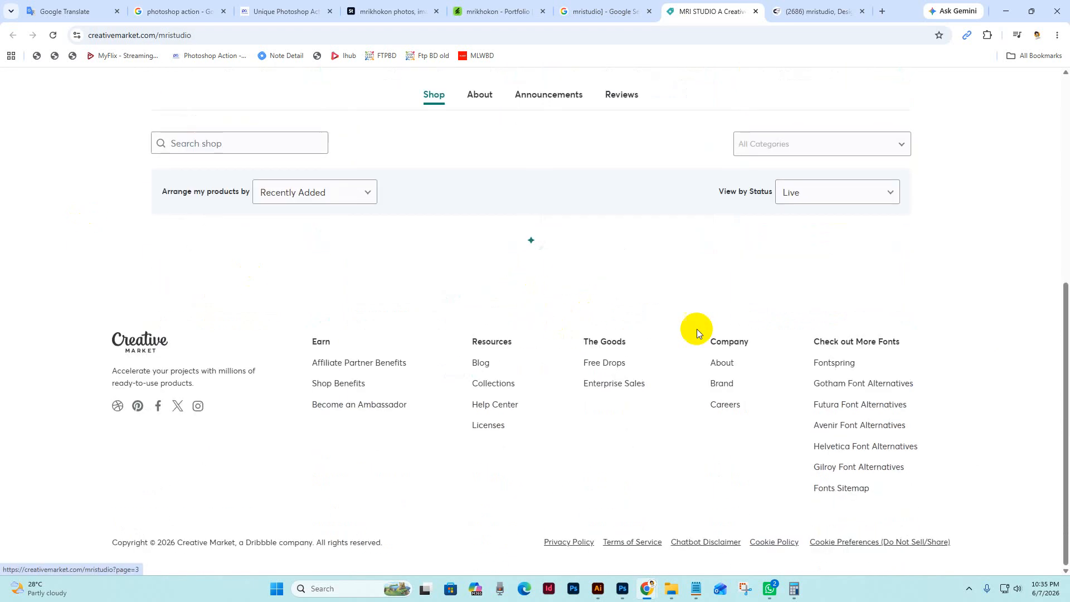
Switch to the mristudio designer page on Creative Fabrica, dismiss its pop-ups, and look through the listed products
{"action": "left_click", "coordinate": [818, 12]}
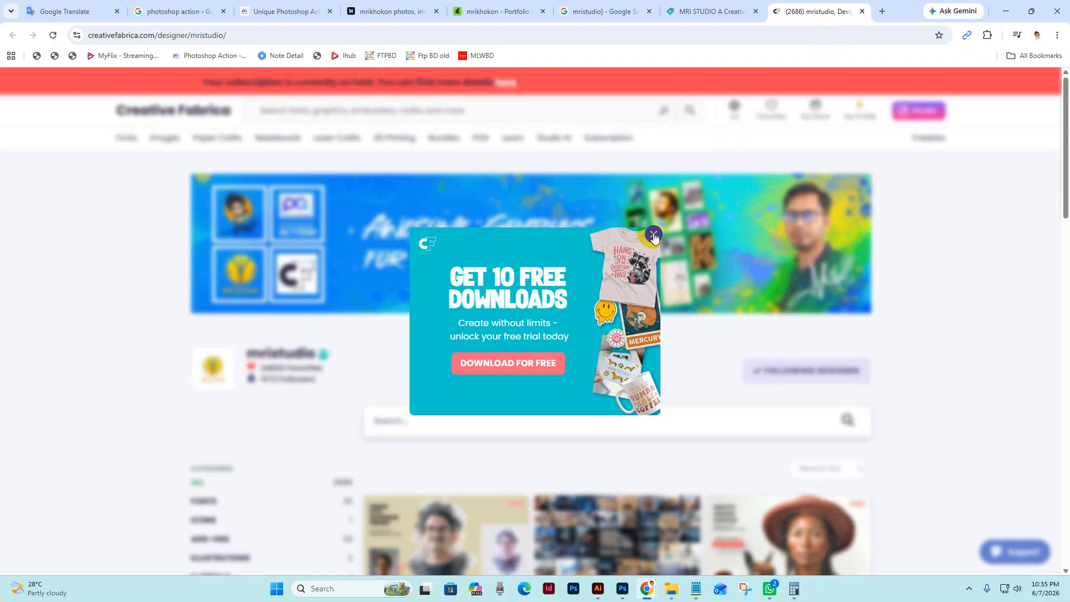
{"action": "left_click", "coordinate": [647, 235]}
{"action": "scroll", "coordinate": [1014, 319], "scroll_direction": "down", "scroll_amount": 5}
{"action": "scroll", "coordinate": [1015, 319], "scroll_direction": "up", "scroll_amount": 5}
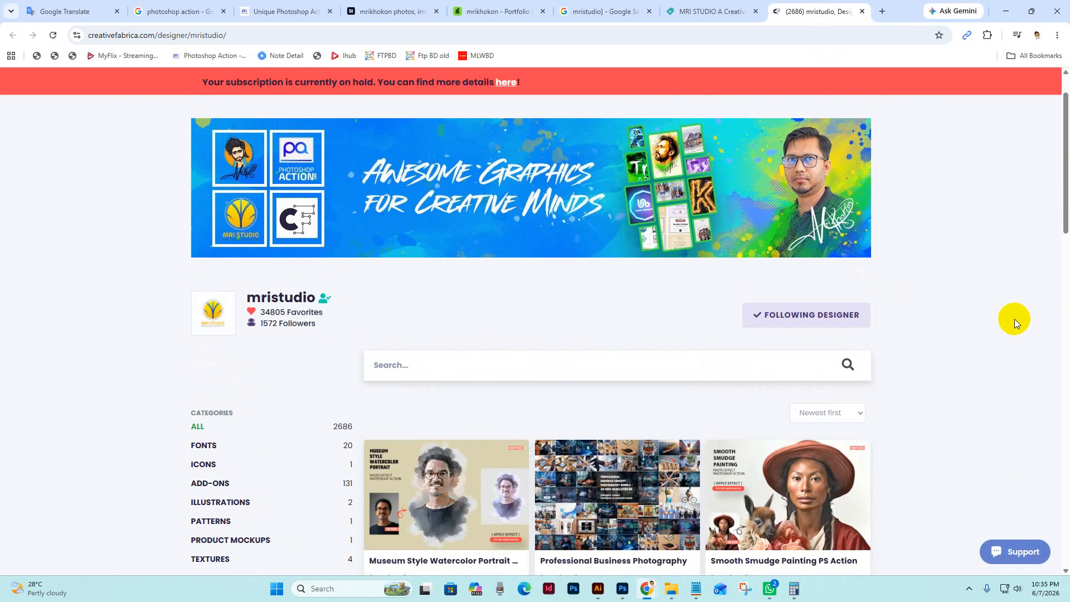
{"action": "scroll", "coordinate": [1014, 319], "scroll_direction": "down", "scroll_amount": 5}
{"action": "scroll", "coordinate": [1015, 319], "scroll_direction": "down", "scroll_amount": 5}
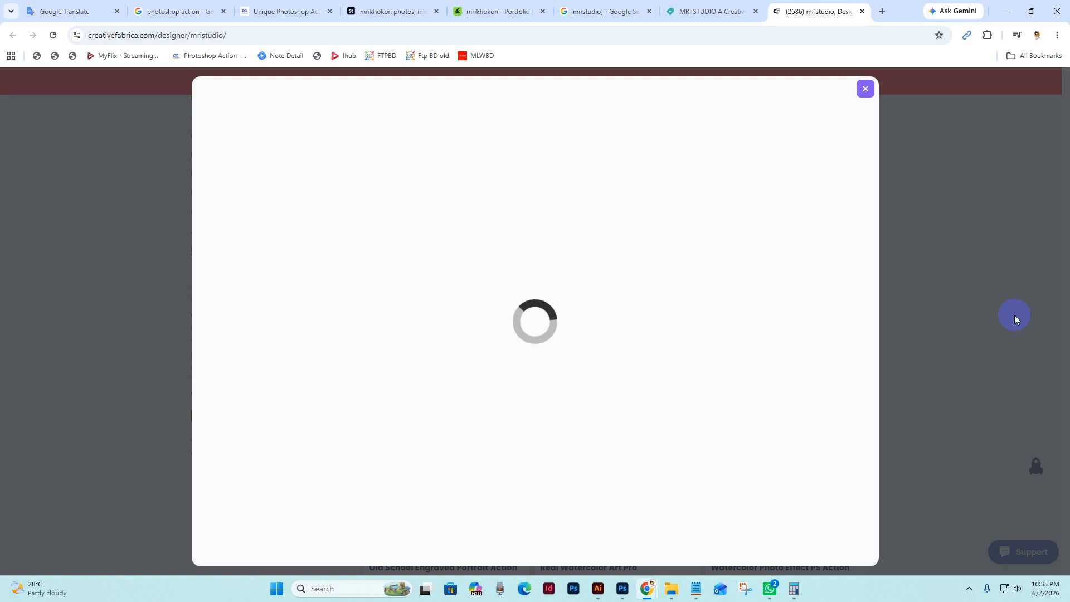
{"action": "left_click", "coordinate": [865, 89]}
{"action": "scroll", "coordinate": [961, 332], "scroll_direction": "down", "scroll_amount": 5}
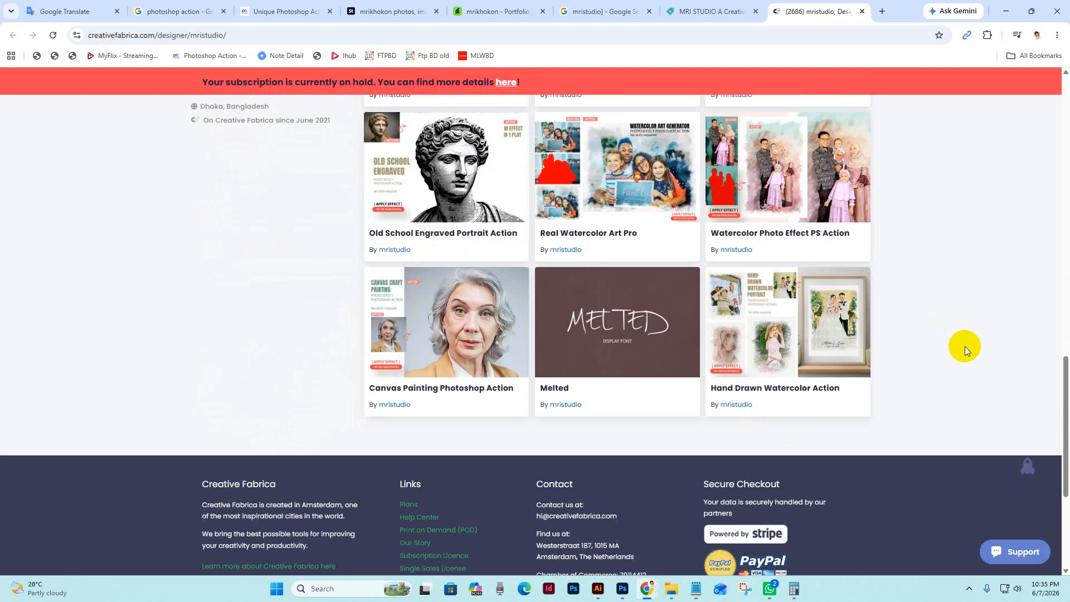
Switch back to Photoshop and examine the finished watercolor portrait up close at 25% zoom, centred on the face and shirt
{"action": "left_click", "coordinate": [622, 589]}
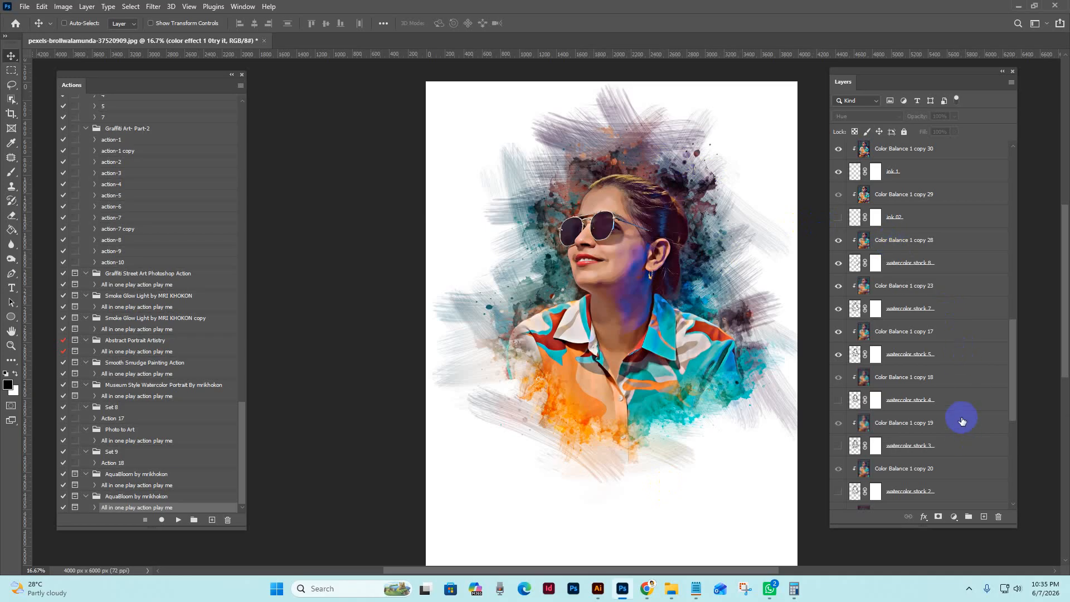
{"action": "key", "text": "z"}
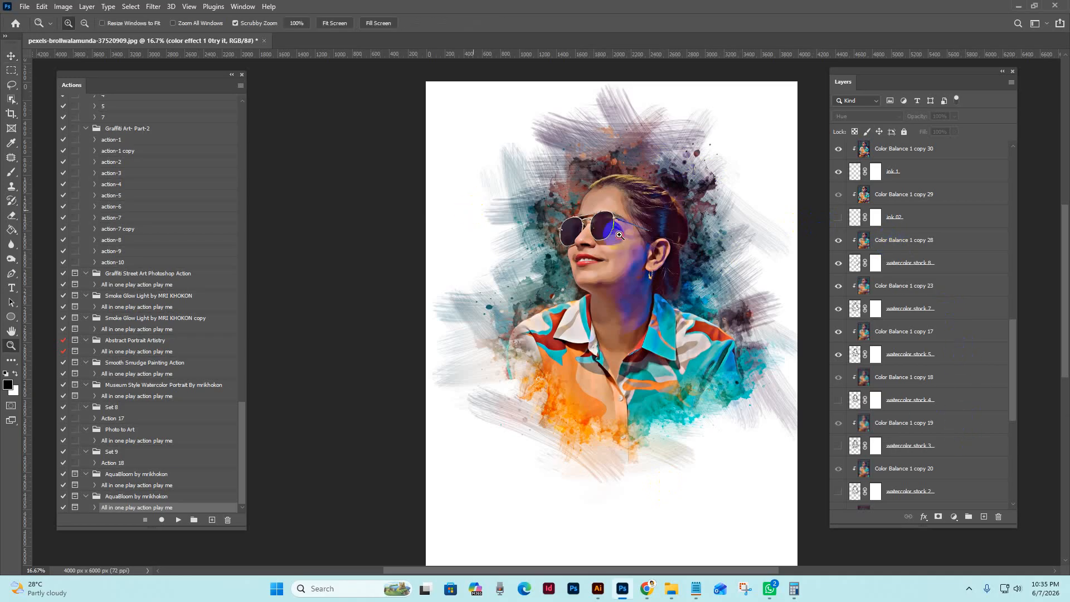
{"action": "key", "text": "v"}
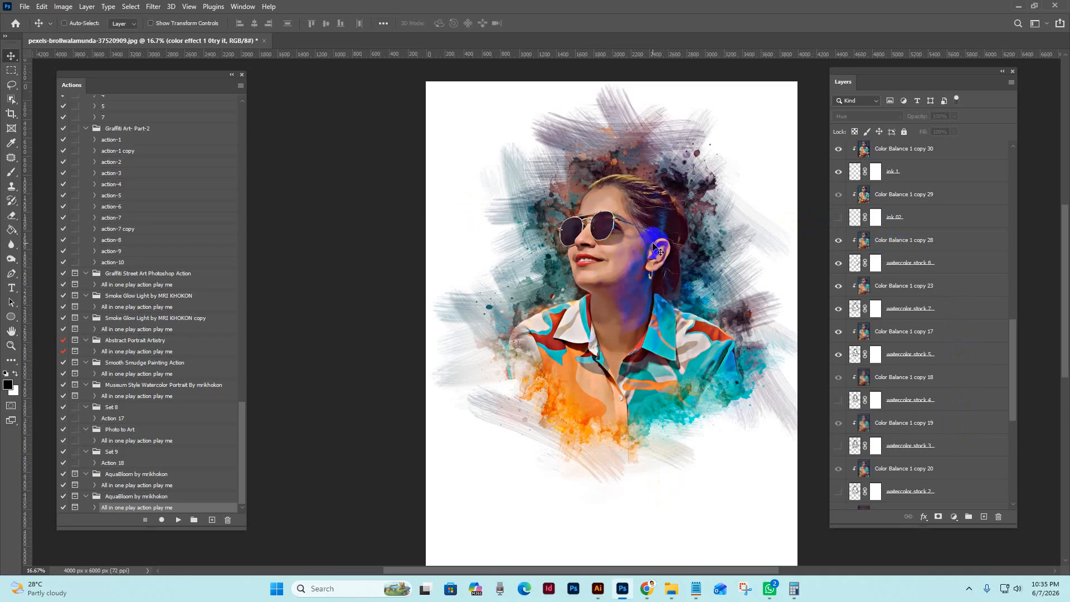
{"action": "left_click_drag", "start_coordinate": [652, 245], "coordinate": [707, 253]}
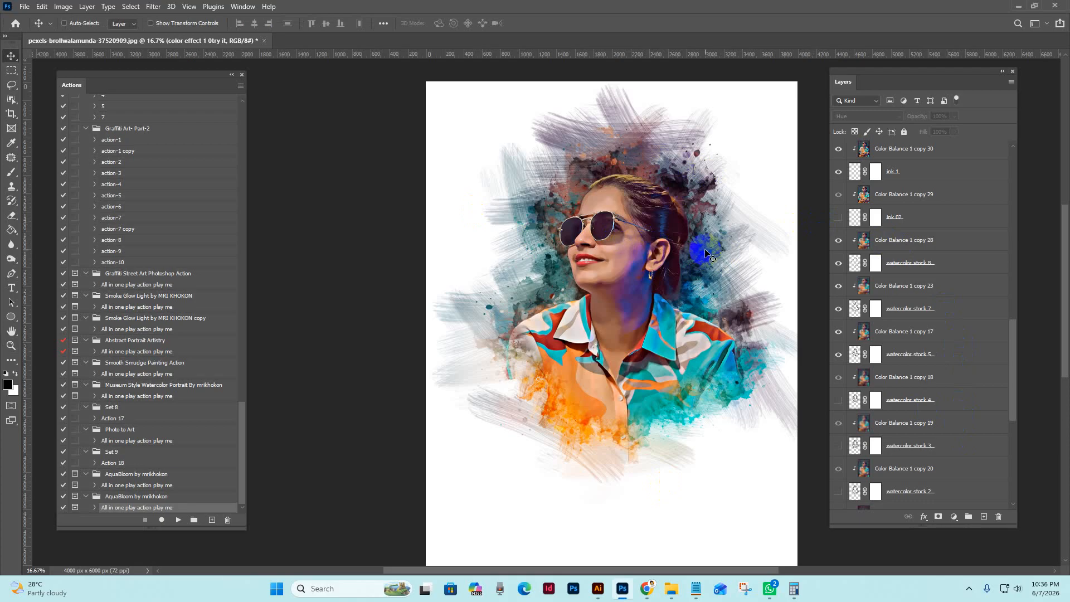
{"action": "key", "text": "z"}
{"action": "left_click", "coordinate": [669, 259]}
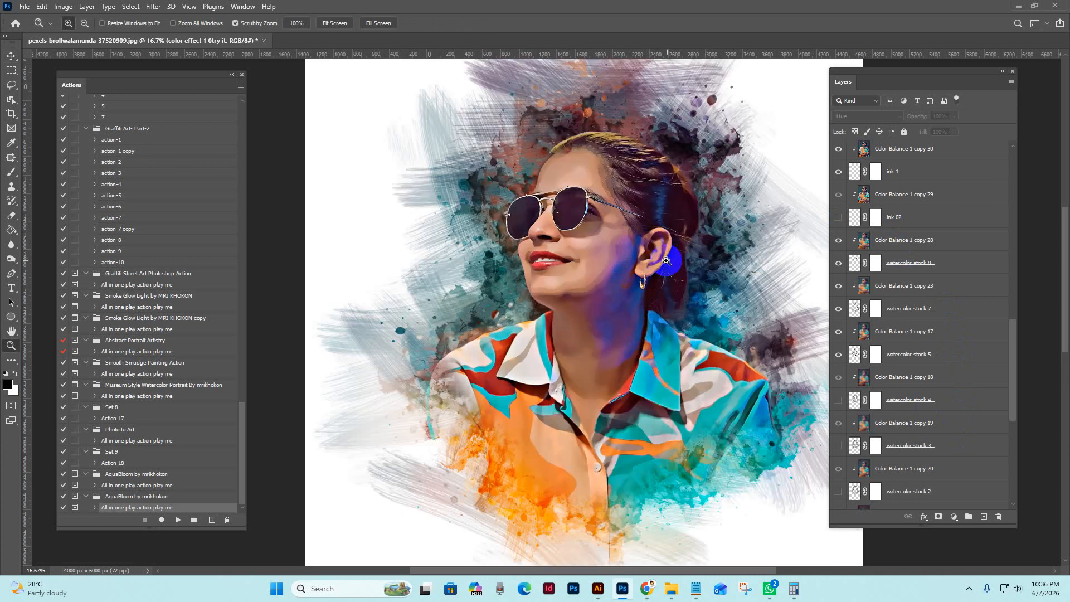
{"action": "left_click_drag", "start_coordinate": [704, 279], "coordinate": [674, 298]}
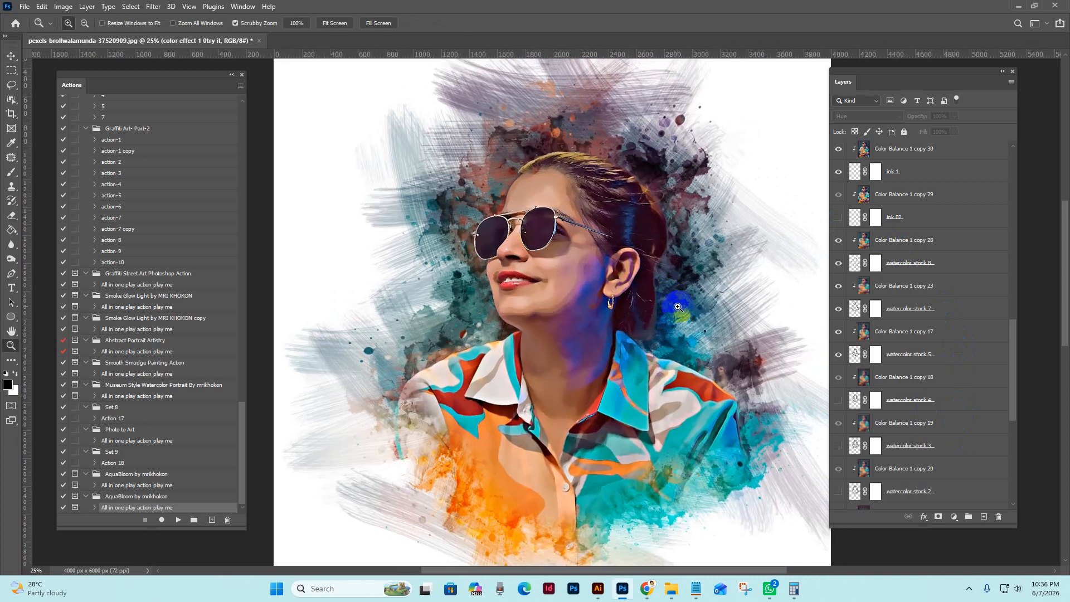